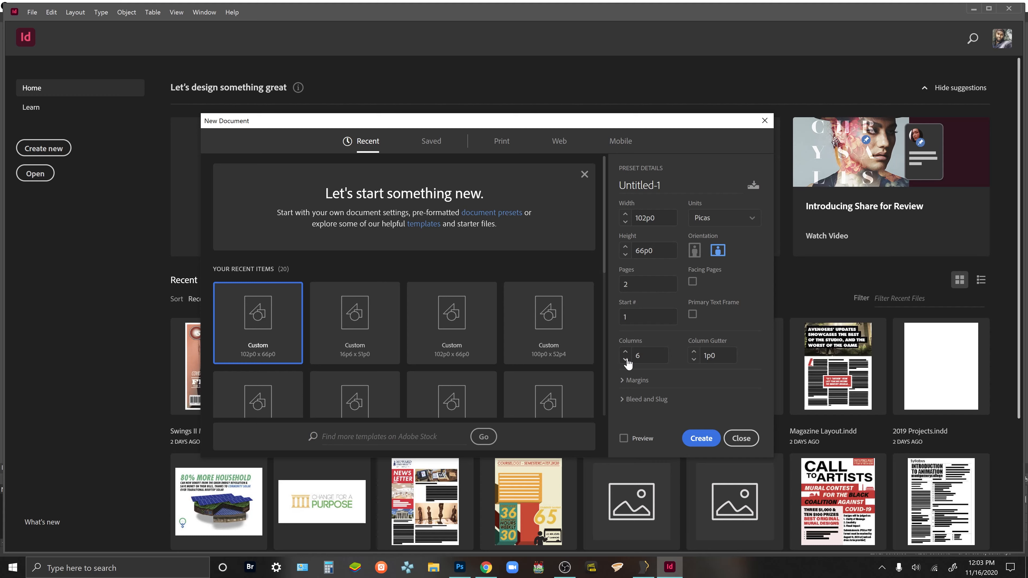
Set the new document to inches, 6.25 in wide and 10.187 in high, with 16 pages and 8 columns
click(729, 221)
click(717, 273)
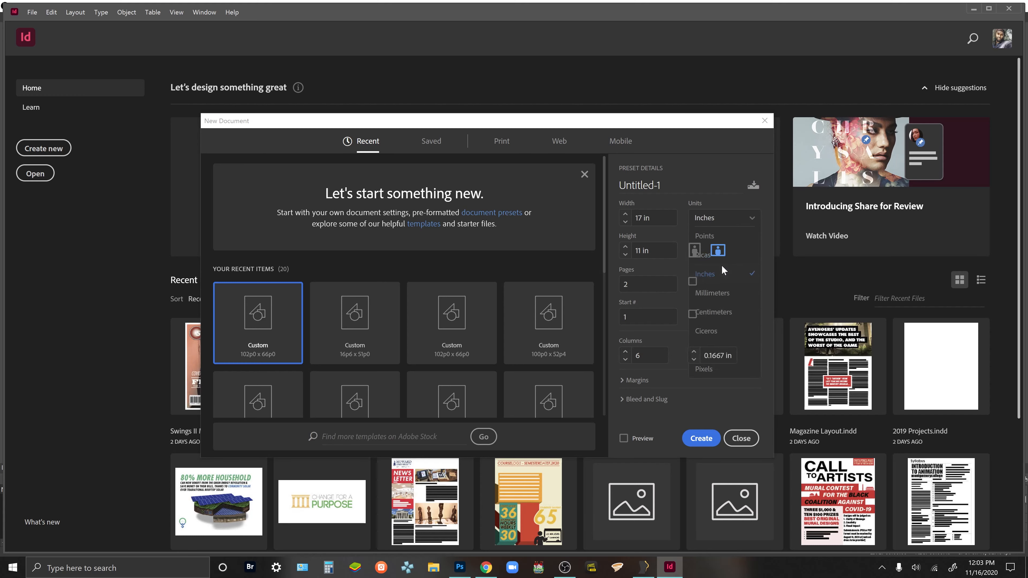
text(6.)
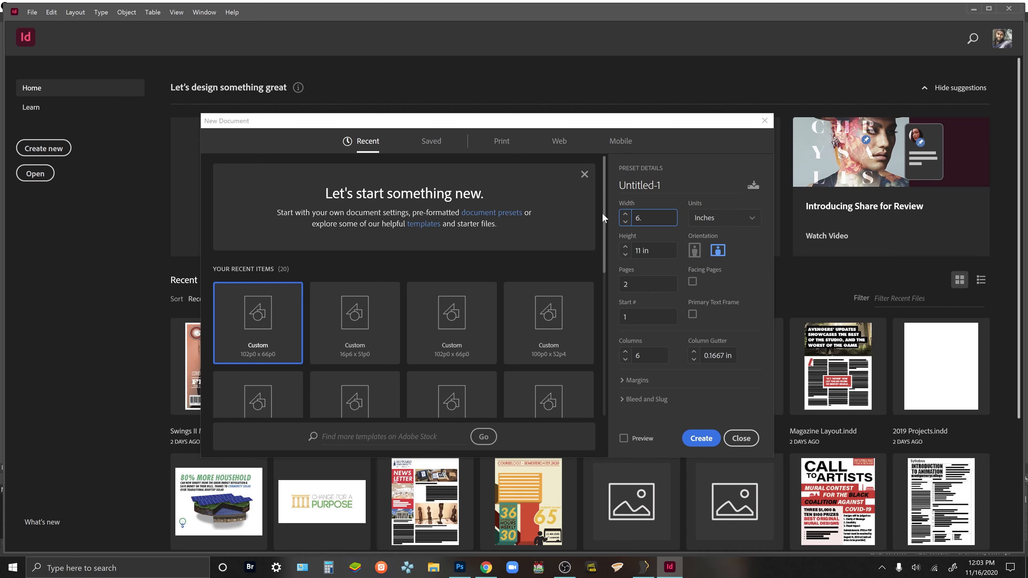
text(25)
key(Tab)
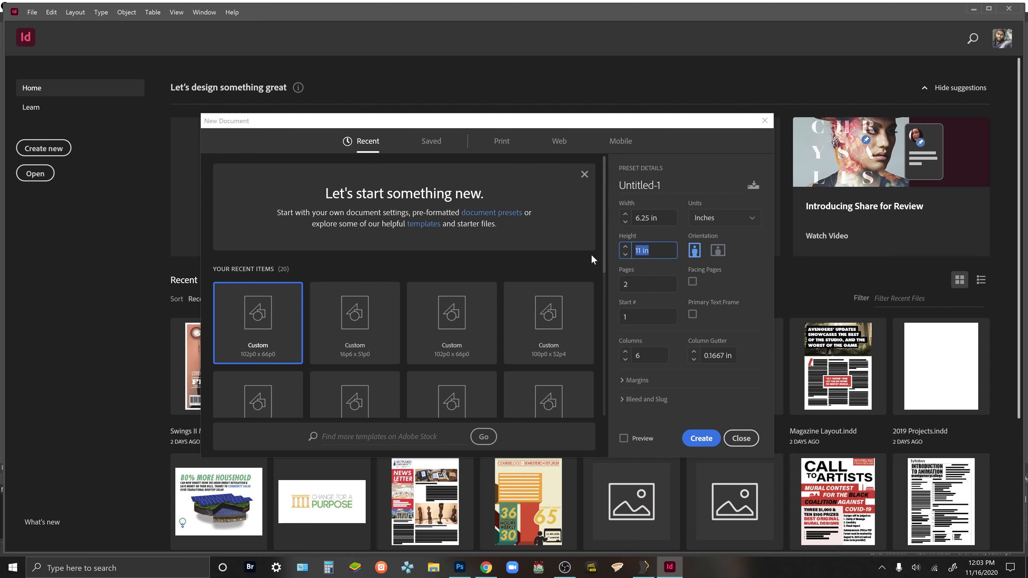
text(10.187)
key(Tab)
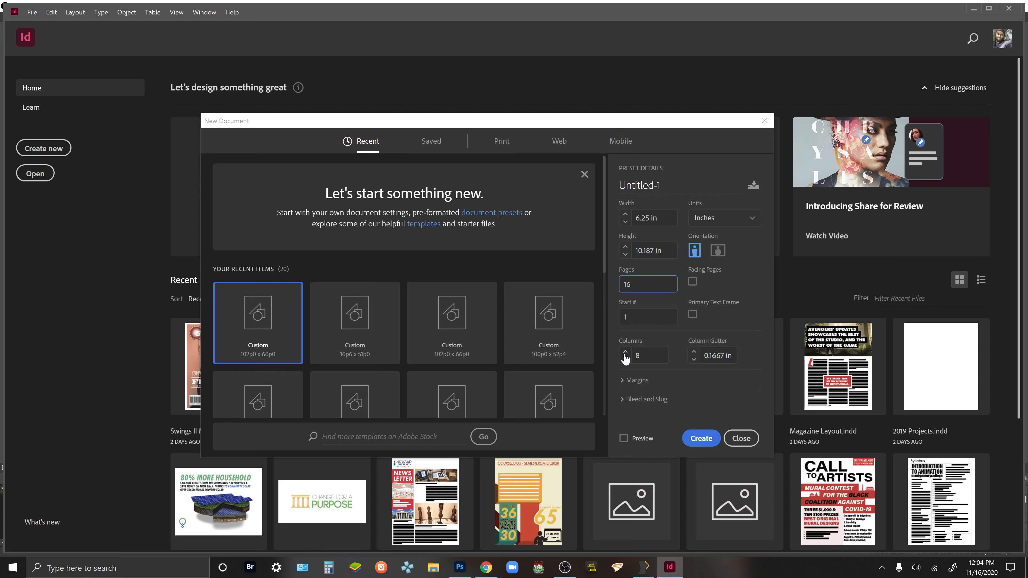
Create the document with 0.25 in margins and a 0.25 in bleed on all sides
click(625, 381)
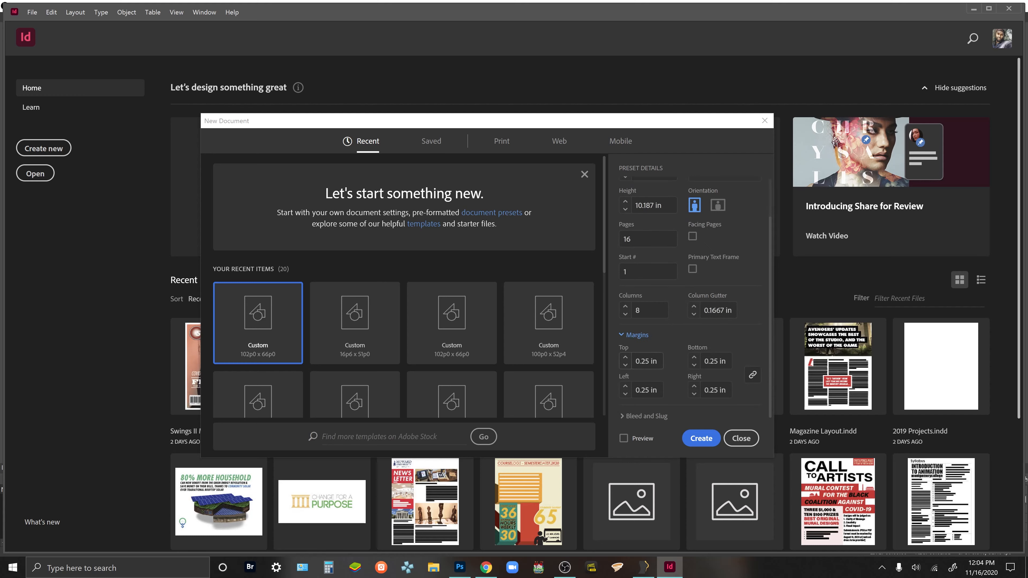
click(625, 359)
click(625, 416)
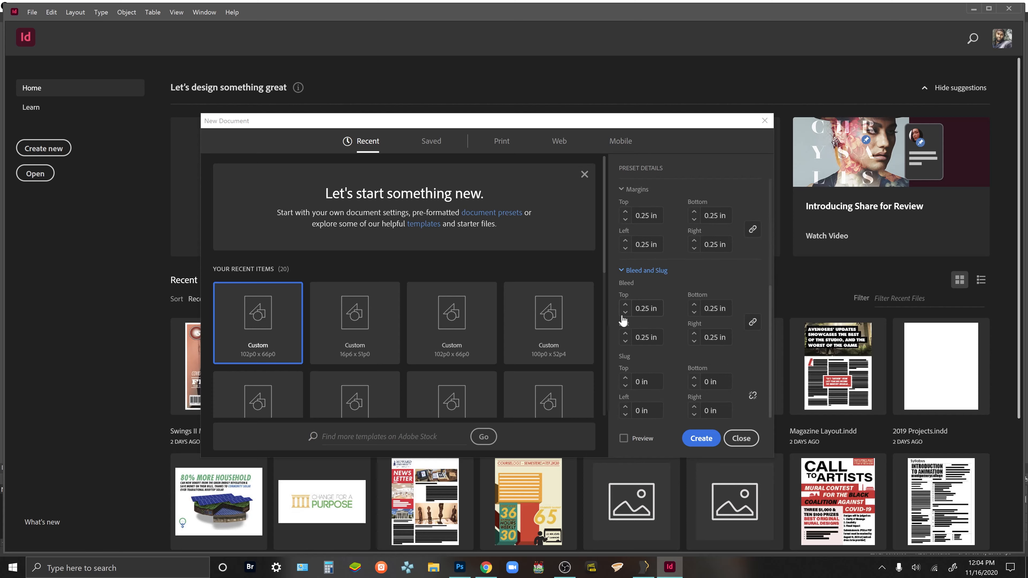
click(701, 438)
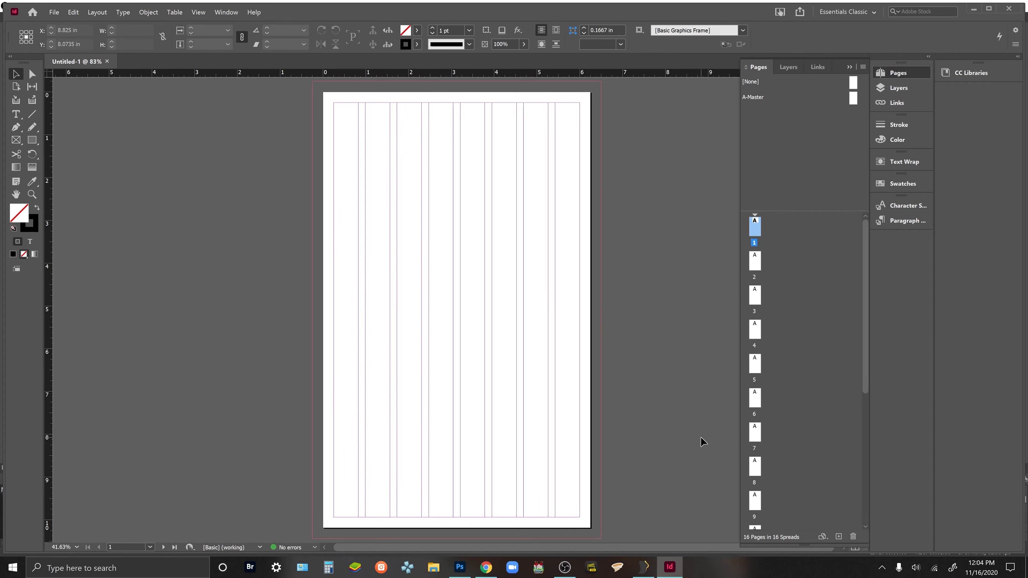
Enable facing pages in the document setup
click(54, 12)
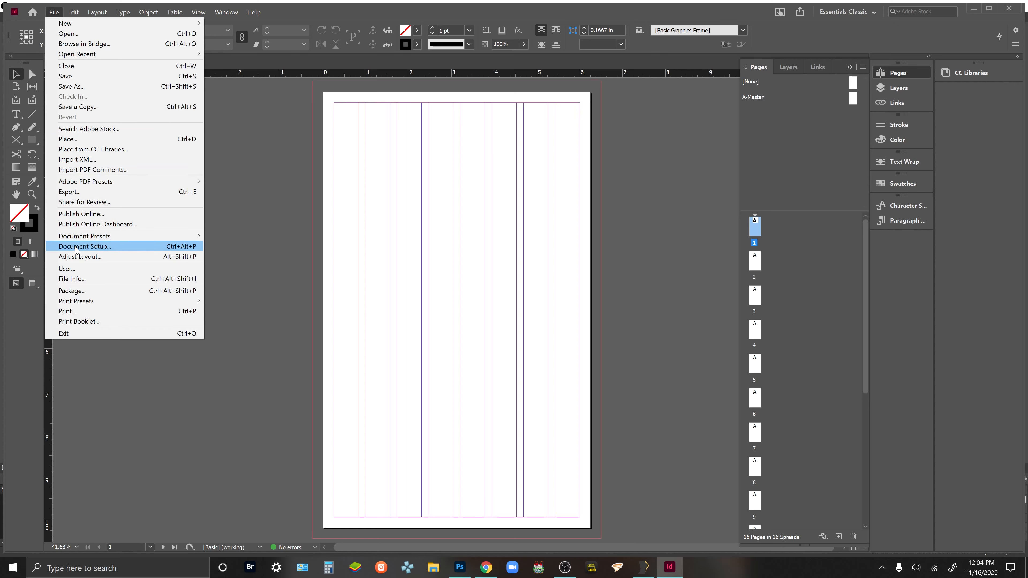
click(94, 247)
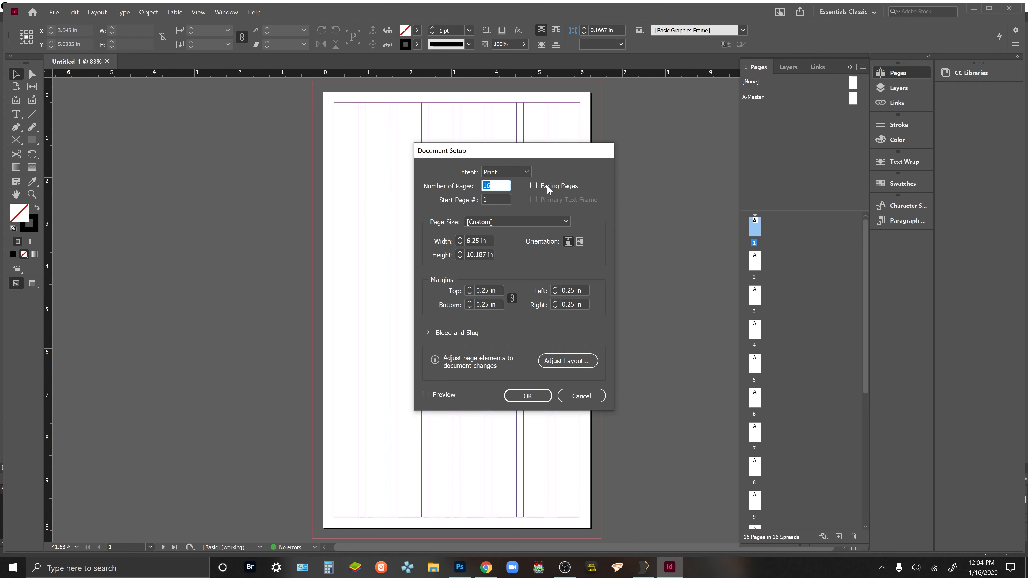
click(547, 185)
click(529, 395)
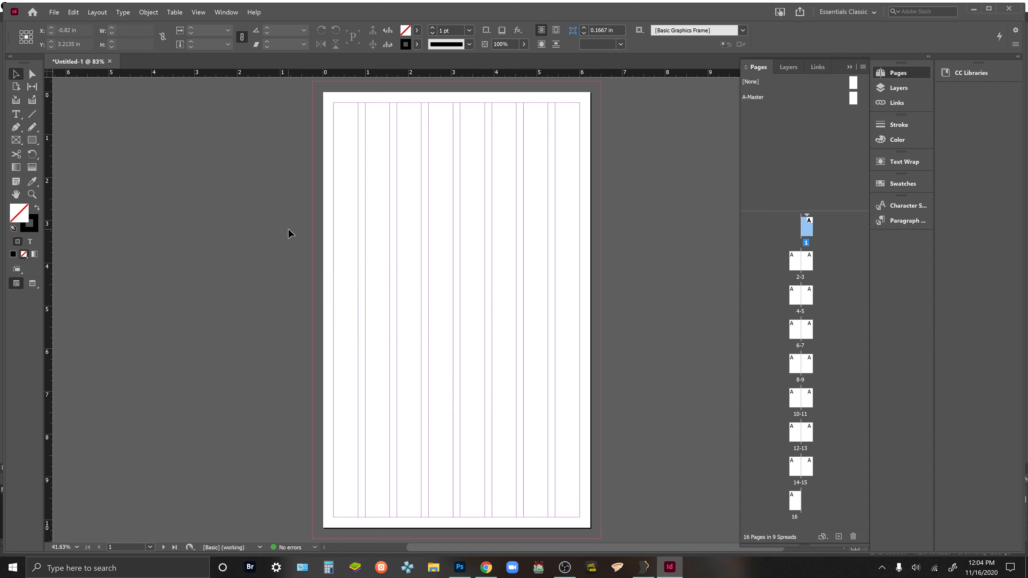
Place the reference comic page images on pages 3 and 5
scroll(295, 233, down, 5)
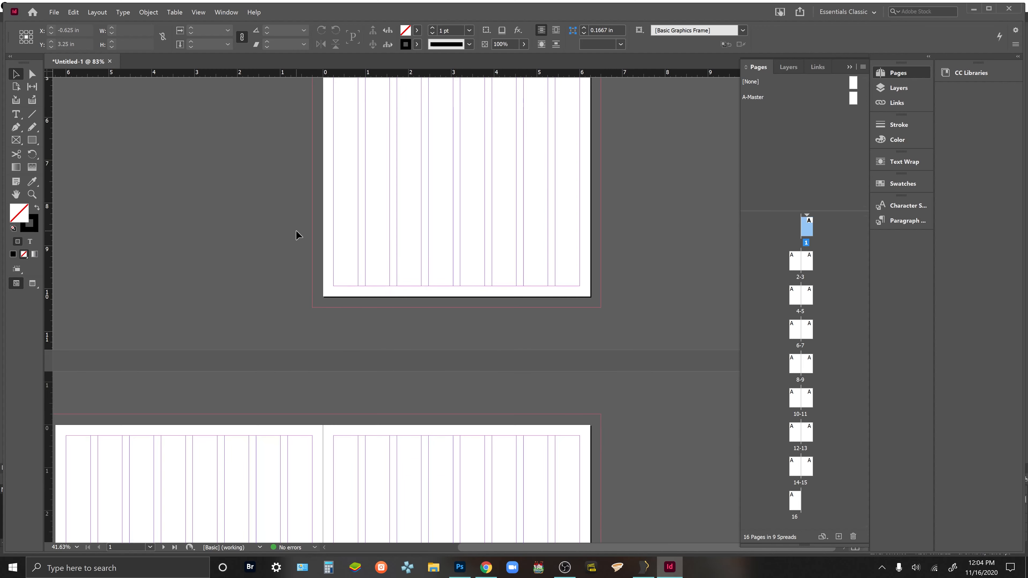
scroll(295, 231, down, 3)
drag(300, 277, 404, 247)
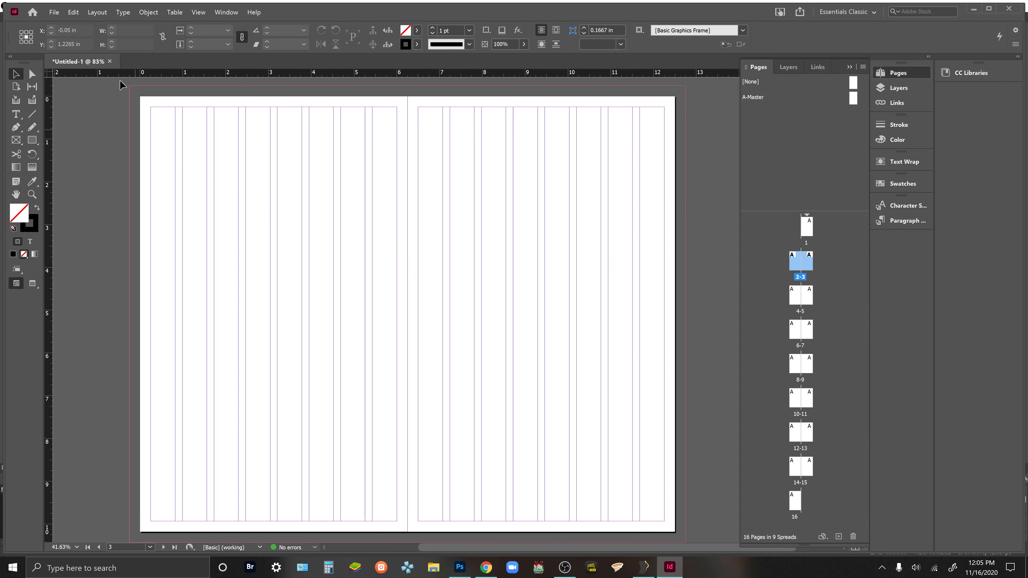
click(54, 12)
click(88, 139)
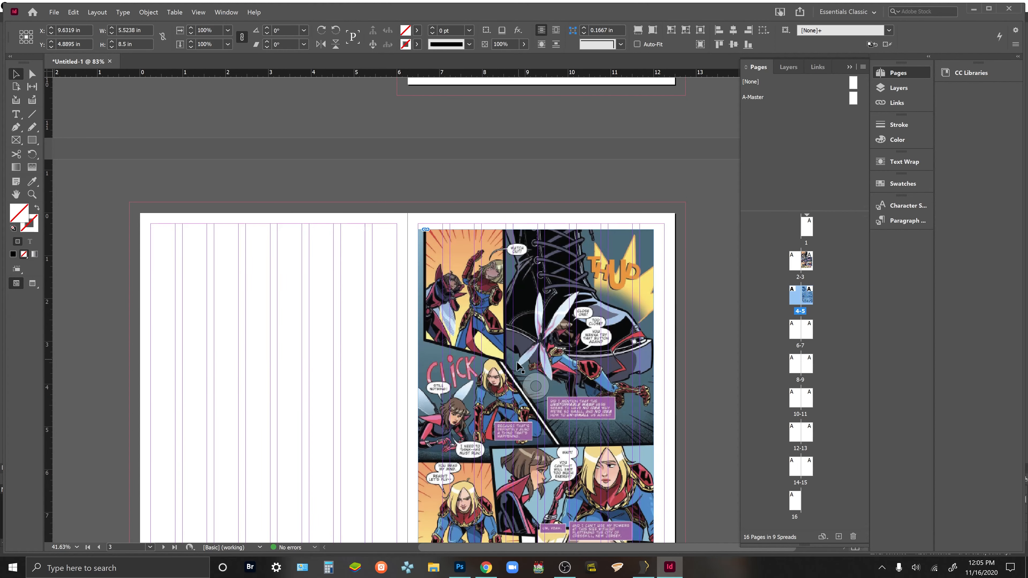
Position the comic page image on page 3 against the inner margin near the top of the page
drag(518, 367, 557, 283)
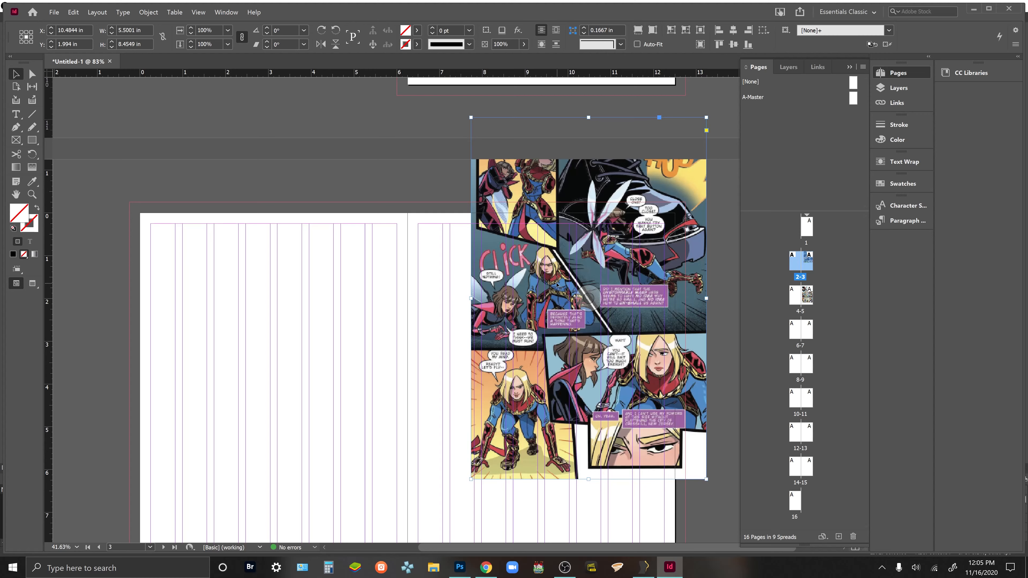
key(ctrl+z)
drag(502, 340, 547, 242)
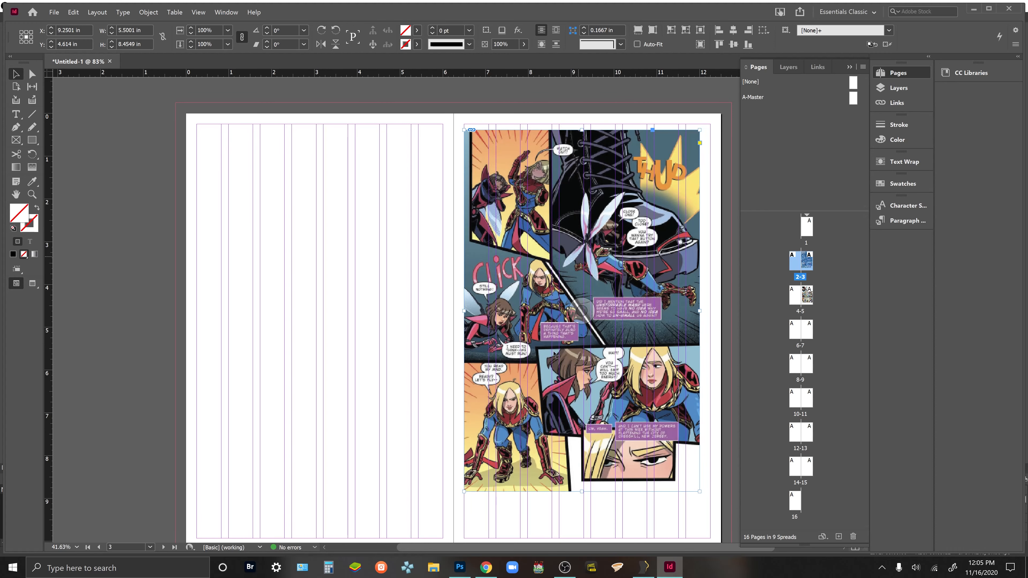
scroll(517, 343, down, 2)
scroll(517, 343, up, 1)
click(724, 267)
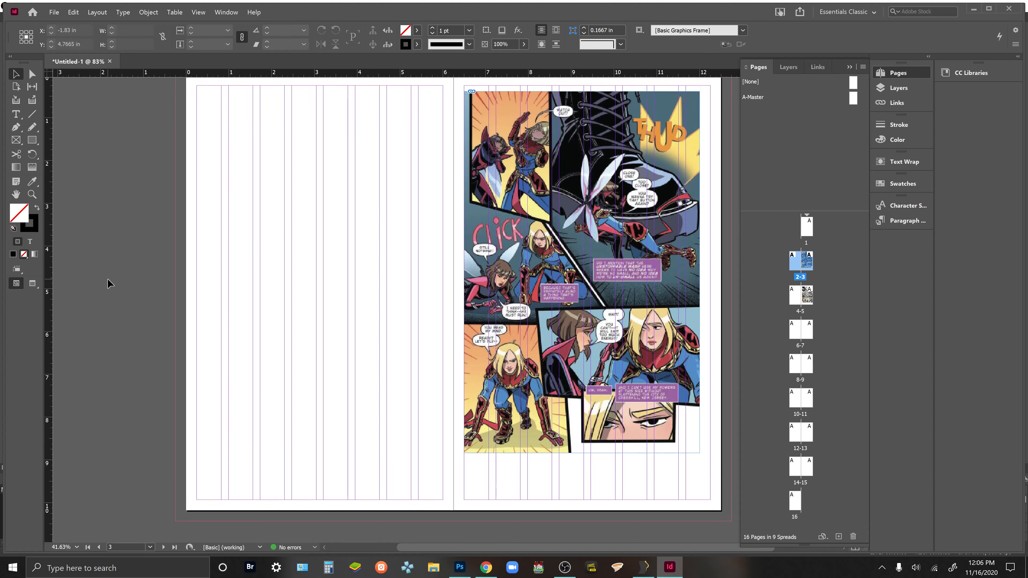
Draw an empty picture frame about 3.53 × 5.58 in across the five inner columns at the top of page 2
click(16, 140)
scroll(352, 346, up, 2)
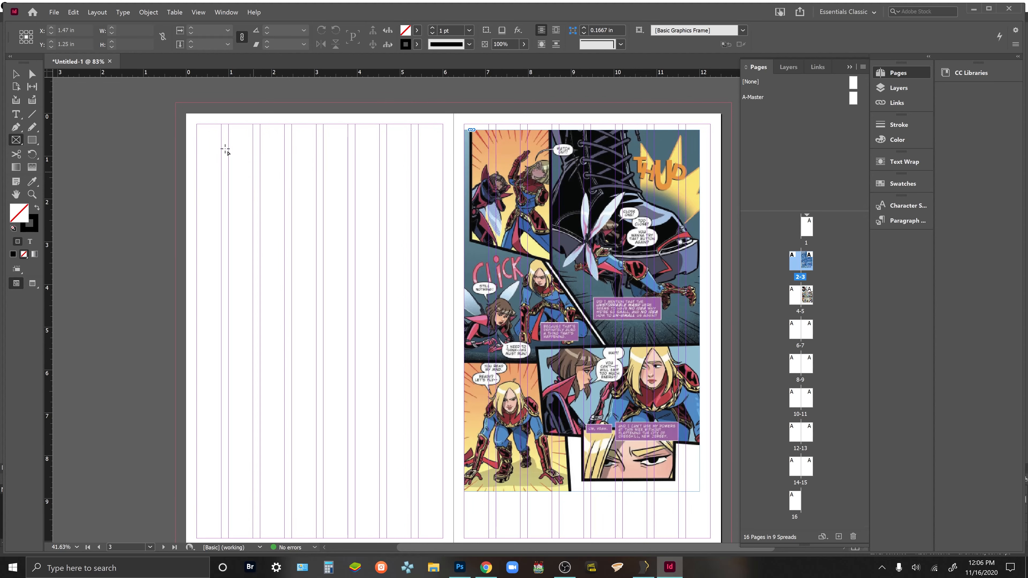
scroll(274, 132, down, 1)
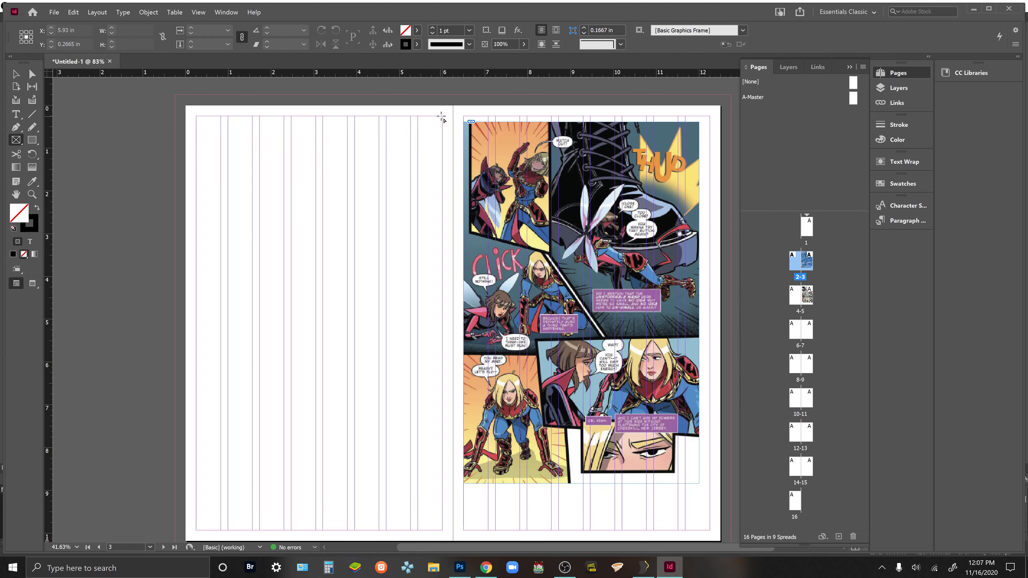
drag(442, 117, 292, 355)
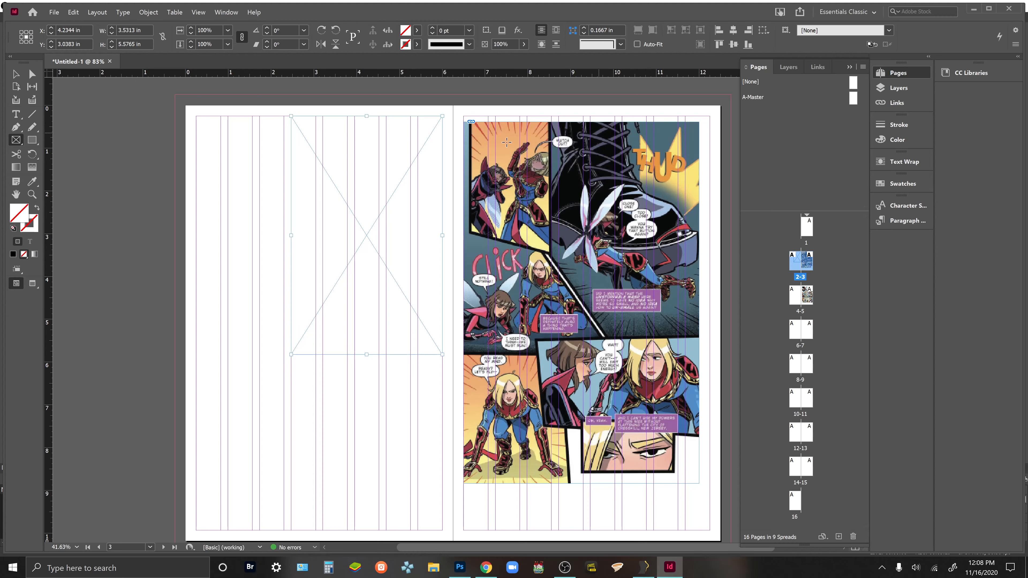
Slant the frame's outer edge by moving its lower corner two columns inward and its upper corner two columns outward
click(30, 76)
click(291, 357)
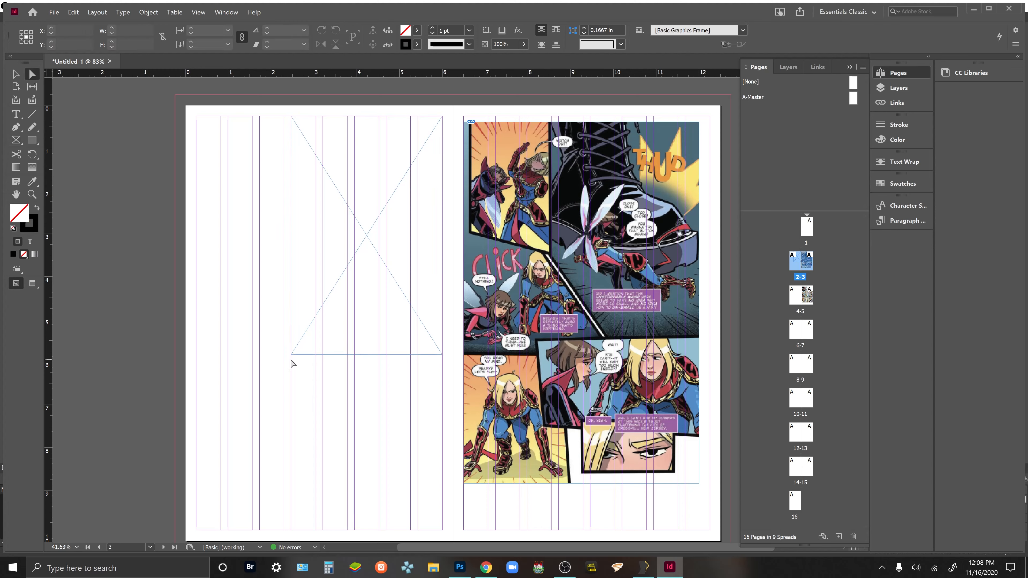
click(292, 356)
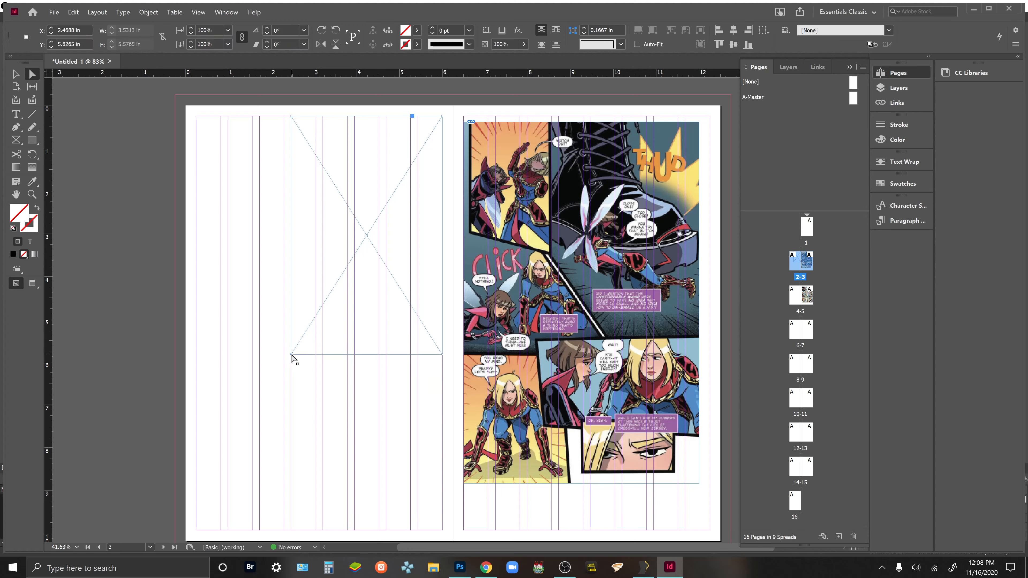
drag(292, 356, 354, 357)
drag(292, 119, 229, 120)
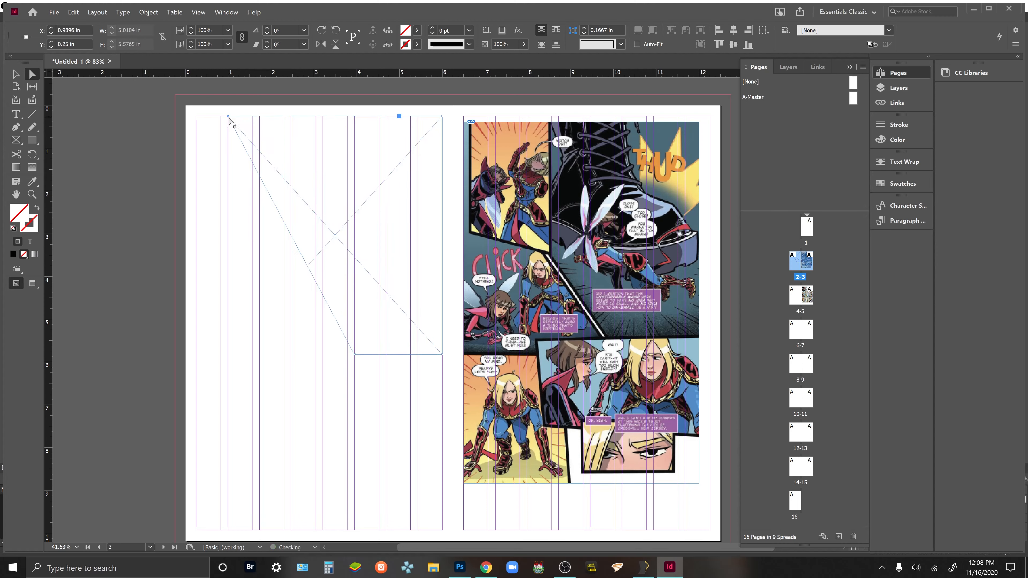
click(18, 76)
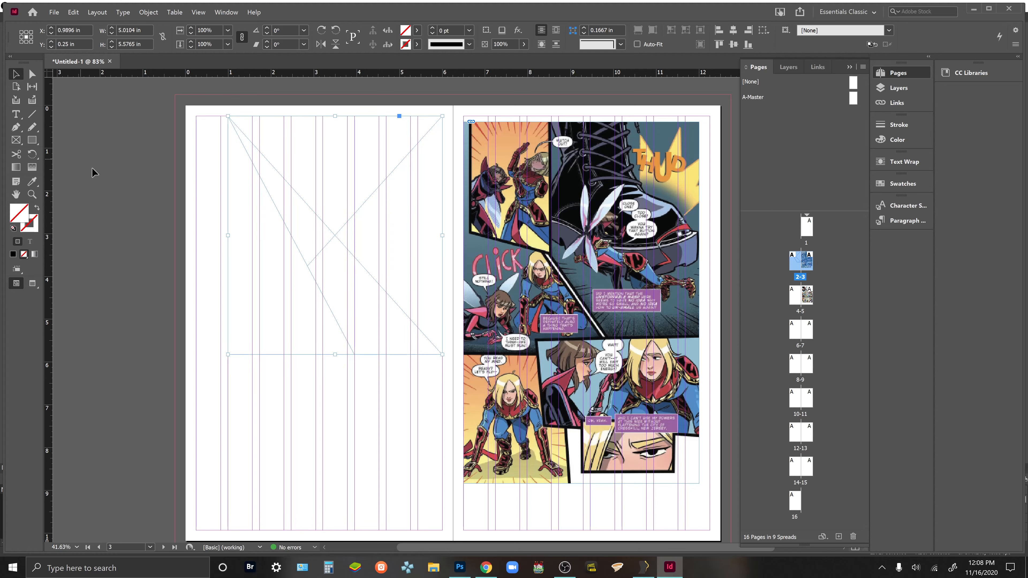
Fill the slanted frame with a light tint of the C=100 M=0 Y=0 K=0 swatch
click(32, 282)
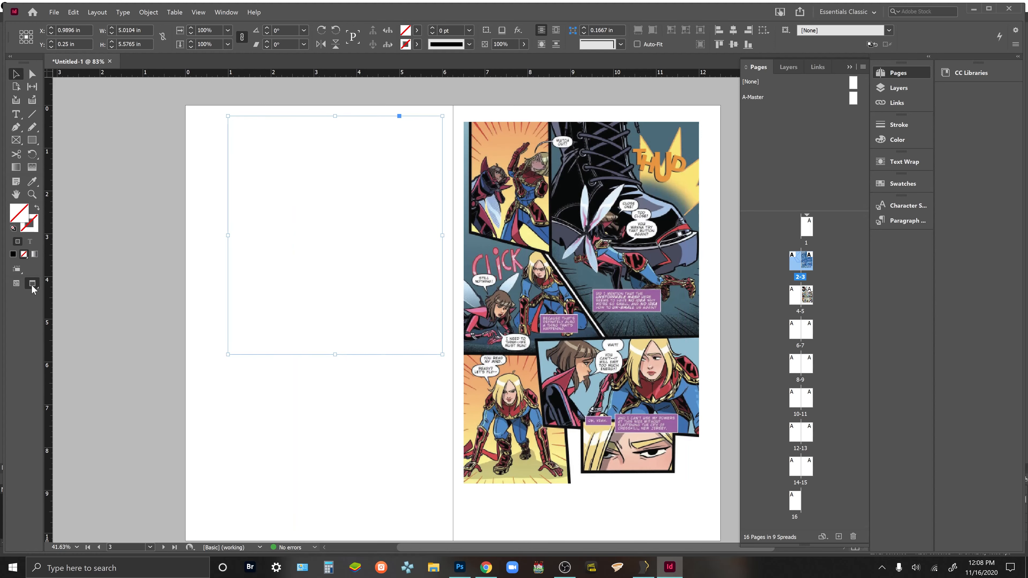
click(18, 286)
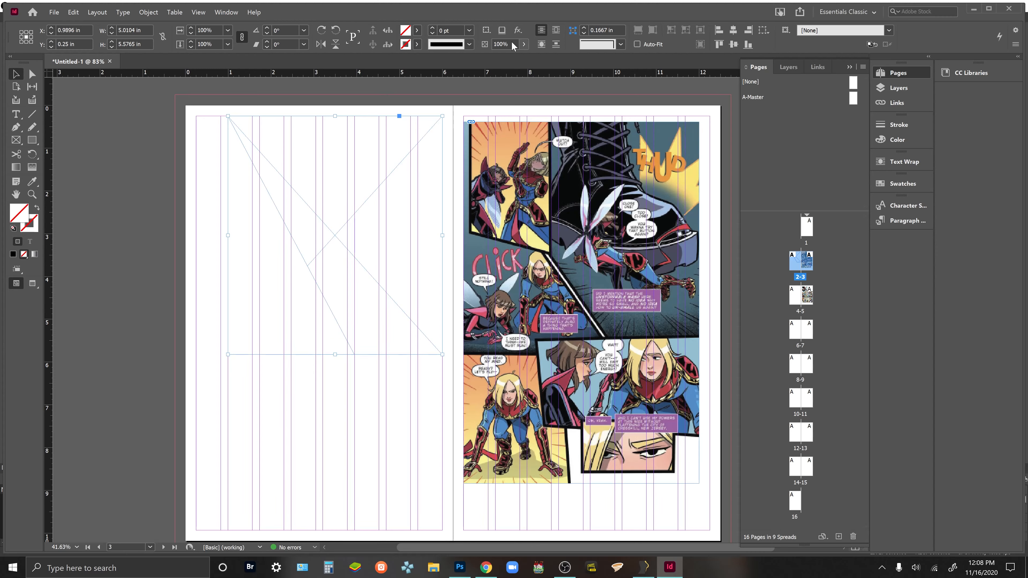
click(416, 31)
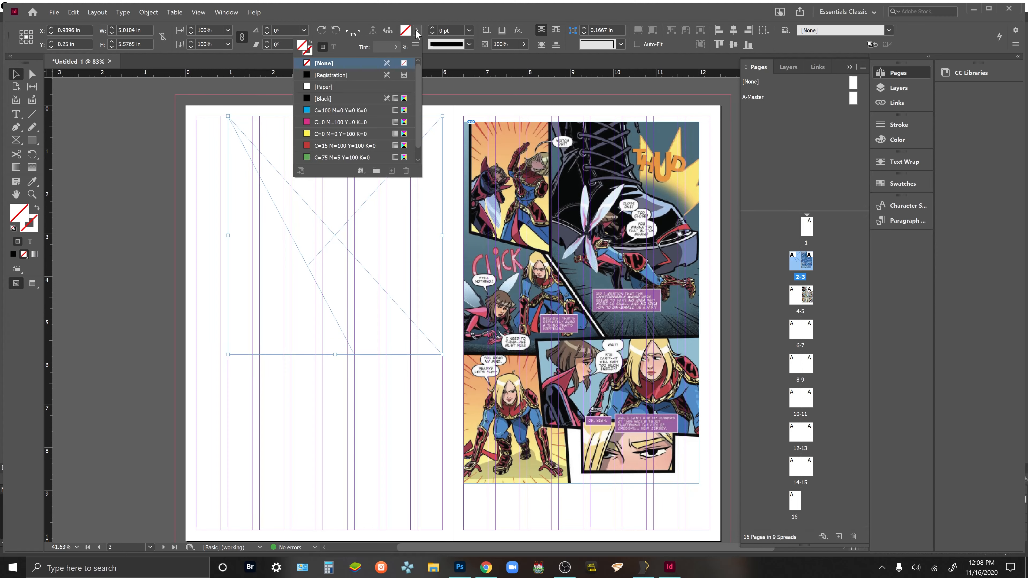
click(329, 109)
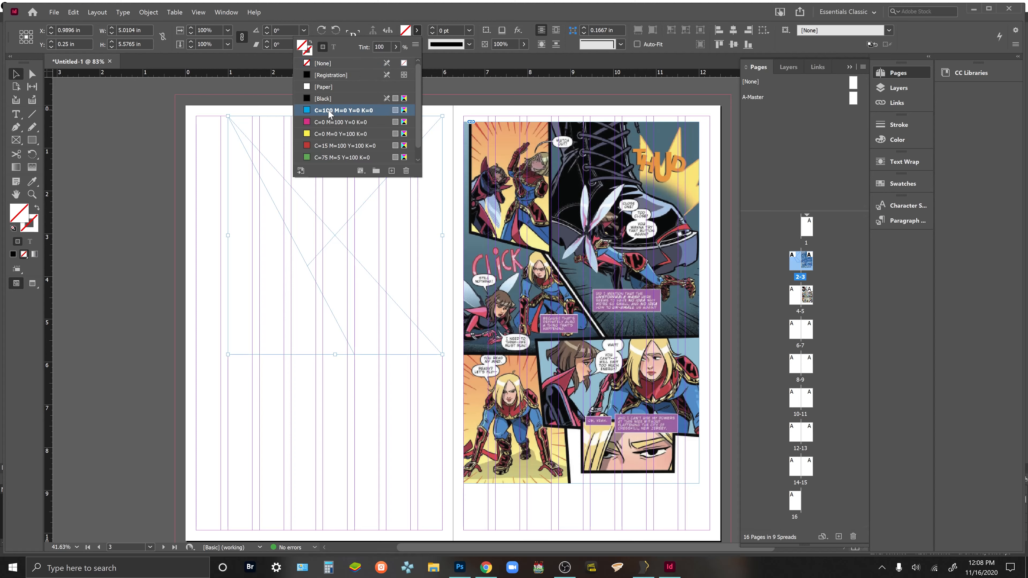
click(397, 48)
drag(396, 61, 349, 62)
click(316, 388)
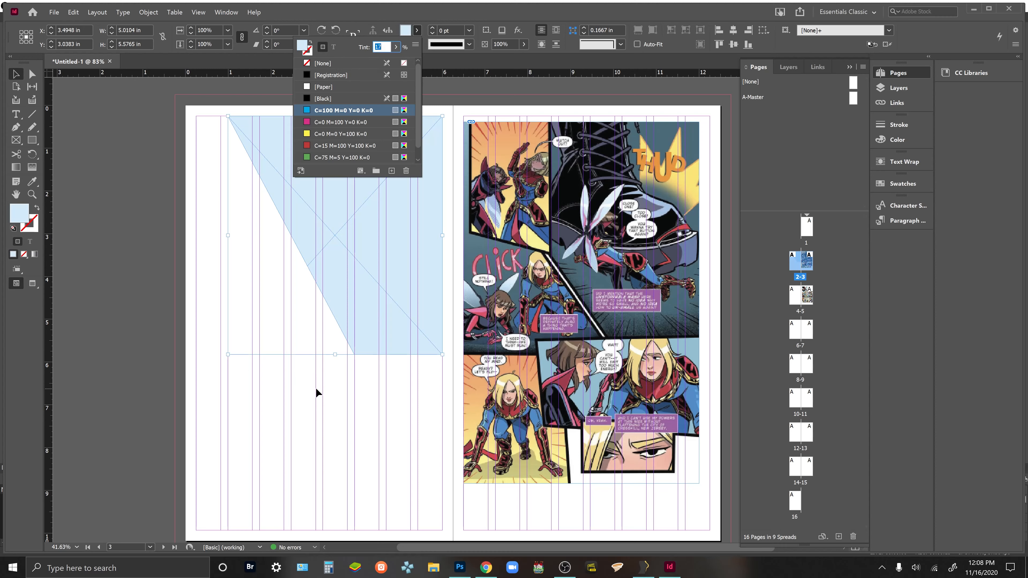
click(315, 386)
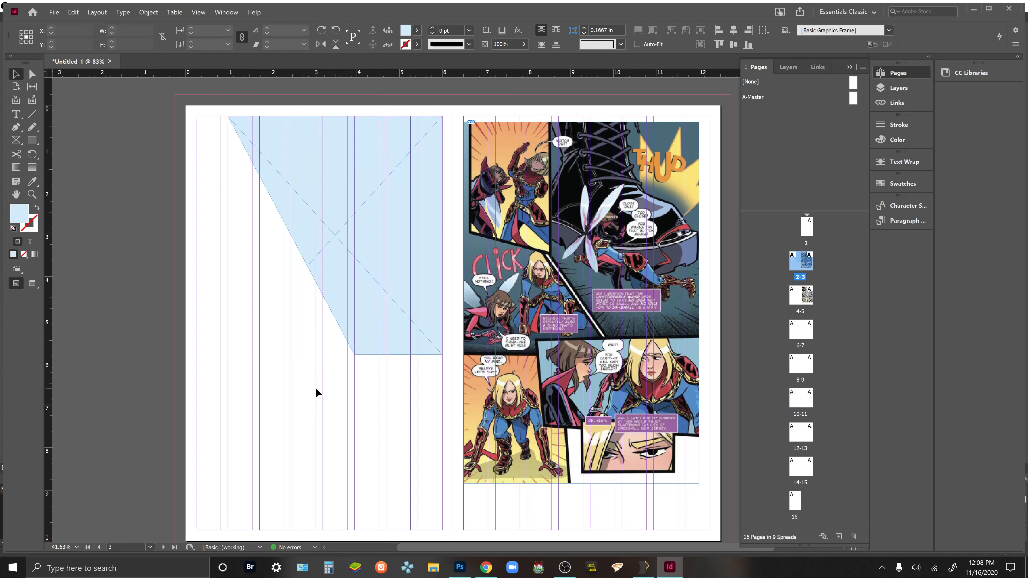
click(36, 140)
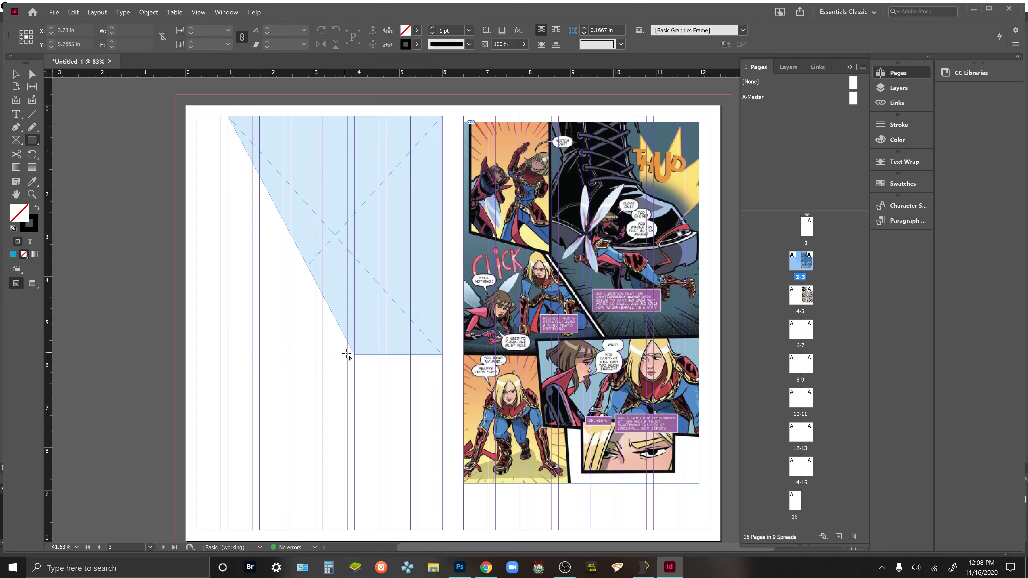
drag(347, 354, 196, 116)
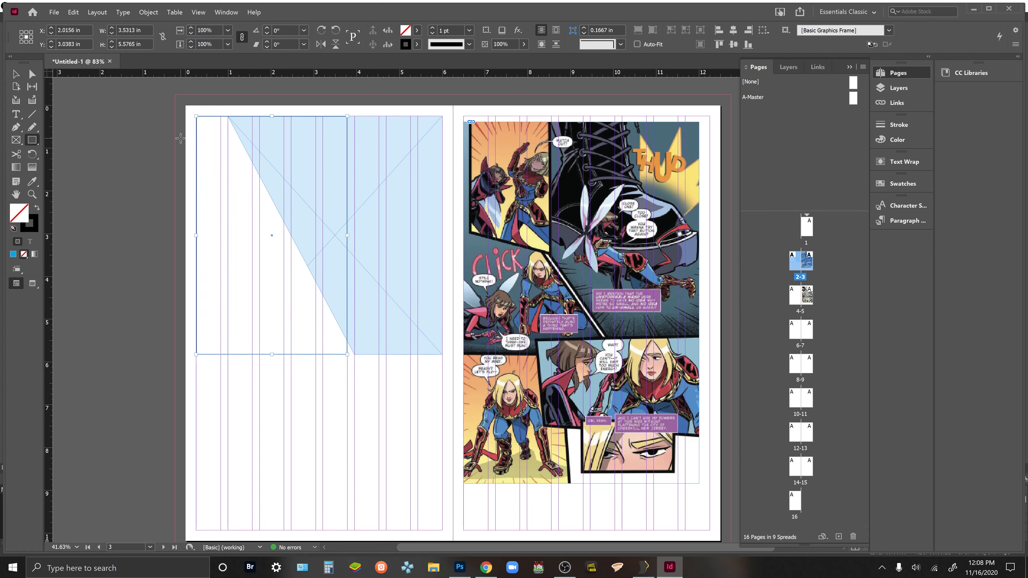
key(i)
click(358, 198)
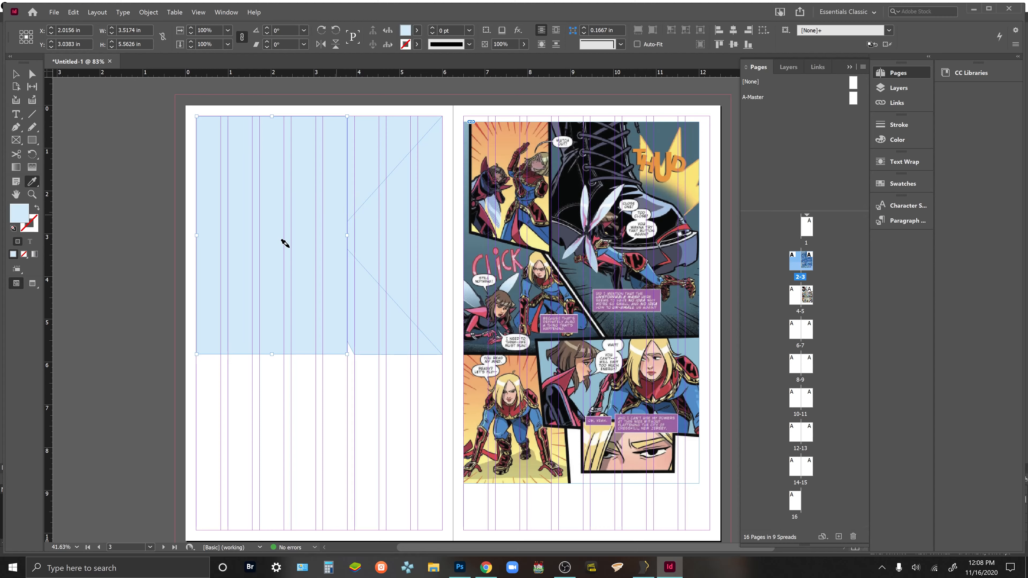
key(a)
click(313, 357)
click(304, 313)
key(Delete)
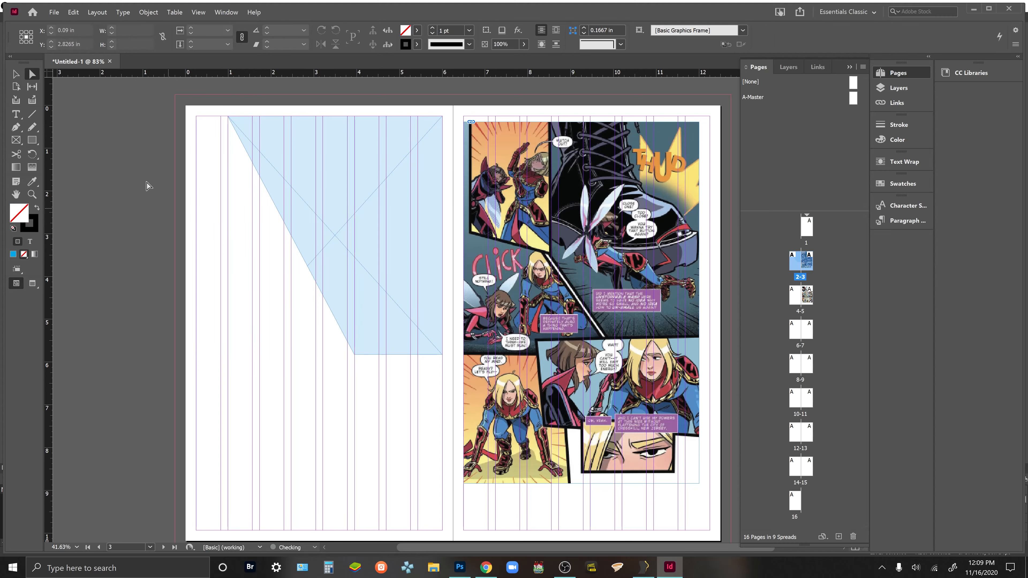
Draw an empty picture frame about 3.53 × 5.58 in across the five outer columns at the top of page 2
click(22, 141)
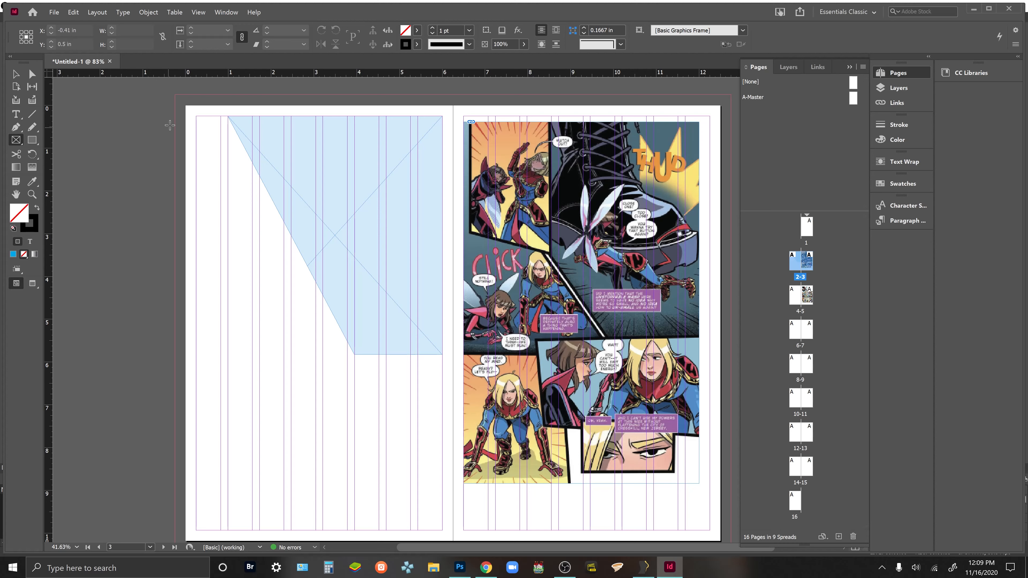
drag(195, 116, 348, 354)
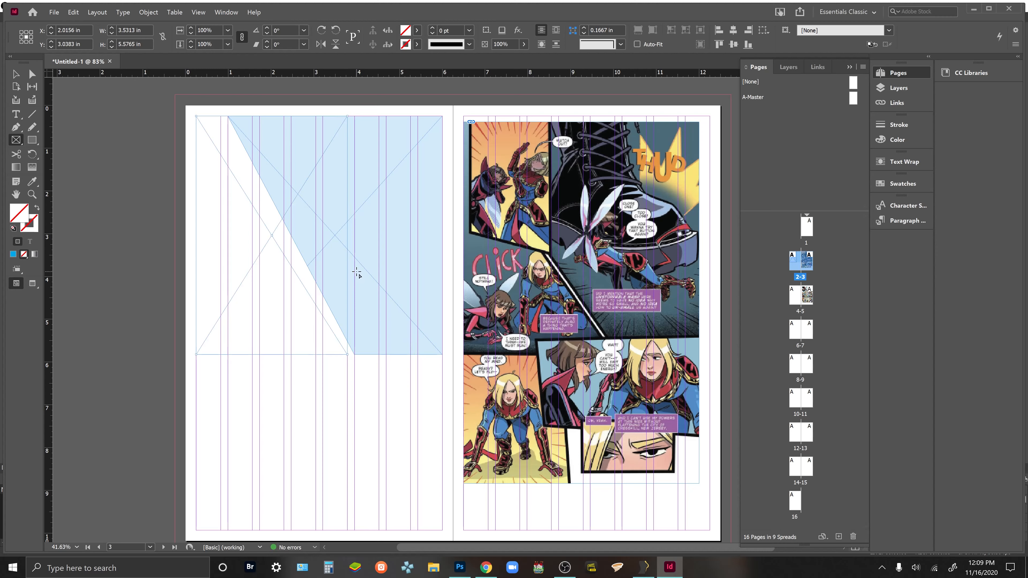
Copy the light cyan fill onto the outer frame and move its upper inner corner outward to run parallel with the neighbouring slanted edge
key(i)
click(371, 242)
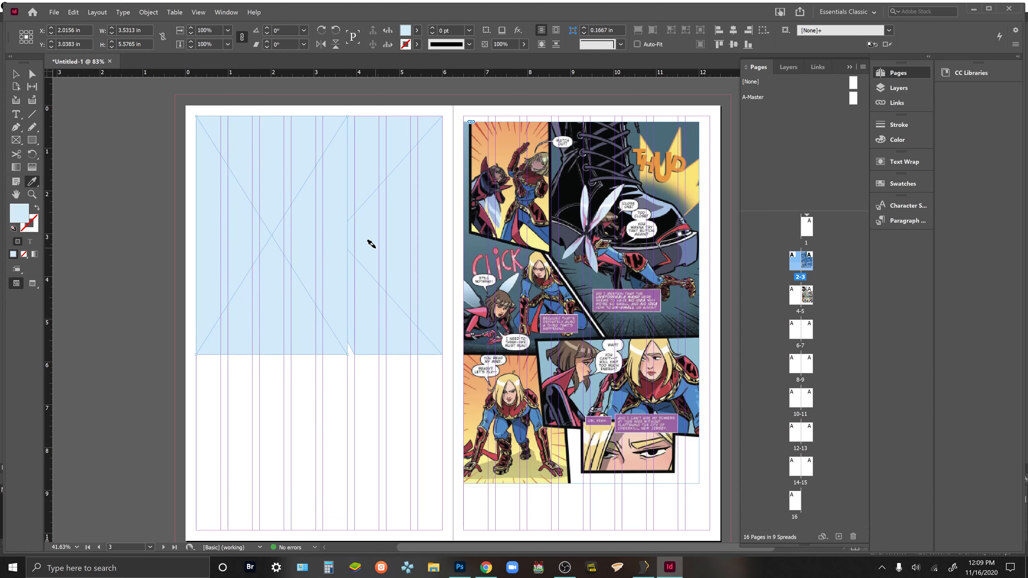
key(a)
click(351, 399)
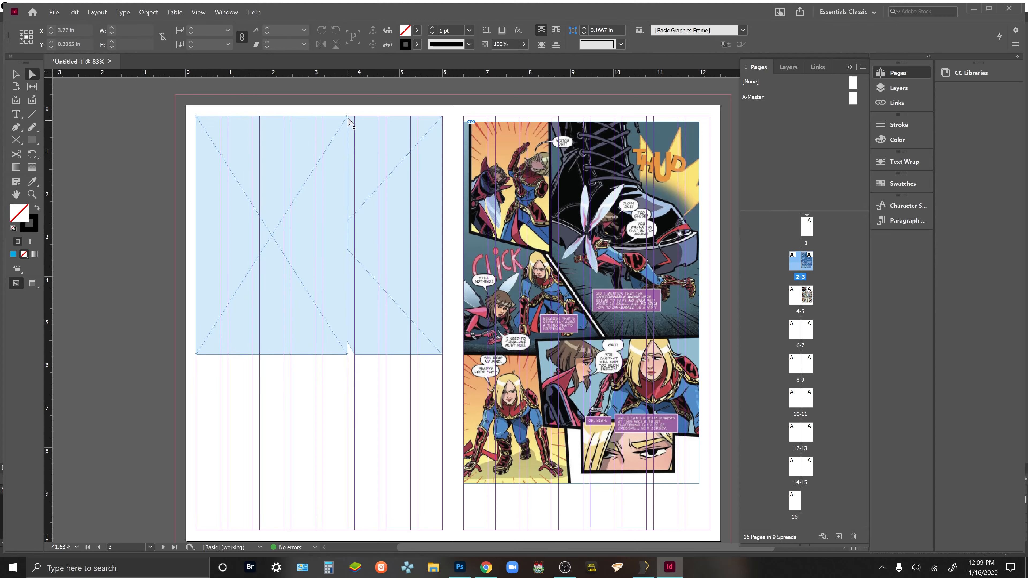
drag(350, 120, 222, 141)
drag(222, 141, 220, 121)
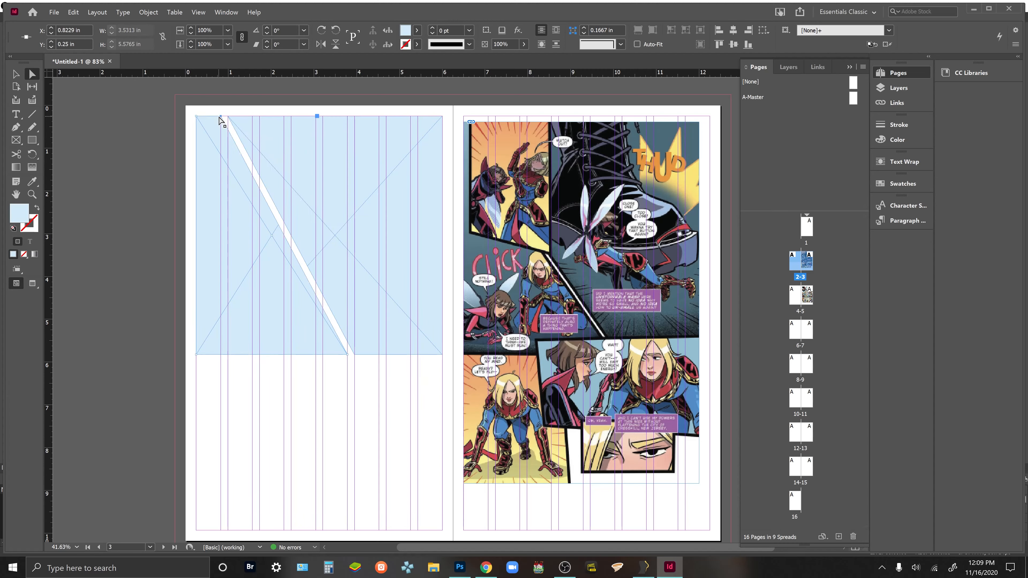
click(356, 356)
click(378, 421)
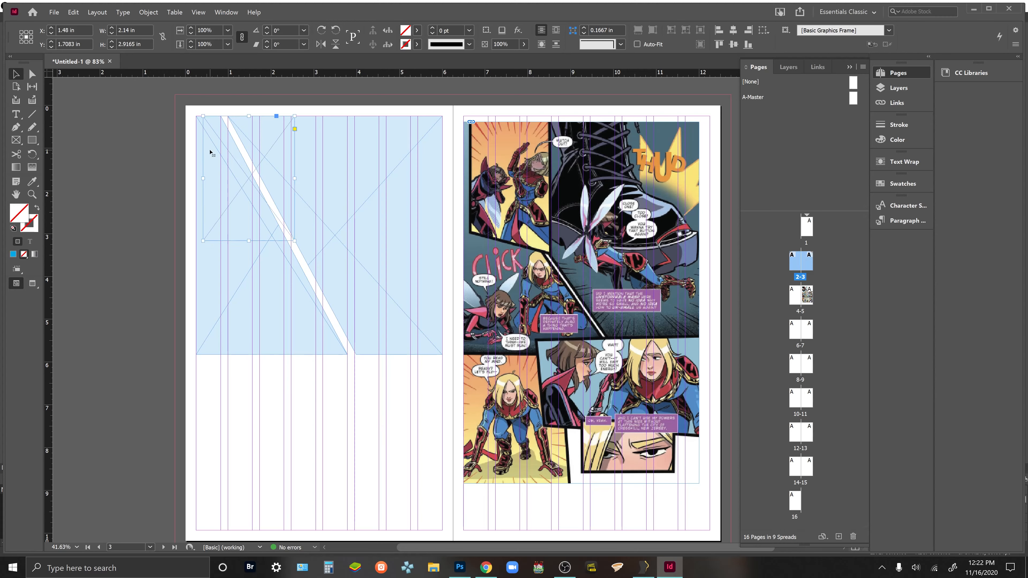
Delete the unfilled overlapping frame and draw an empty picture frame about 1.85 × 2.68 in over the upper end of the diagonal gutter
key(Delete)
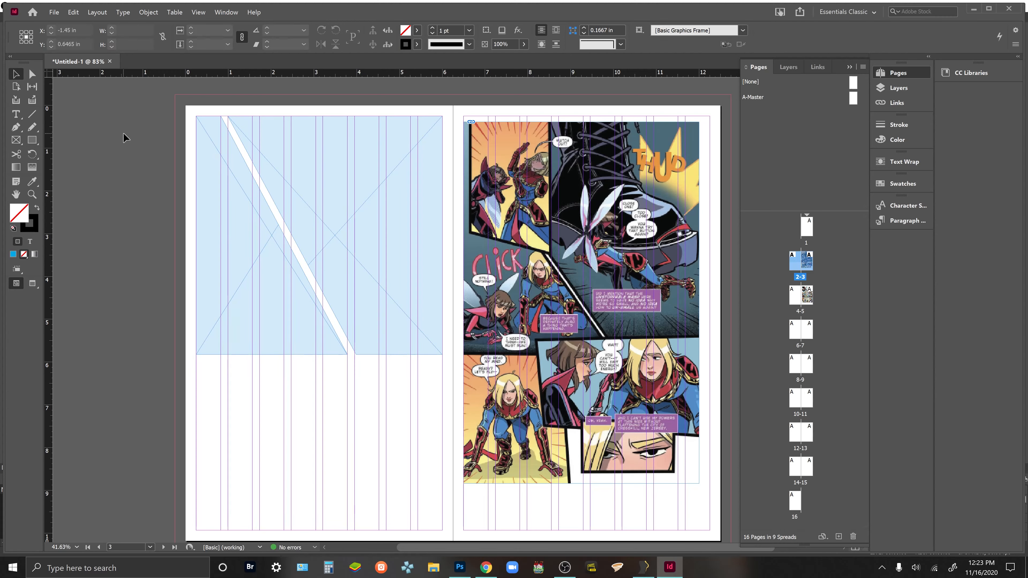
click(16, 140)
drag(210, 116, 287, 231)
click(30, 76)
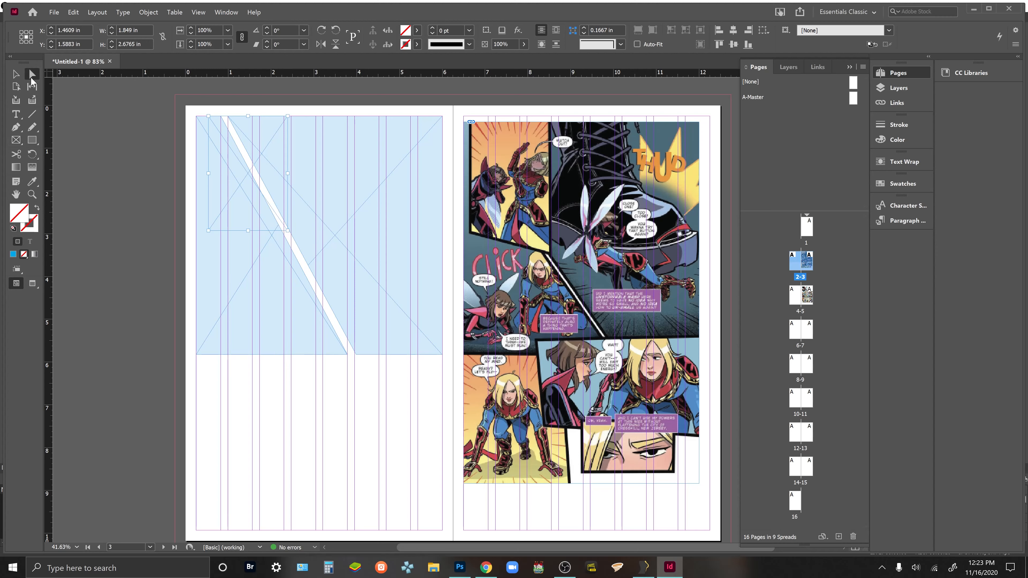
click(79, 178)
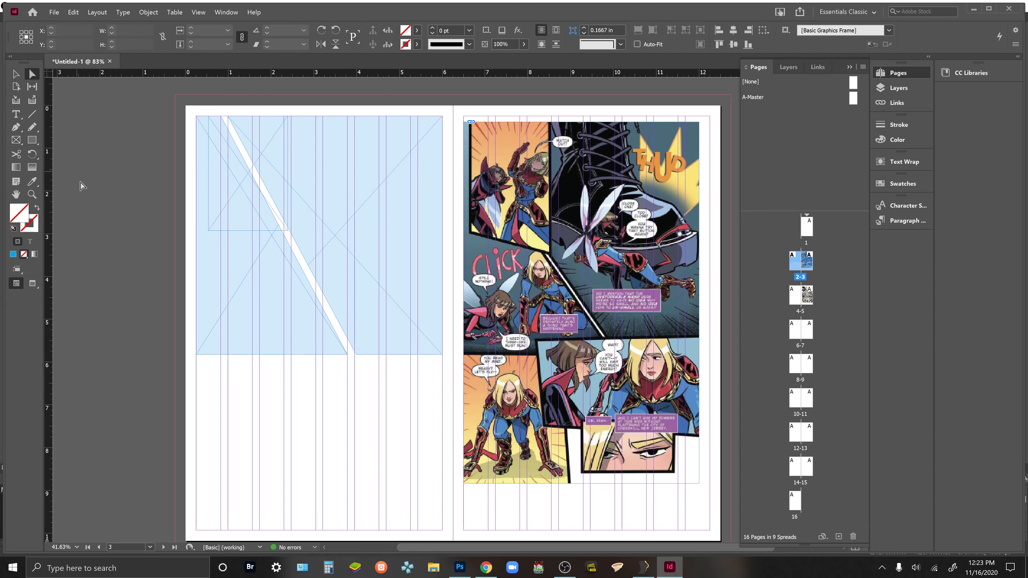
Slant the small upper frame's bottom edge by raising its lower outer corner about 0.9 in, and copy the light cyan fill onto it
drag(209, 233, 209, 192)
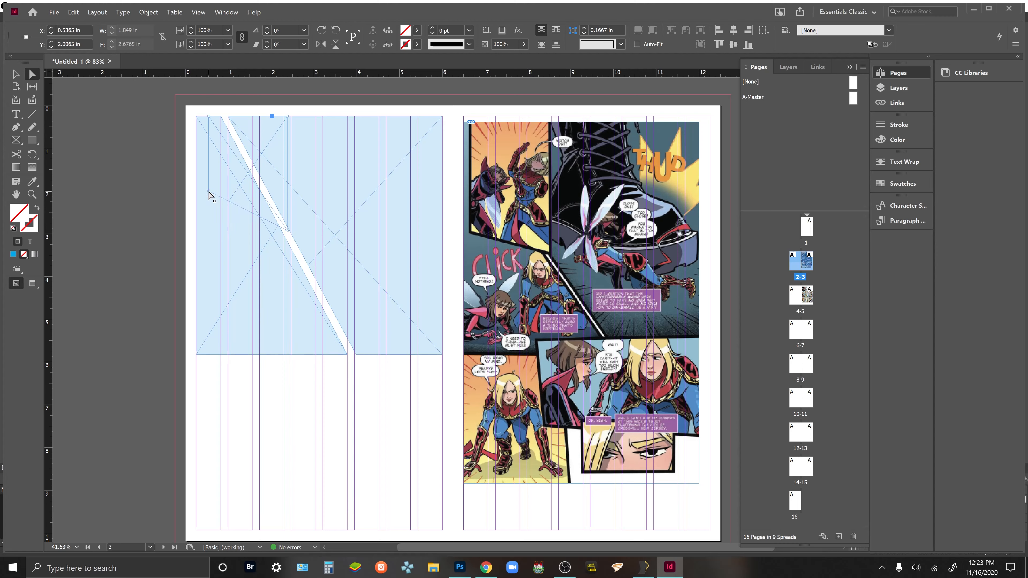
key(i)
click(310, 201)
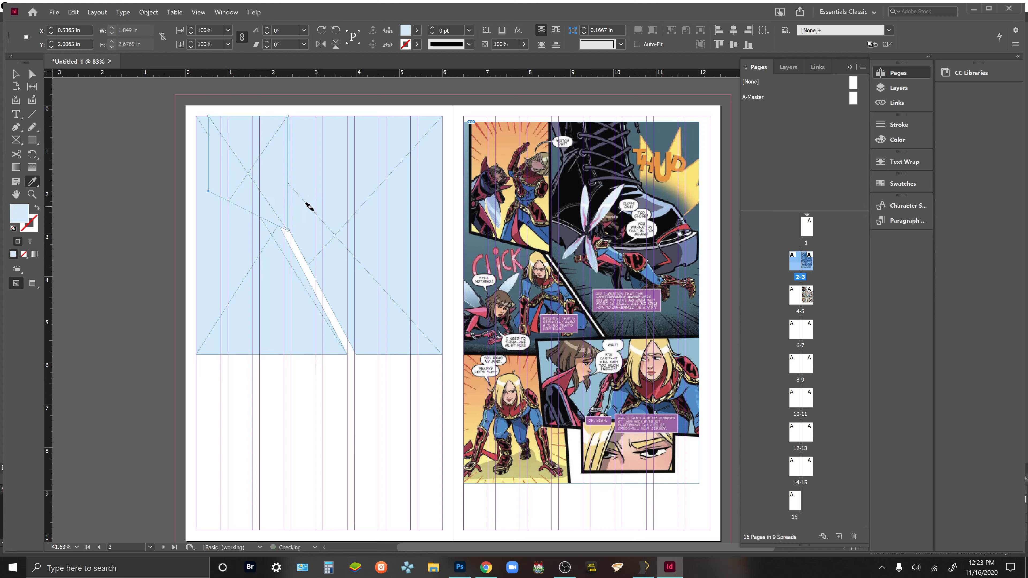
key(v)
click(153, 230)
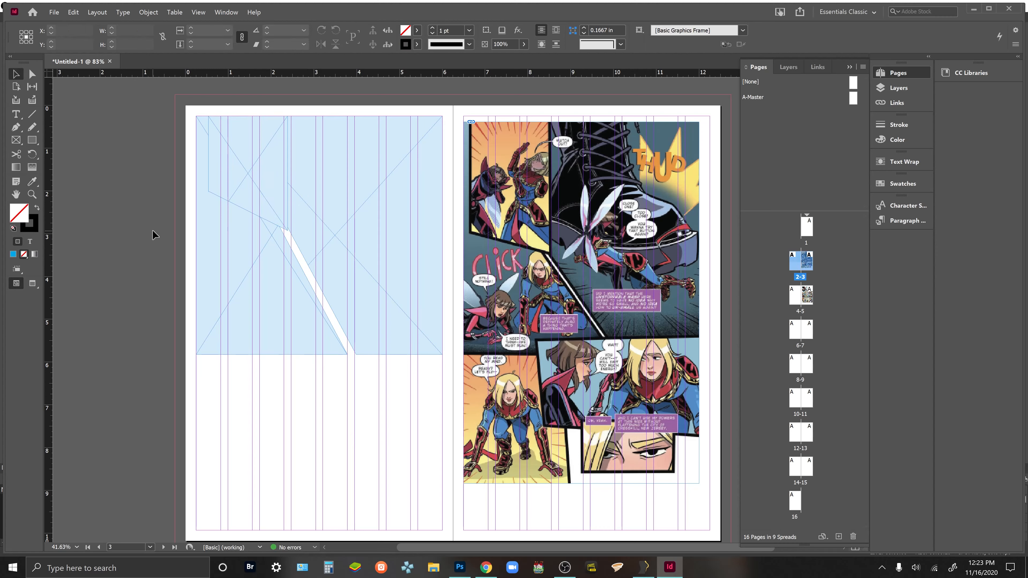
Draw an empty picture frame over the lower end of the diagonal gutter and extend it to the inner margin, about 3.53 × 2.02 in
click(22, 138)
drag(290, 336, 439, 423)
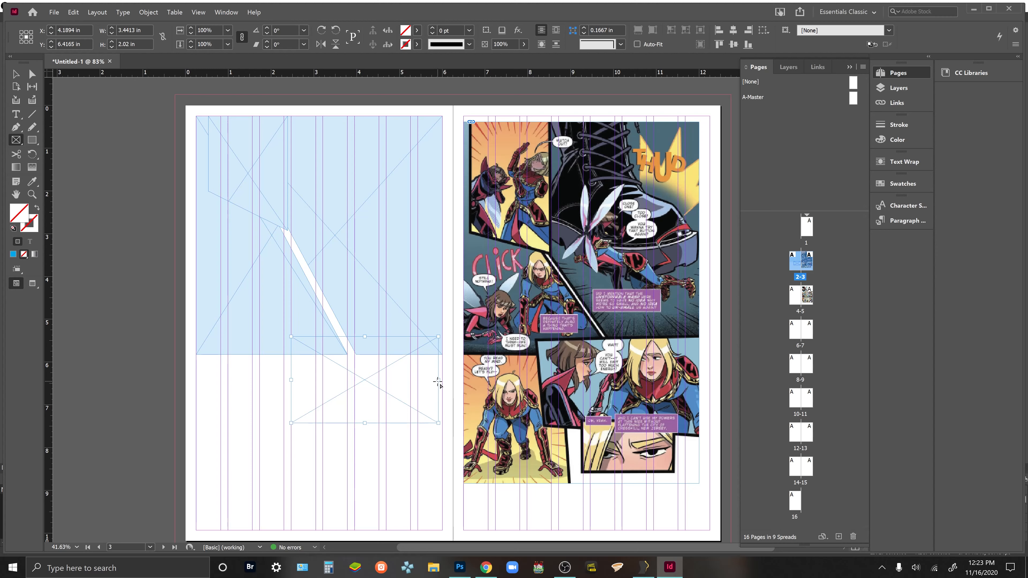
key(v)
drag(438, 380, 442, 380)
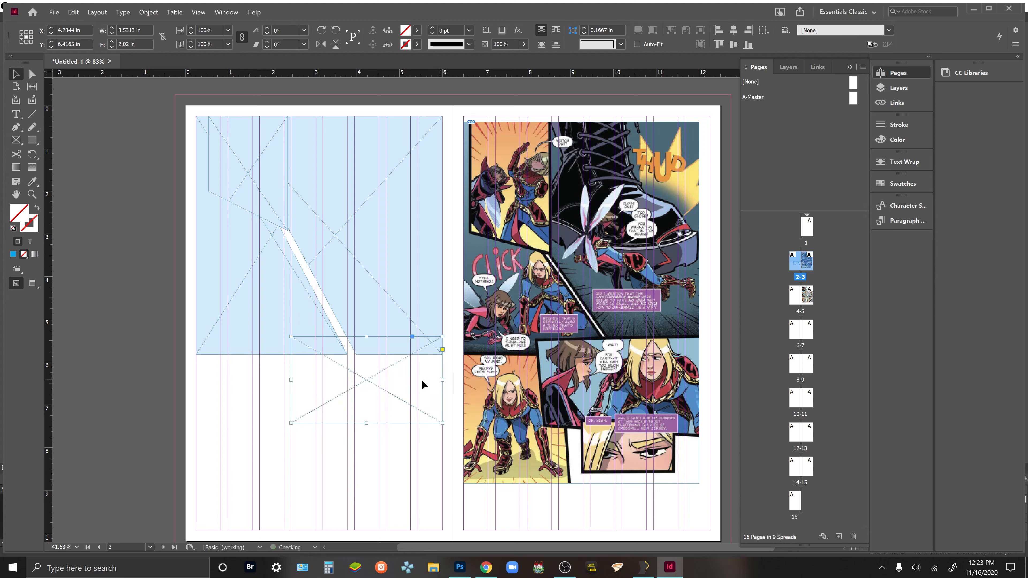
Shift the middle frame's lower outer corner inward and its upper outer corner slightly up and outward, and copy the light cyan fill onto it
key(a)
click(291, 423)
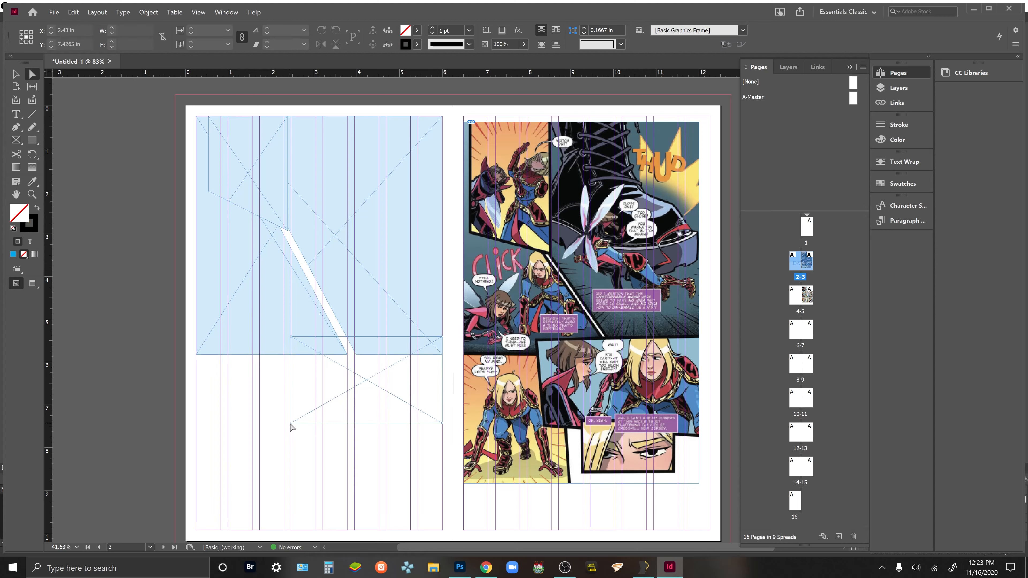
drag(291, 423, 312, 424)
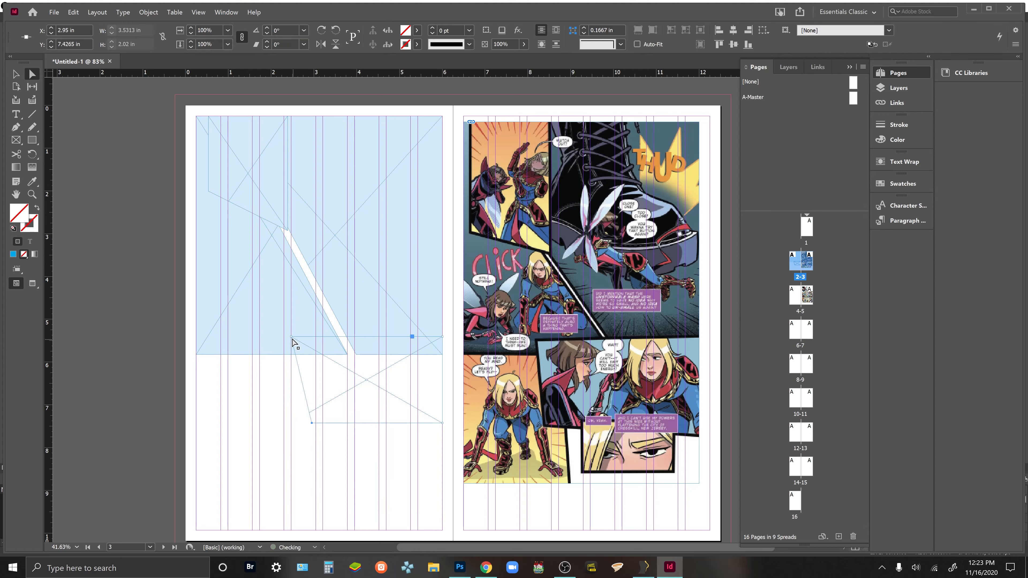
drag(291, 336, 287, 323)
key(v)
key(i)
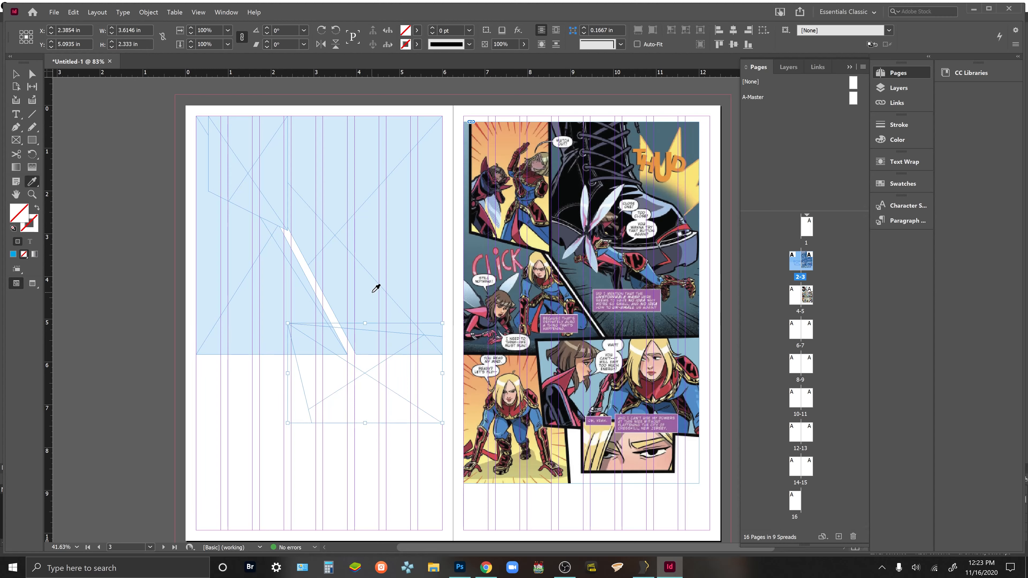
click(372, 285)
key(v)
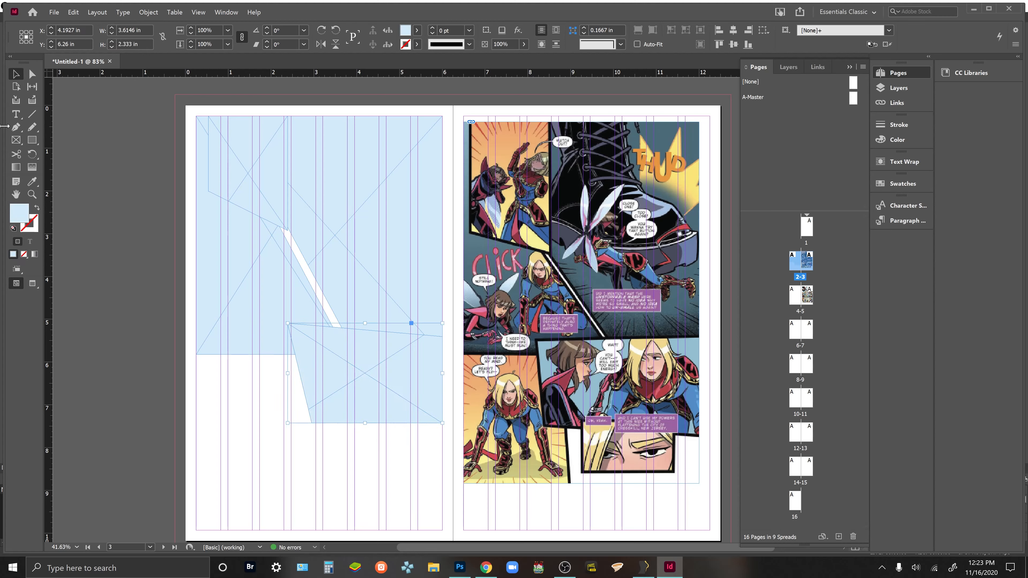
Draw a frame about 2.96 × 4.05 in in the lower outer area of page 2 and slant its inner edge by moving the lower corner inward
click(23, 143)
drag(196, 525, 322, 355)
key(a)
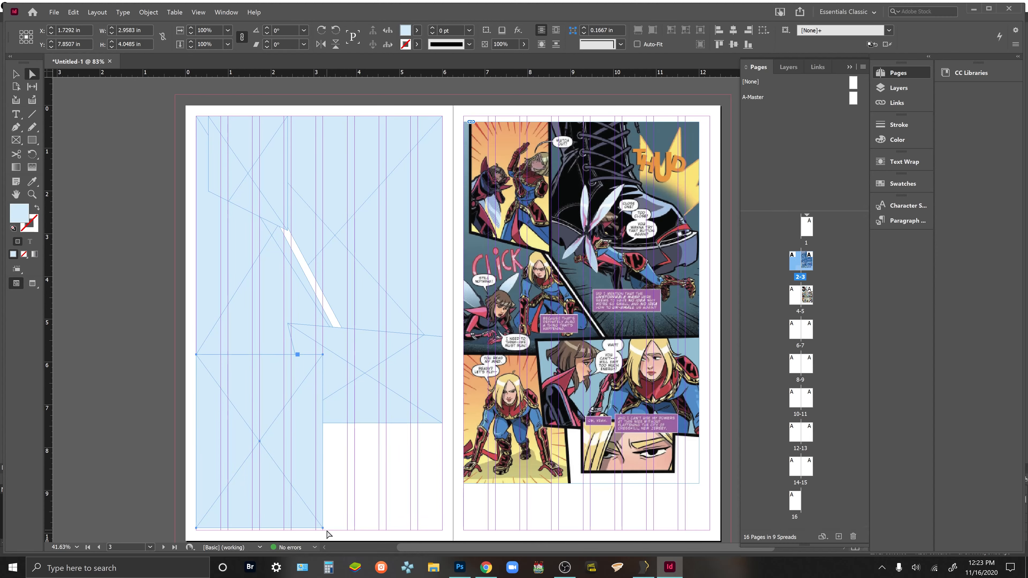
click(328, 531)
drag(322, 528, 341, 531)
Draw a small picture frame overlapping the middle panel's lower edge, angle its upper outer corner up and outward, and fill it light cyan
key(f)
mouse_move(354, 396)
mouse_down()
mouse_move(438, 450)
mouse_move(347, 391)
mouse_up()
key(a)
key(v)
key(i)
click(345, 396)
key(v)
click(419, 509)
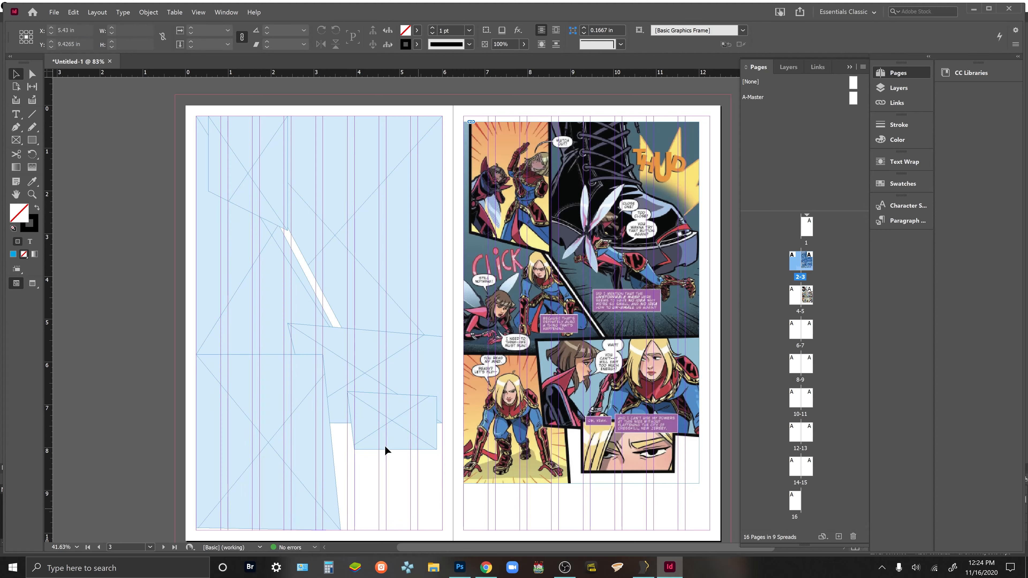
Select all the panel frames on page 2 and set their stroke colour to [Paper]
drag(385, 446, 209, 144)
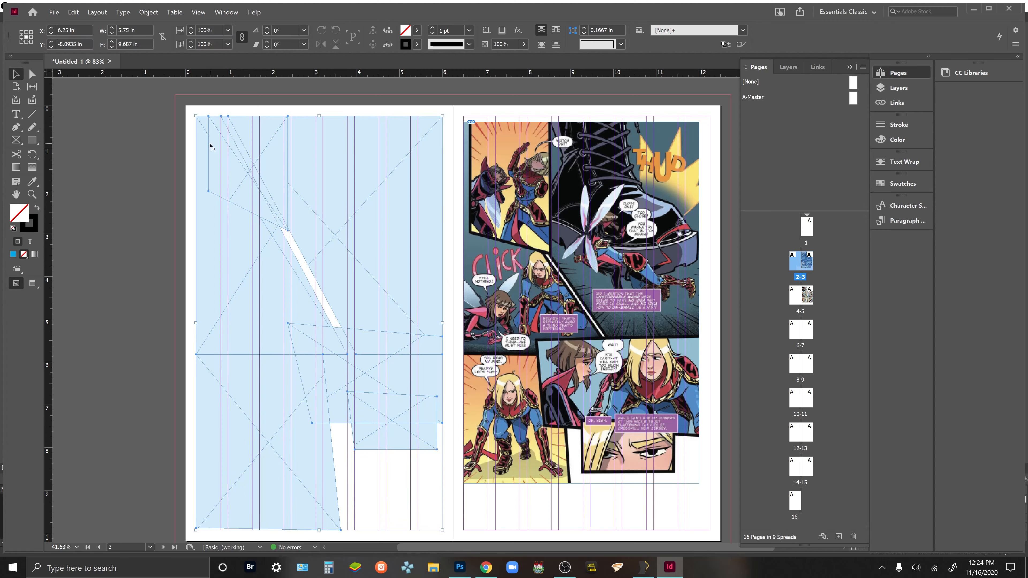
click(417, 44)
click(325, 101)
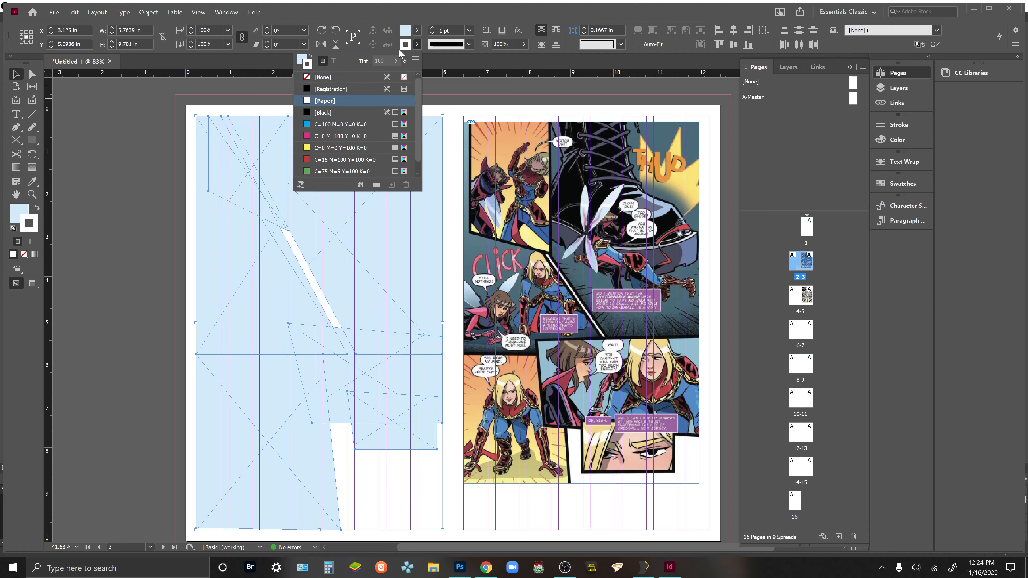
click(468, 47)
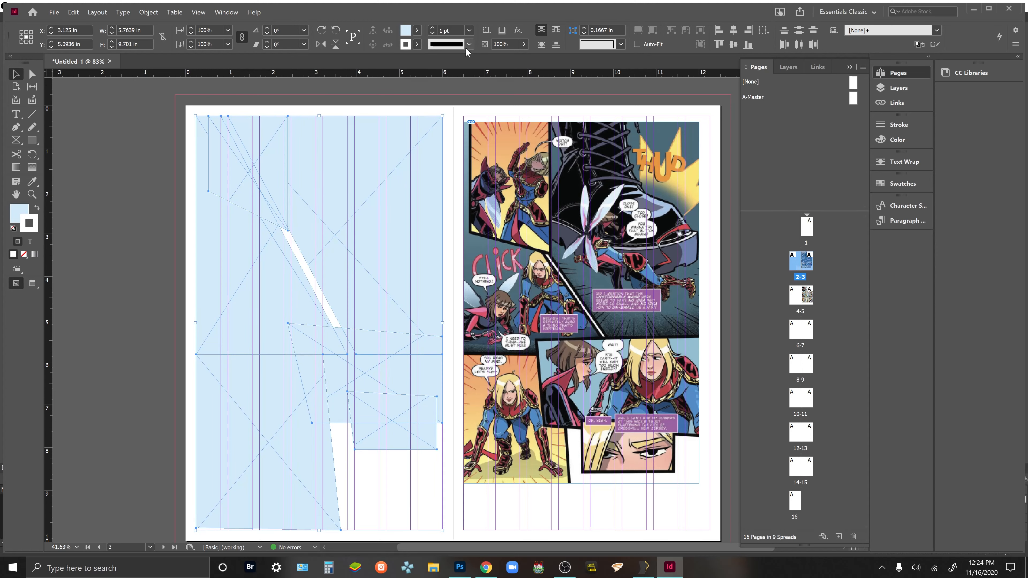
Set the stroke weight of the selected panel frames to 10 pt
click(880, 125)
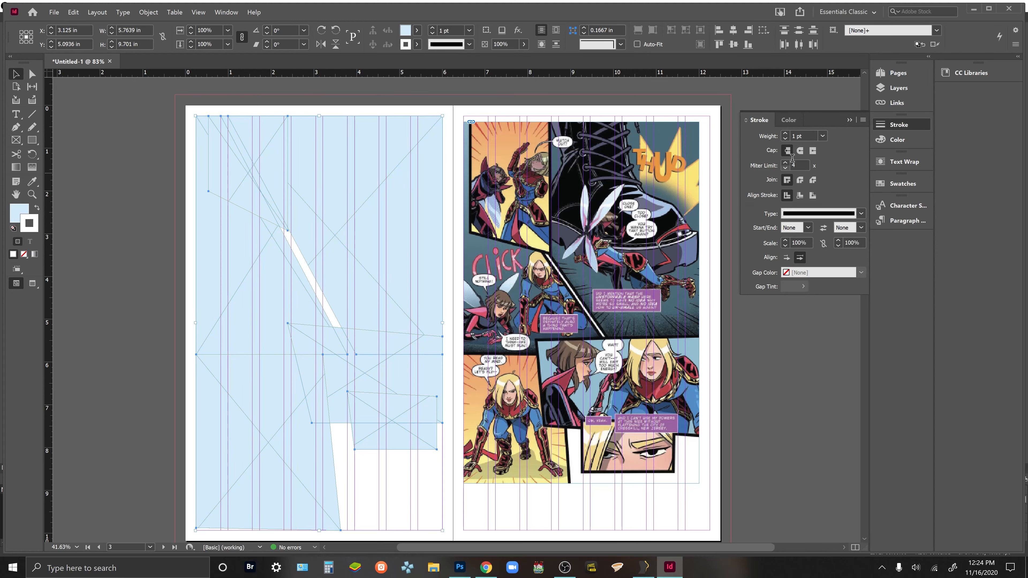
click(785, 134)
click(785, 134)
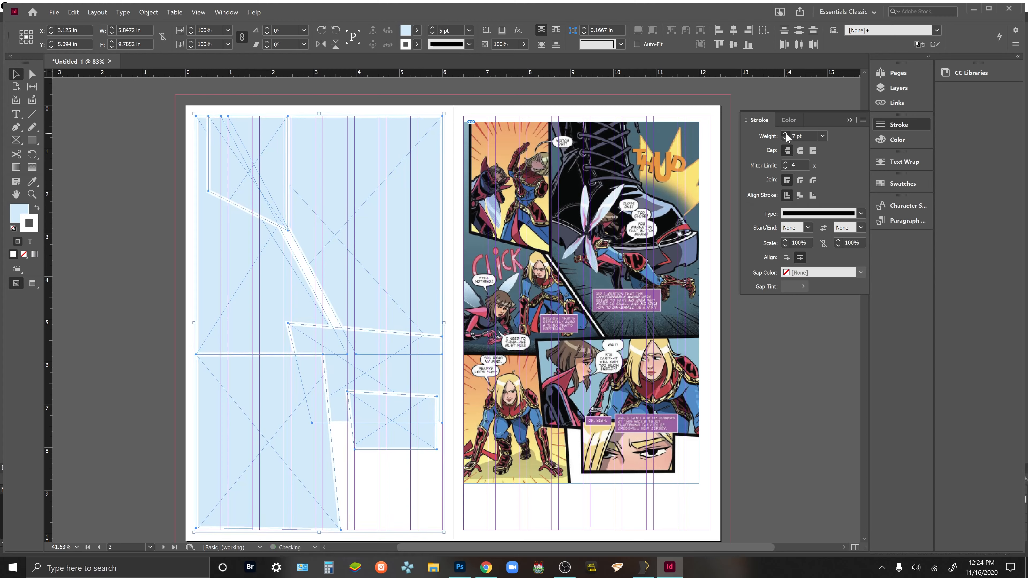
click(785, 134)
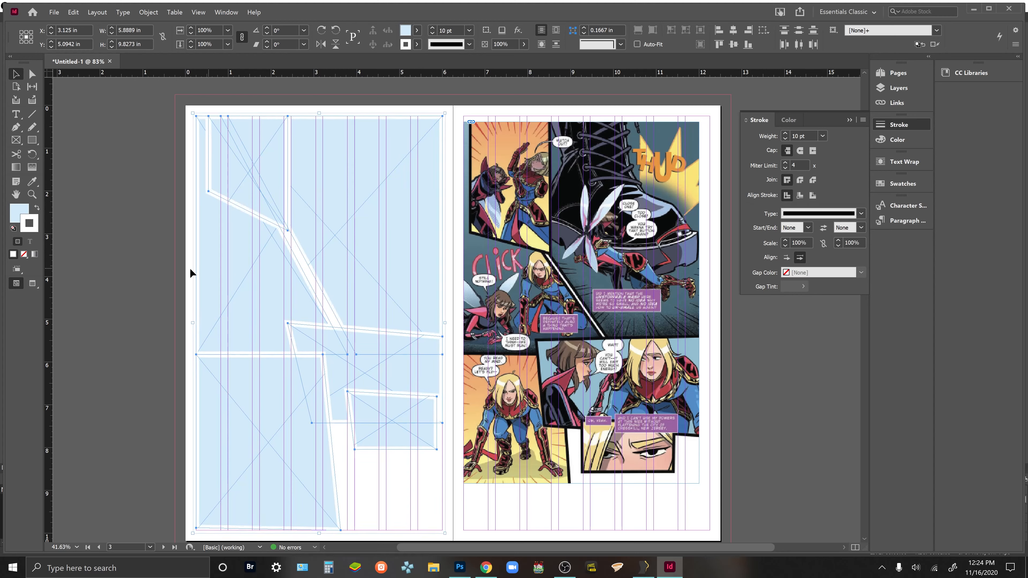
click(138, 280)
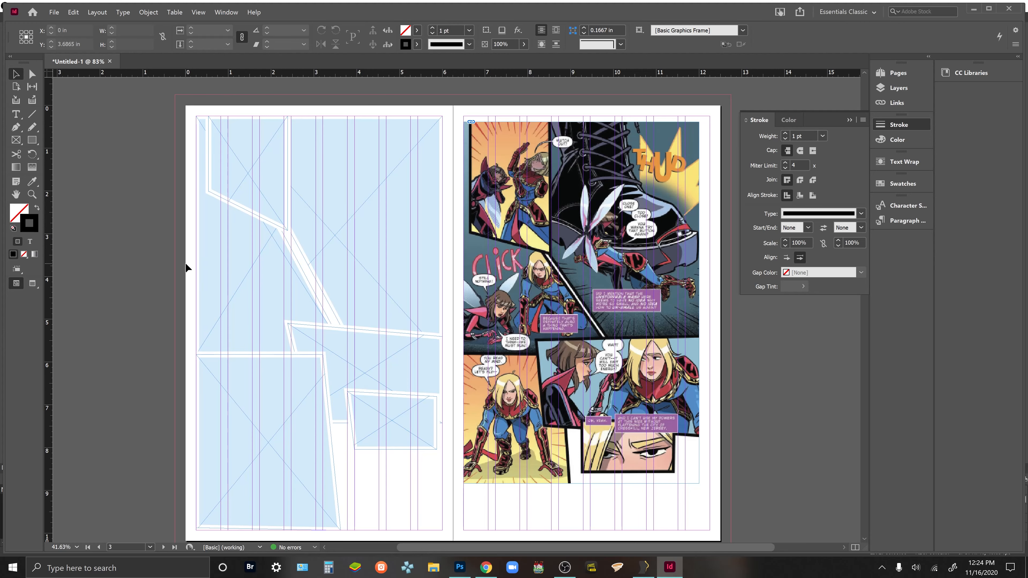
In preview mode, enlarge the small upper panel inward and downward and shift it slightly toward the spine
key(w)
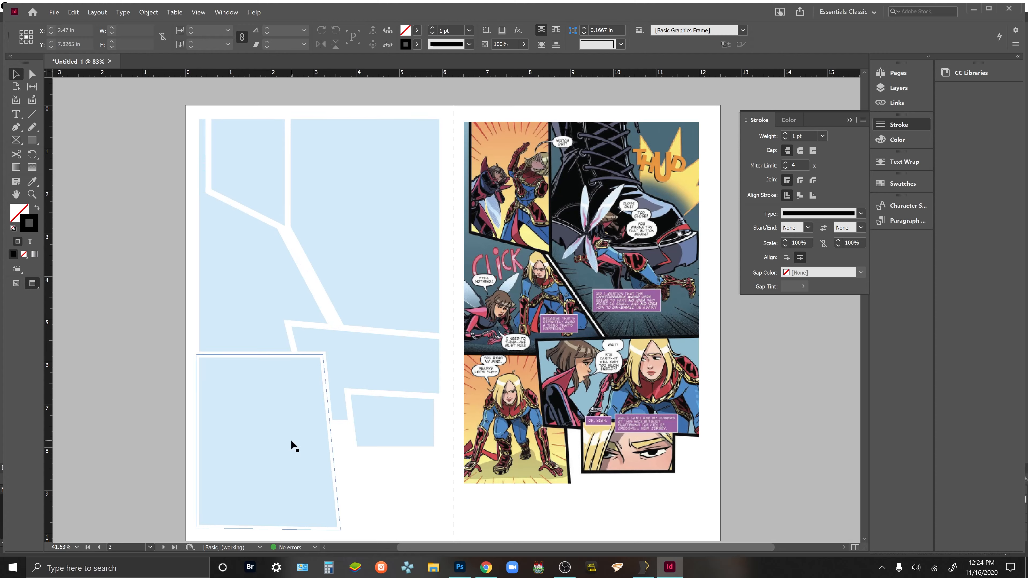
click(255, 208)
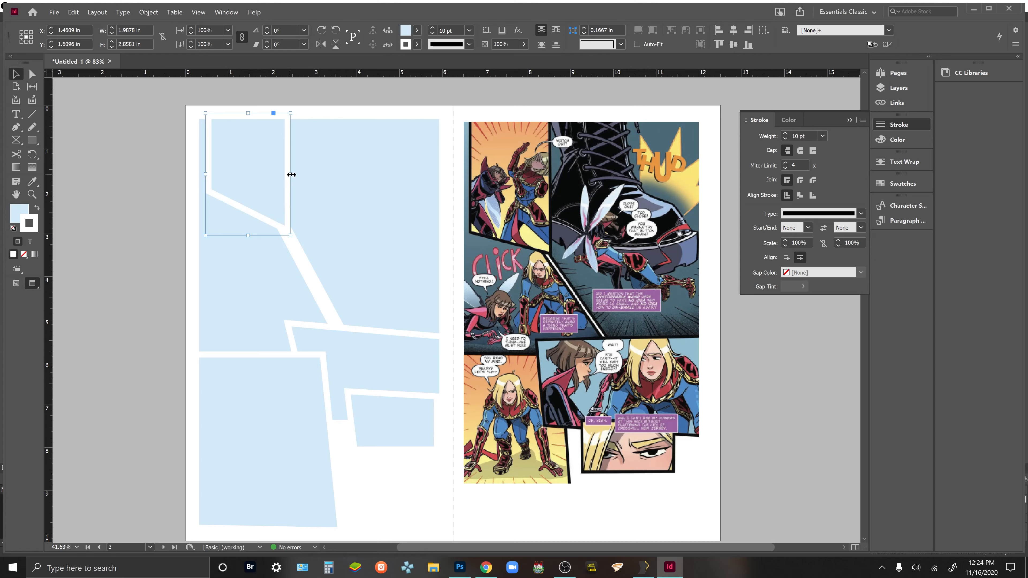
drag(291, 174, 304, 175)
drag(255, 235, 256, 253)
click(147, 245)
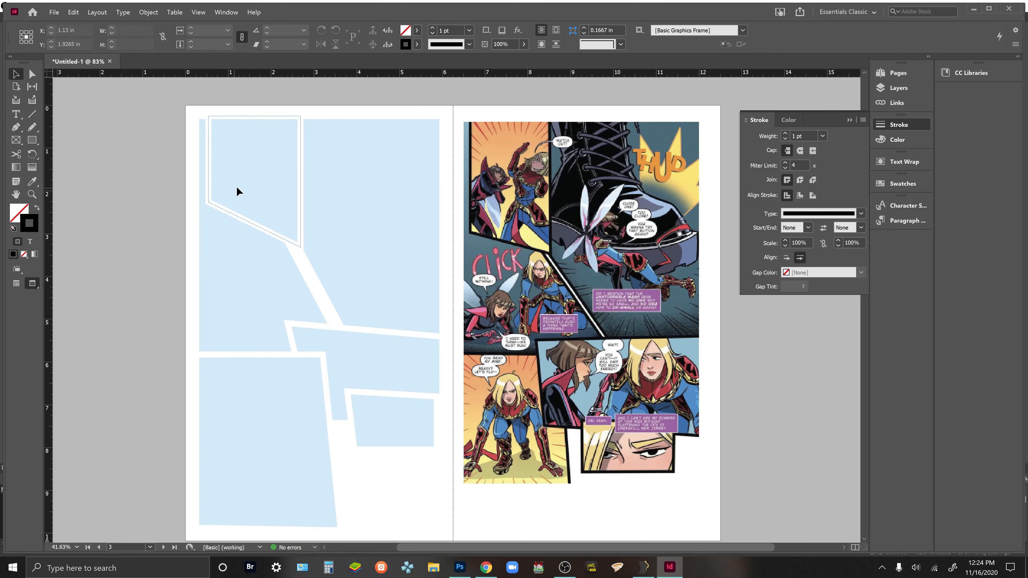
drag(237, 187, 242, 186)
click(134, 234)
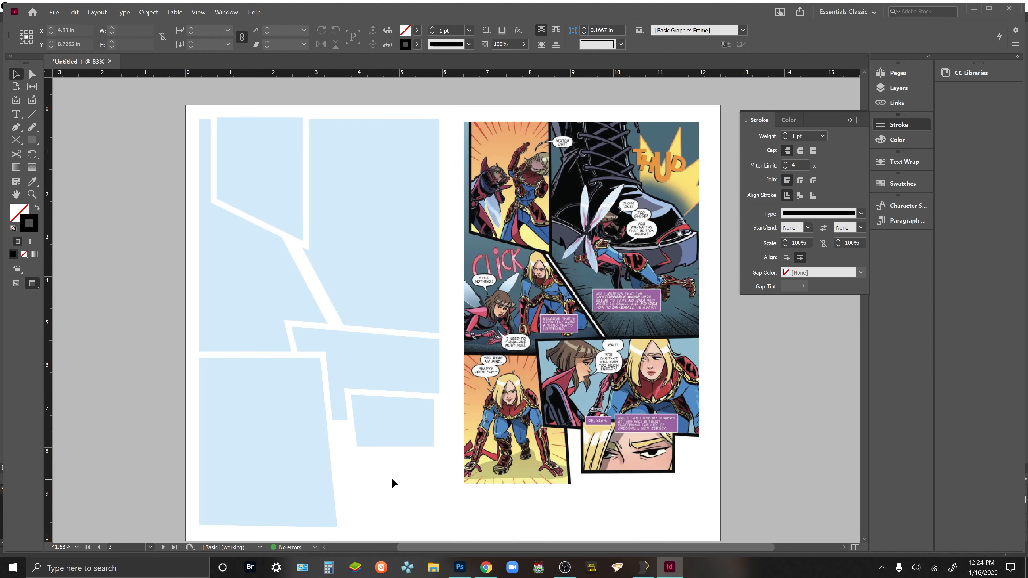
Return to normal view on spread 4-5 and draw an empty picture frame about 5.75 × 2.69 in across the top of page 4
scroll(374, 395, down, 10)
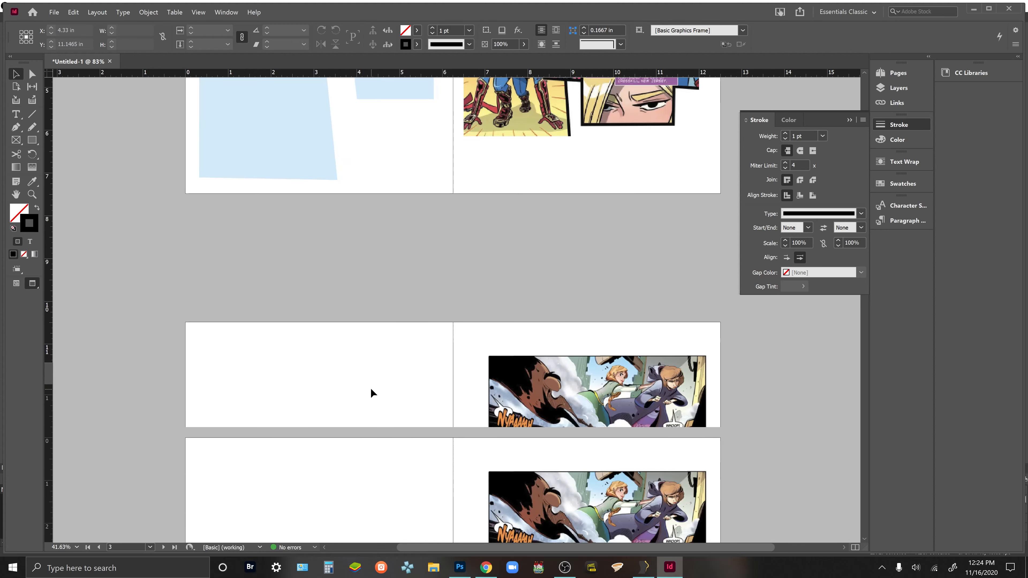
scroll(373, 393, down, 3)
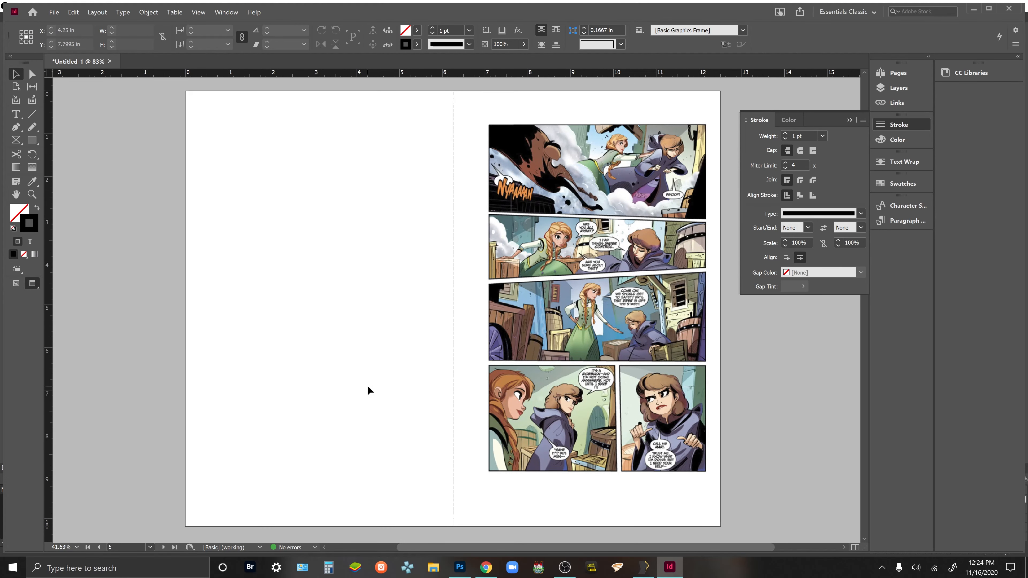
click(16, 283)
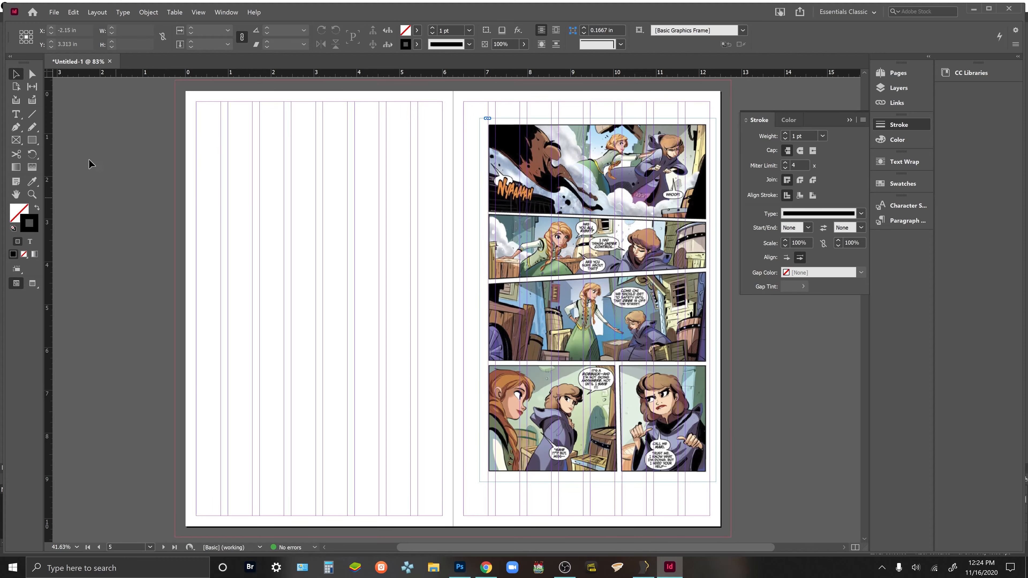
click(14, 141)
drag(198, 115, 444, 217)
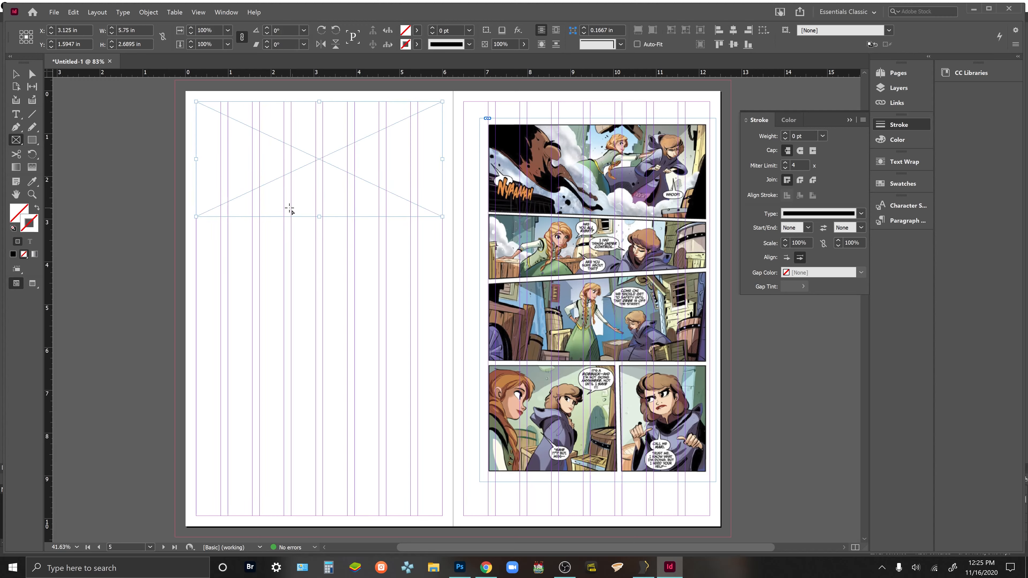
Duplicate the full-width frame twice down page 4 and reduce the three-frame stack to about 6.71 in tall
key(v)
drag(280, 165, 278, 289)
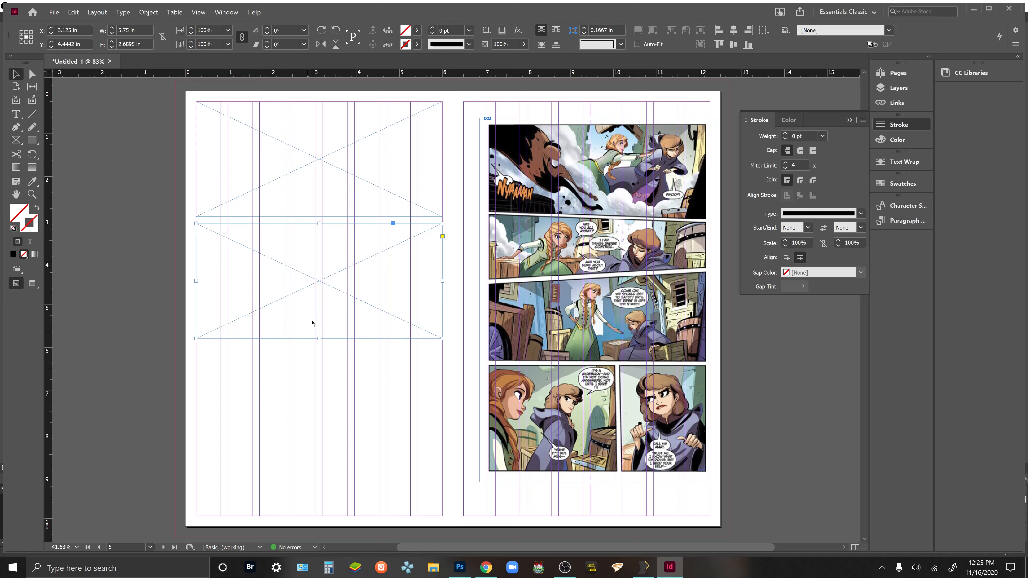
drag(313, 323, 318, 423)
drag(185, 183, 326, 391)
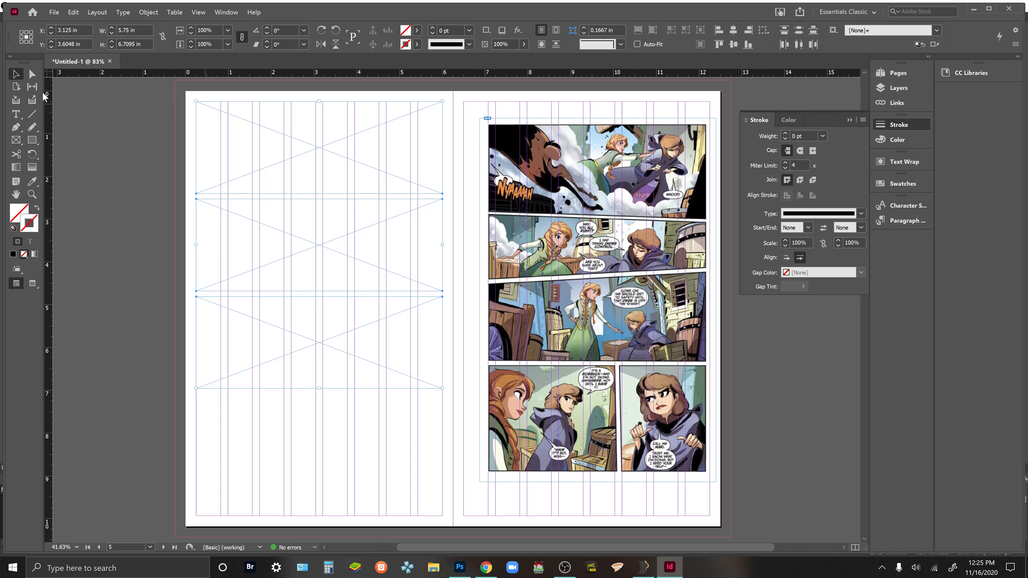
Slant the two gutters between the three page 4 frames, lowering the upper gutter's spine-side end and the lower gutter's outer end about 0.5 in
click(32, 75)
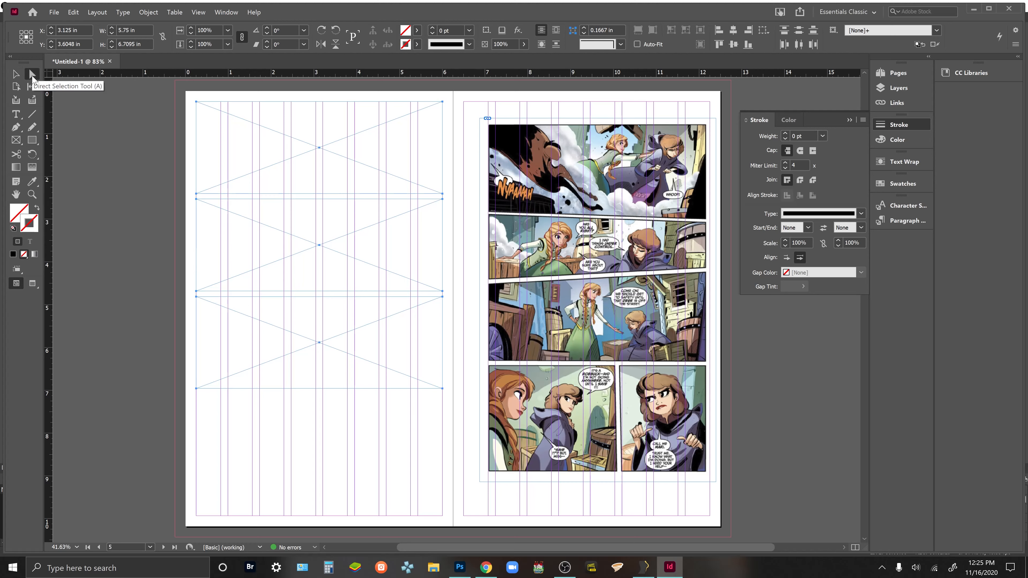
click(448, 193)
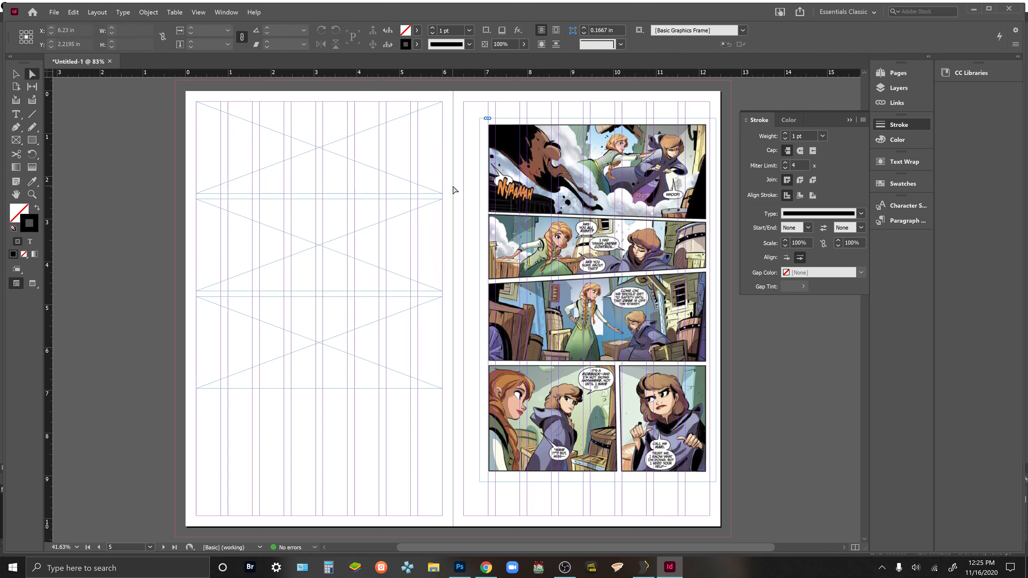
drag(458, 186, 443, 222)
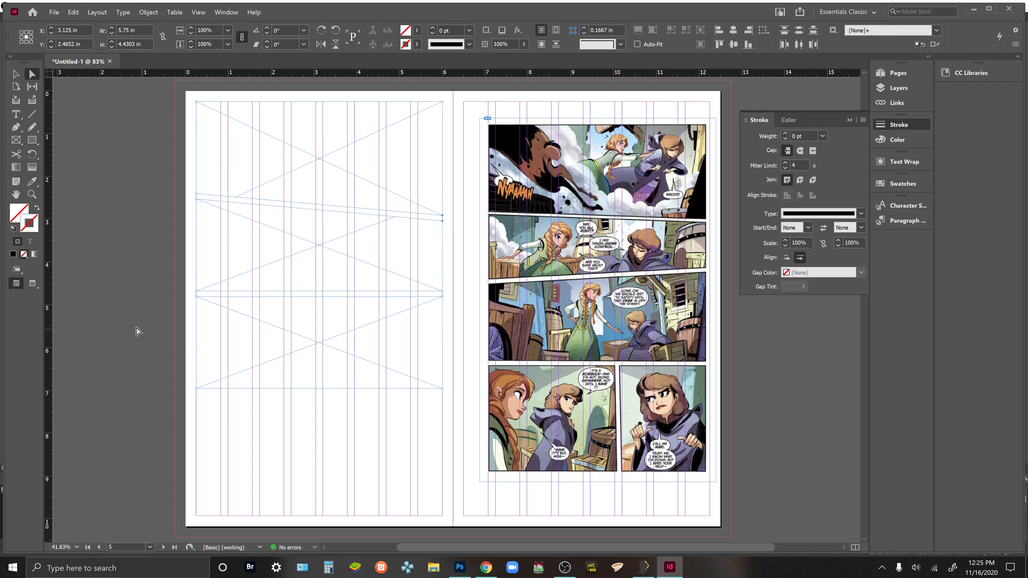
drag(185, 280, 196, 323)
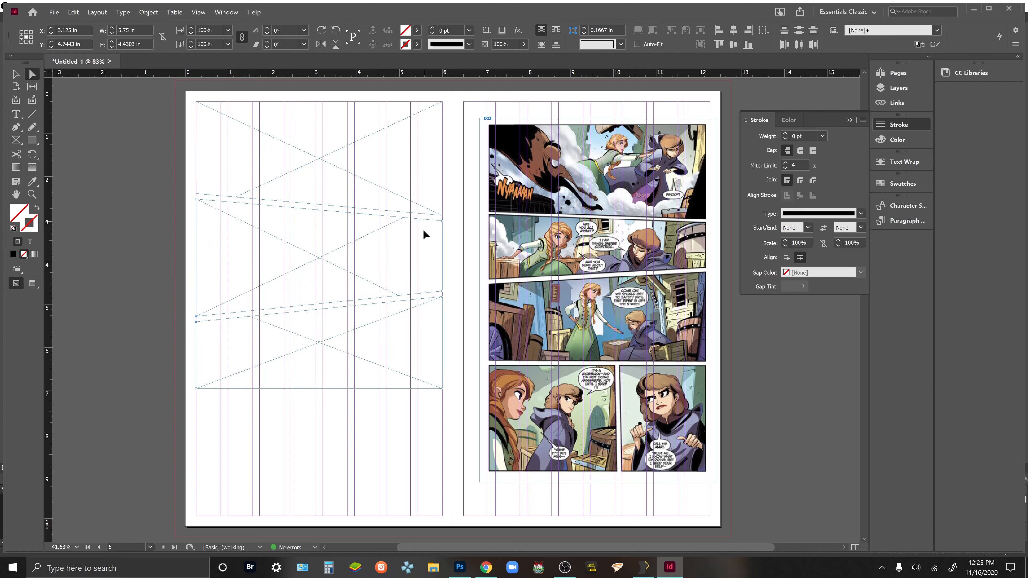
Draw two side-by-side picture frames below the third panel, filling the rest of page 4 down to the margin
click(16, 74)
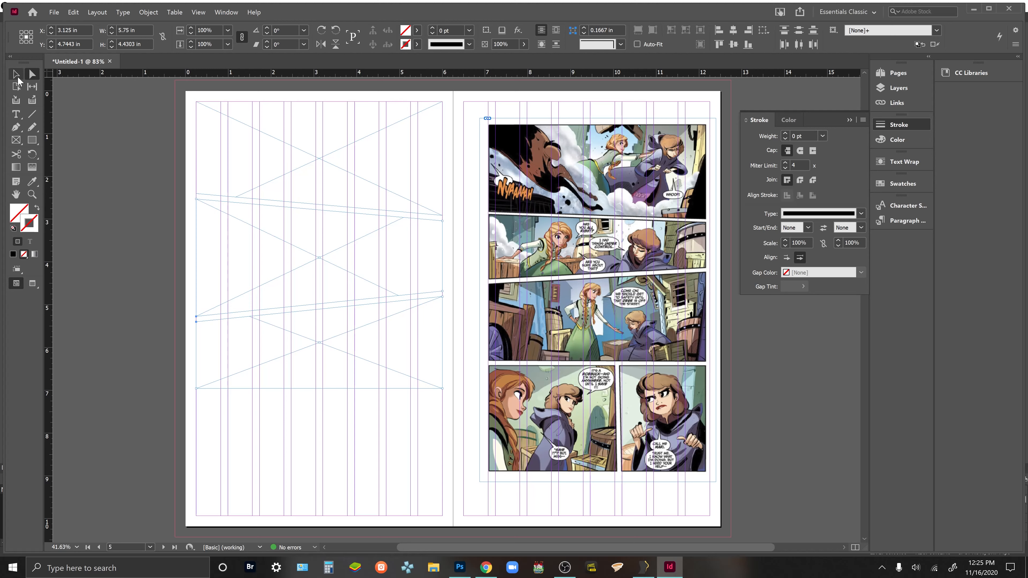
click(83, 206)
key(d)
click(16, 140)
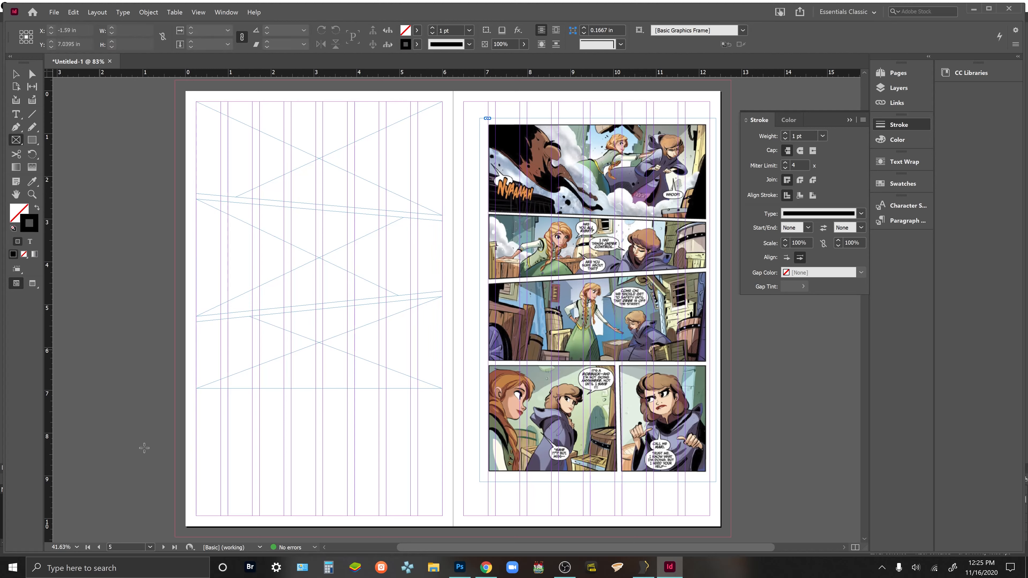
mouse_move(197, 516)
mouse_down()
mouse_move(317, 395)
mouse_move(339, 450)
mouse_move(442, 515)
mouse_up()
Fill all five page 4 frames with the C=100 M=0 Y=0 K=0 swatch at 5% tint and preview the spread
key(v)
drag(167, 138, 371, 425)
click(417, 30)
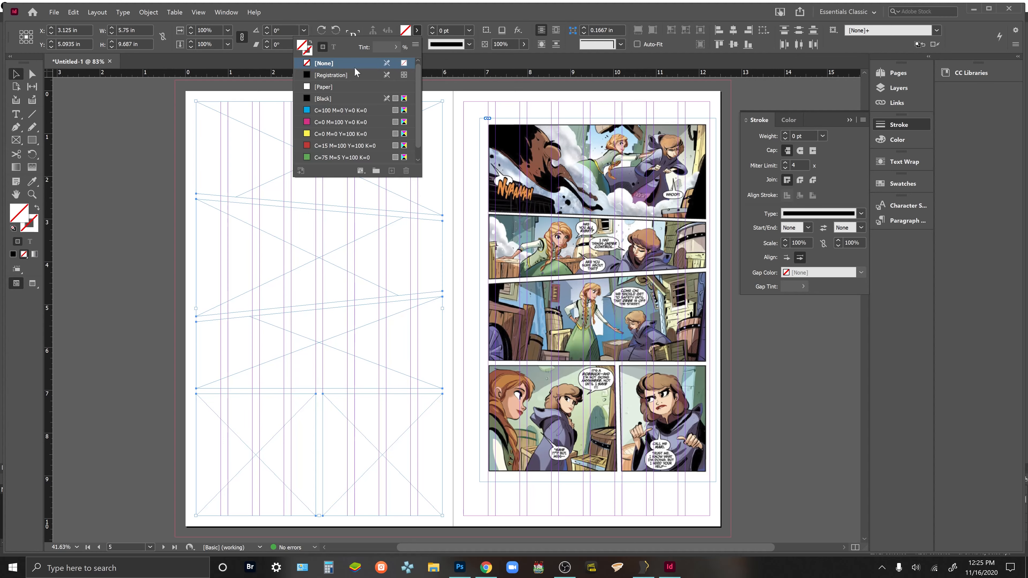
click(332, 110)
click(396, 47)
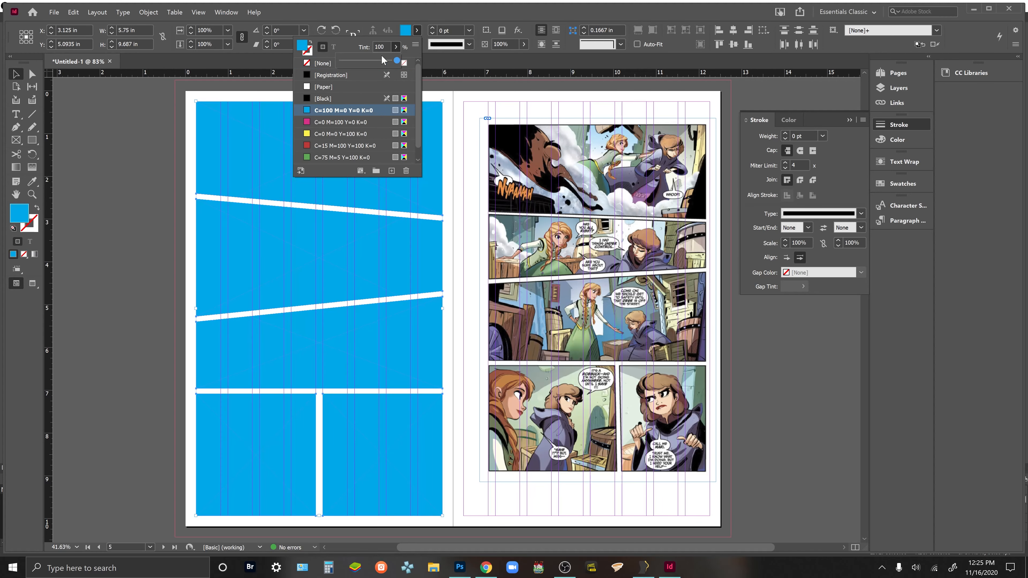
click(385, 48)
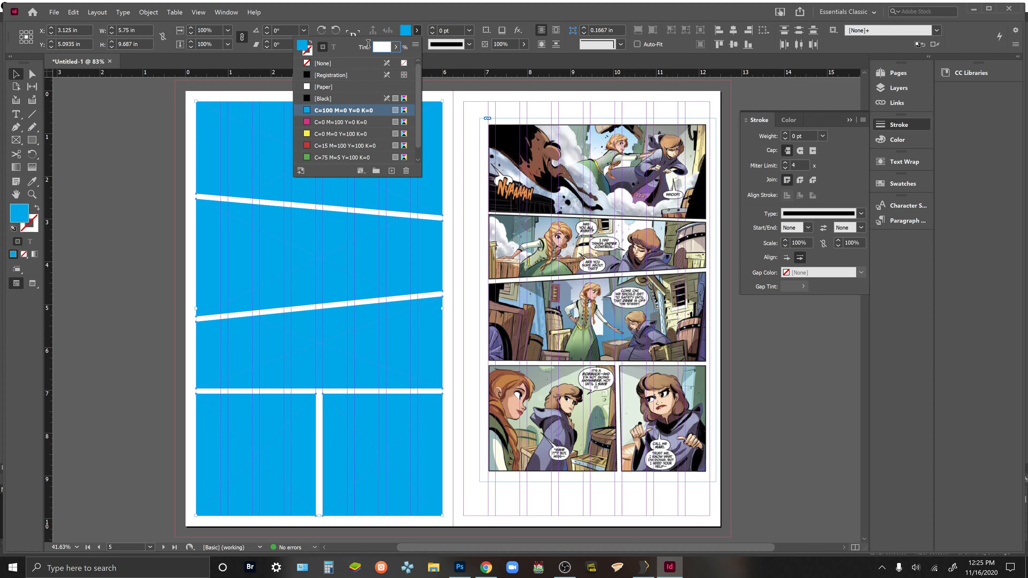
click(358, 47)
text(5)
key(Return)
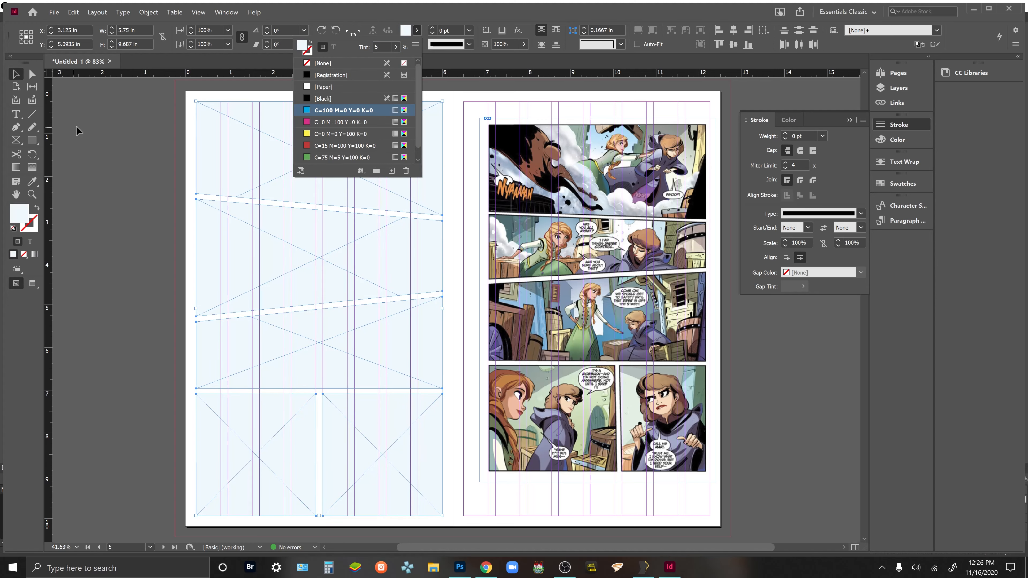
click(80, 130)
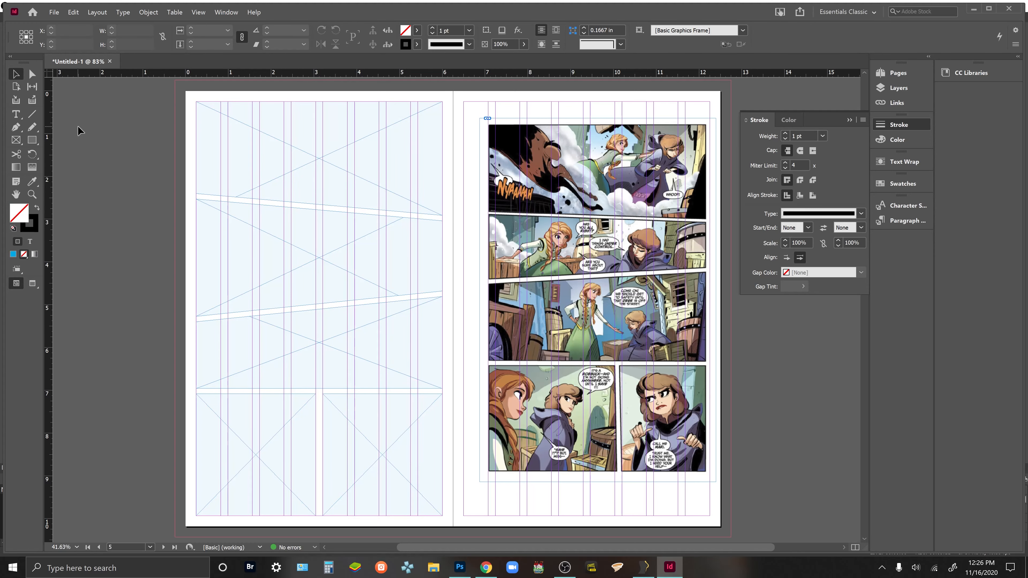
key(w)
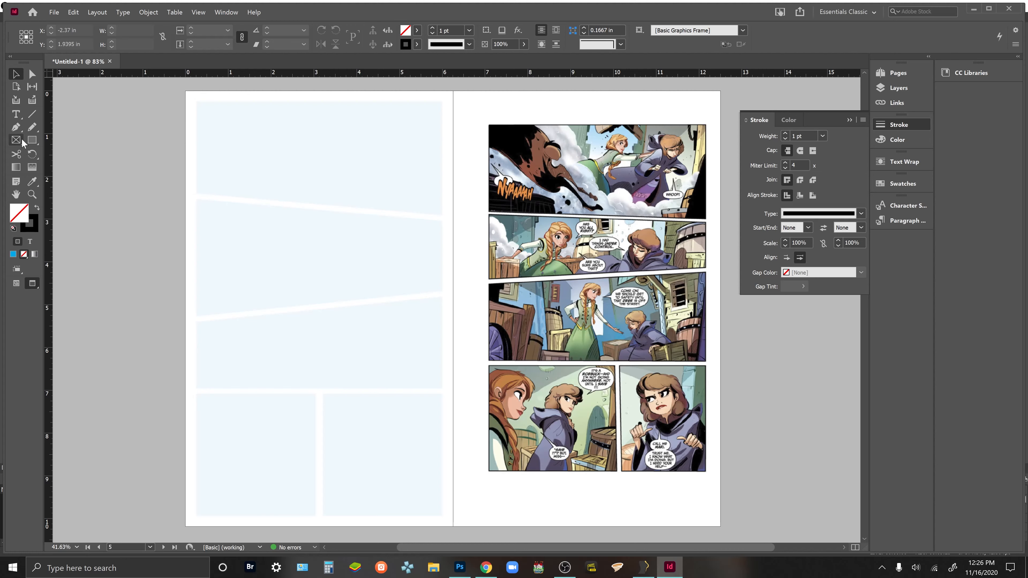
drag(22, 138, 85, 176)
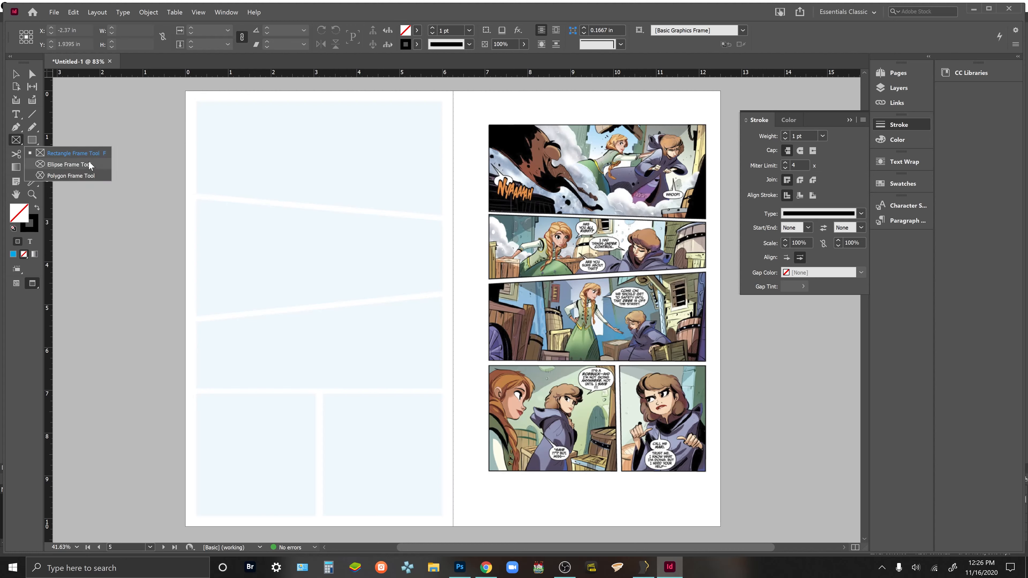
click(81, 176)
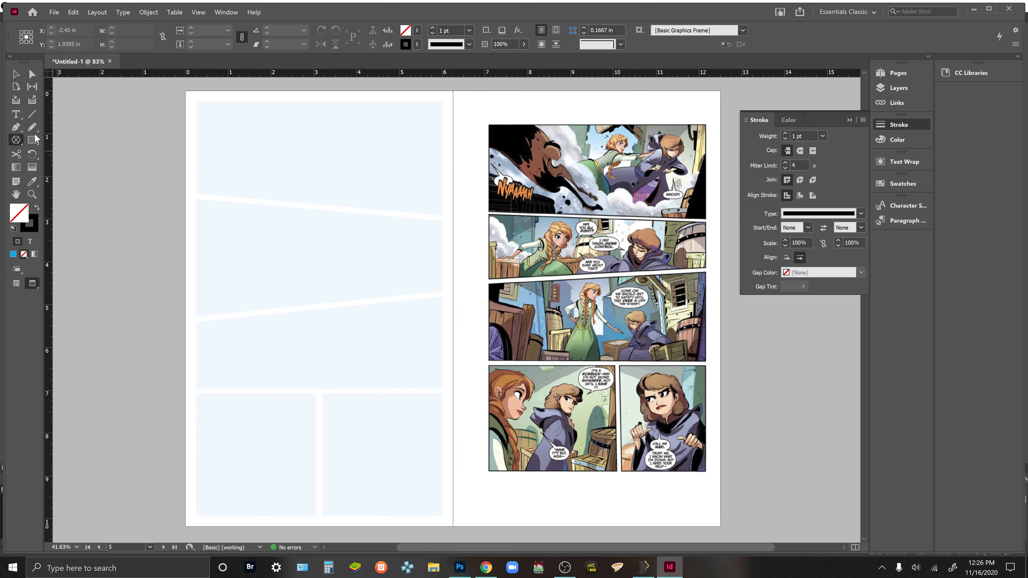
click(16, 74)
click(236, 276)
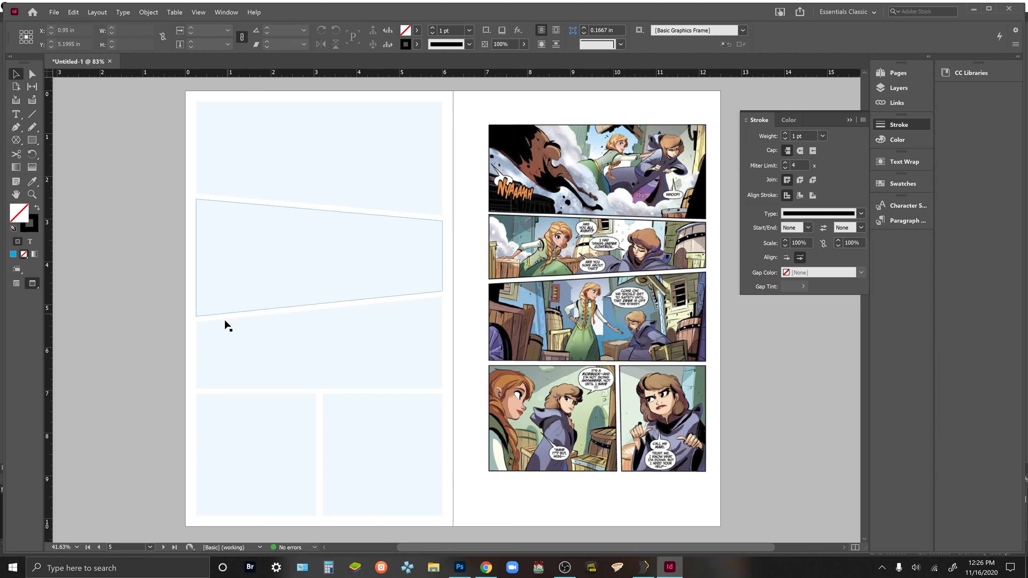
Draw a rectangular caption box about 2.04 × 0.79 in inside the large upper panel on page 2
scroll(227, 326, up, 10)
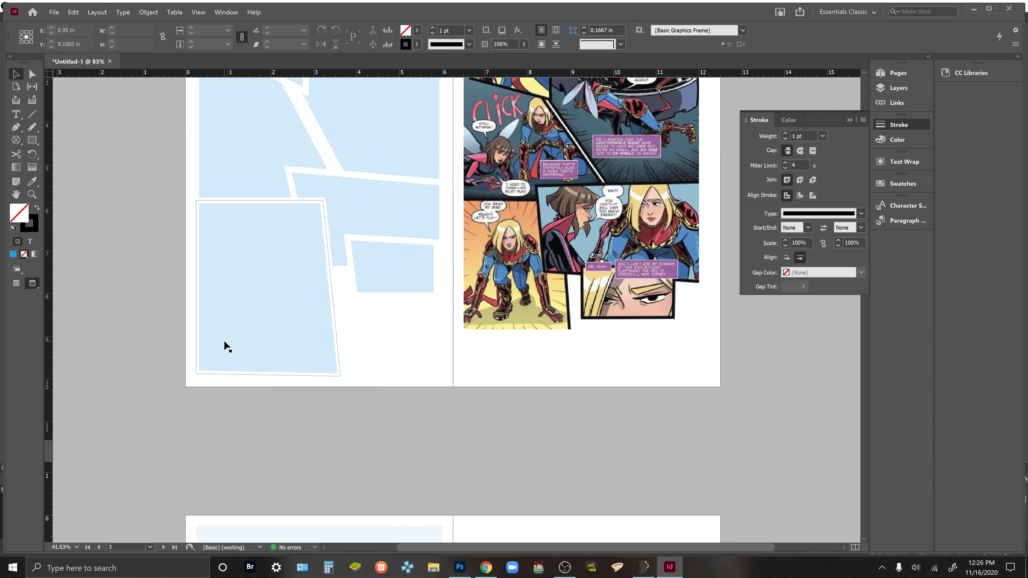
scroll(224, 341, up, 3)
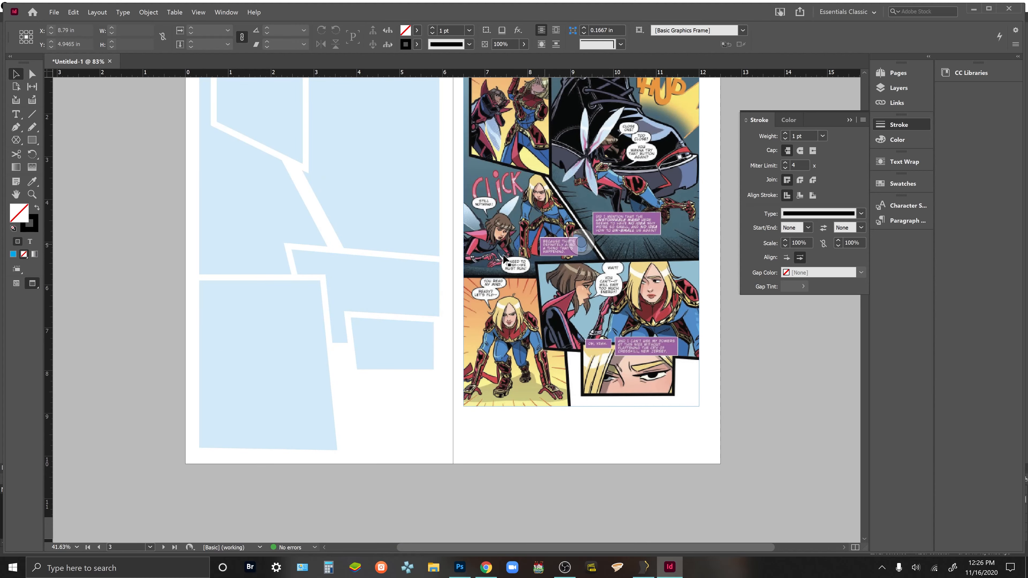
scroll(428, 287, up, 2)
scroll(425, 288, up, 3)
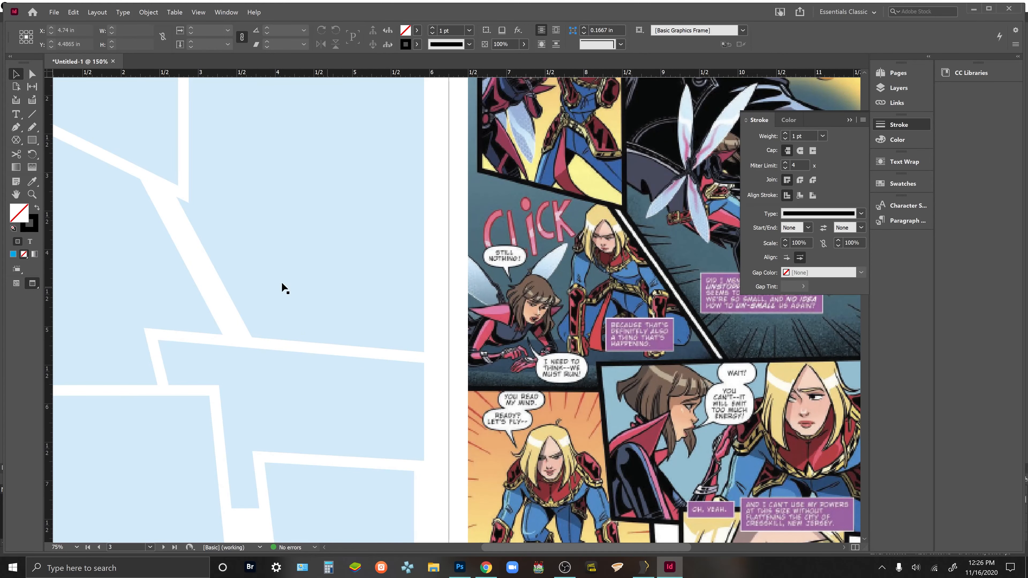
click(35, 140)
drag(259, 260, 416, 322)
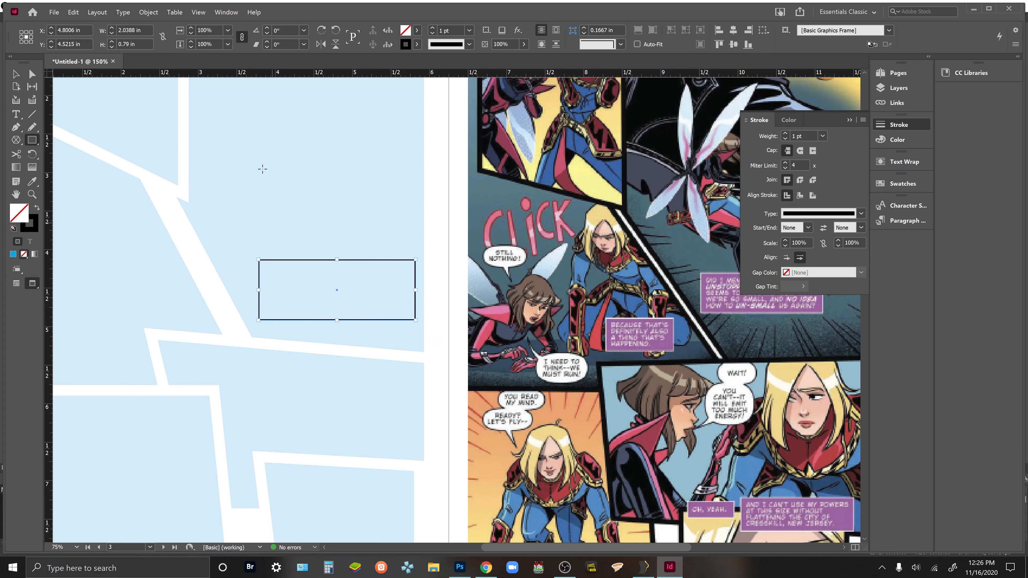
Give the caption box a [Paper] stroke with a weight of 2 pt
click(418, 45)
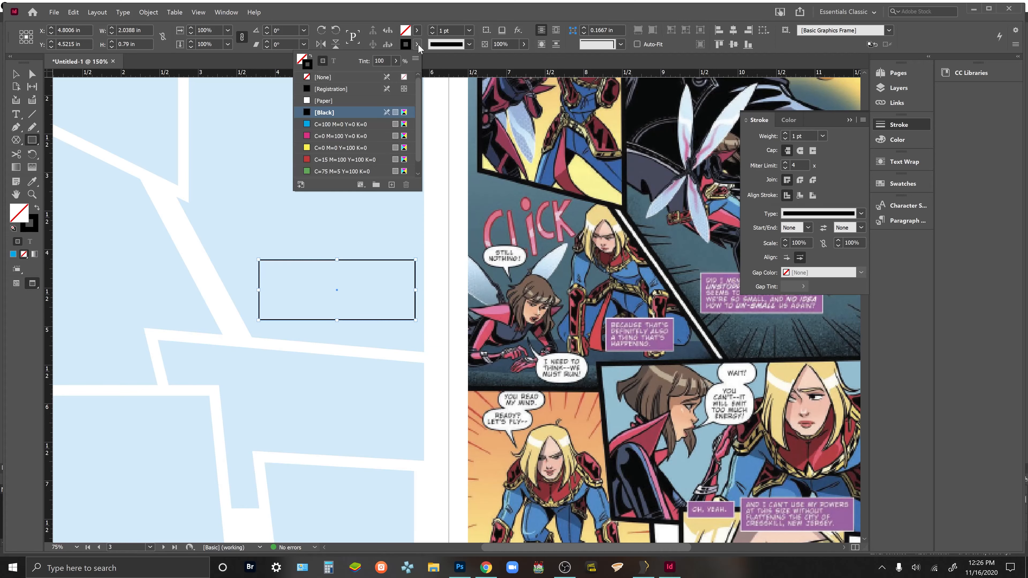
click(343, 102)
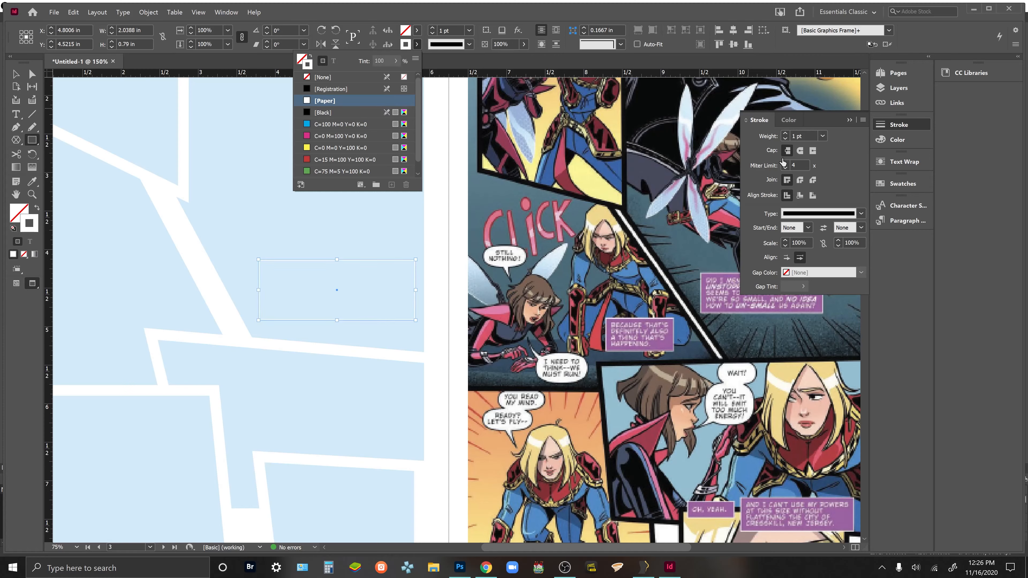
click(786, 134)
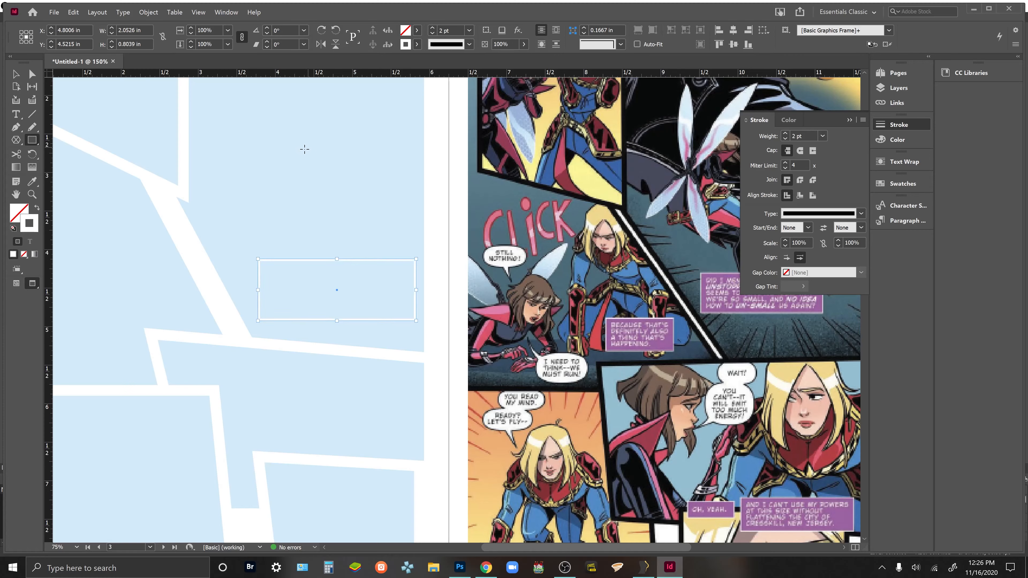
Try the magenta, red and green swatches as the caption box fill
click(417, 30)
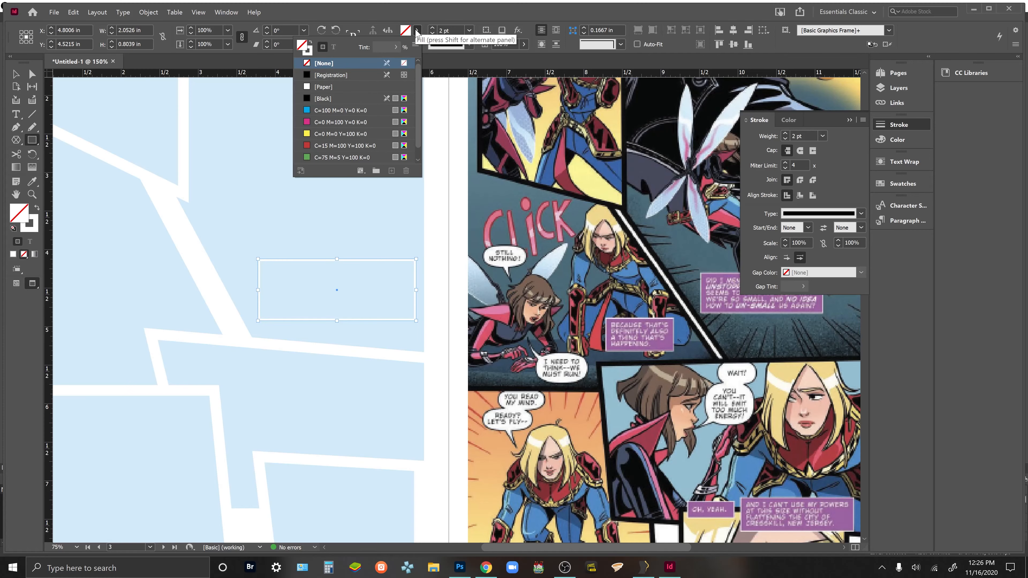
click(330, 122)
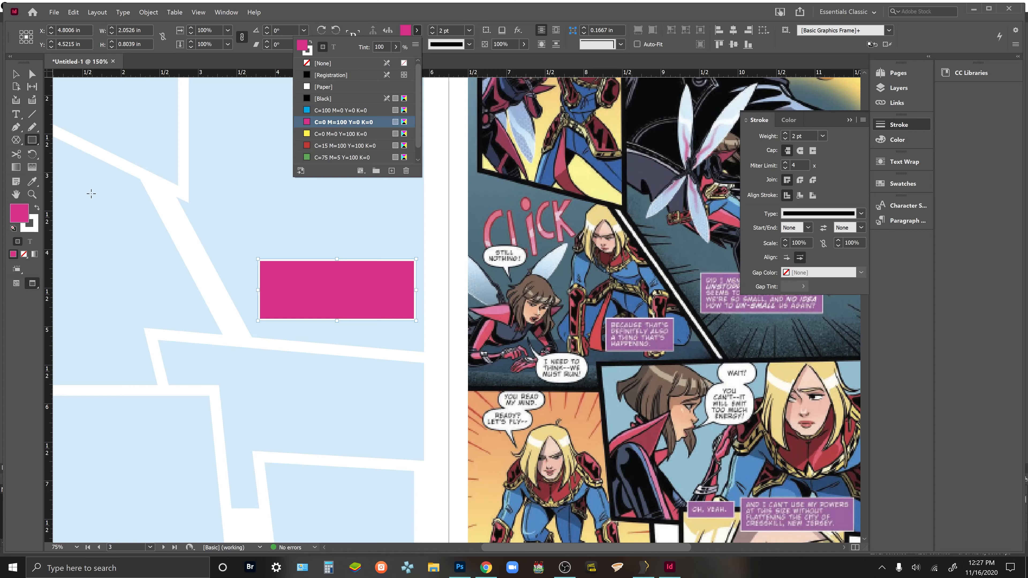
click(323, 147)
scroll(323, 129, down, 1)
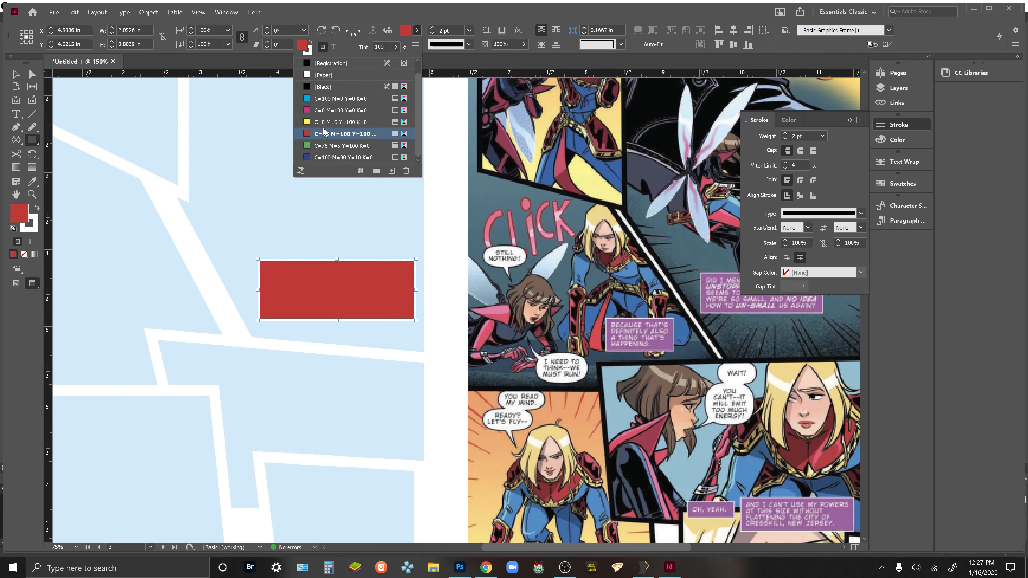
click(324, 145)
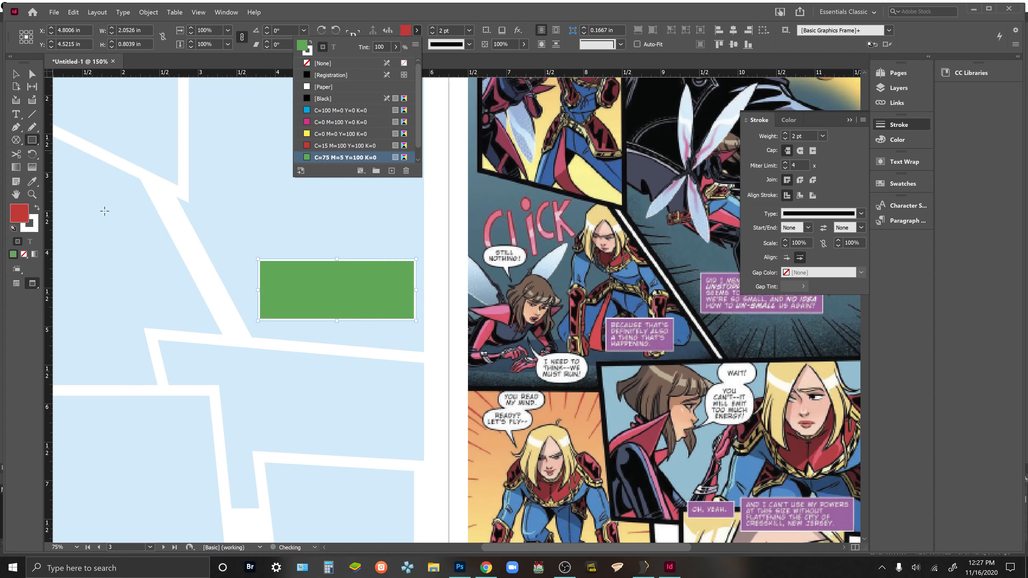
Fill the caption box with a custom medium blue chosen in the Color Picker
click(22, 218)
double_click(23, 218)
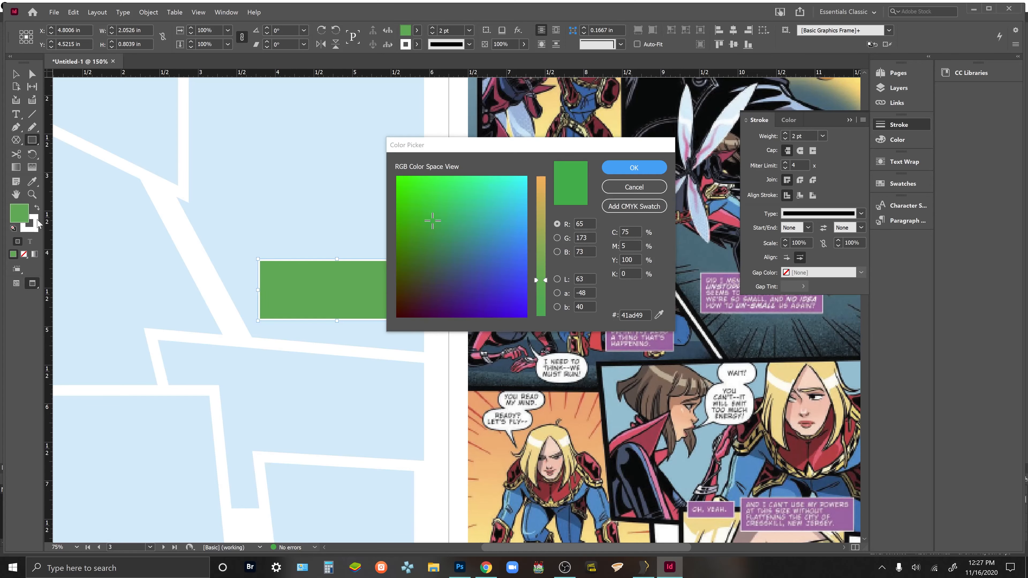
mouse_move(452, 234)
mouse_down()
mouse_move(495, 198)
mouse_move(484, 285)
mouse_move(518, 245)
mouse_up()
click(624, 168)
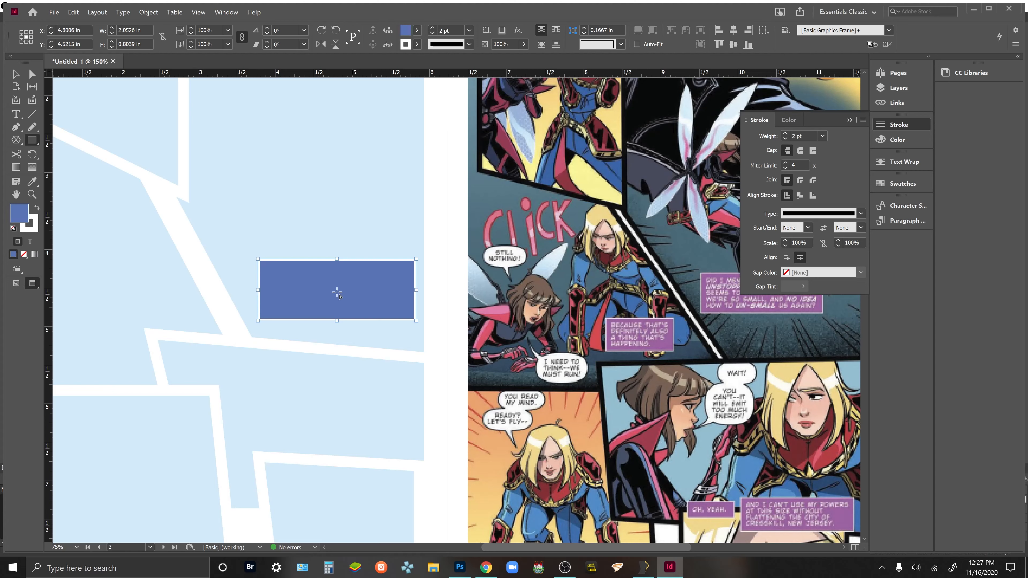
Add the blue caption box as a graphic to the Animation library in CC Libraries
click(16, 75)
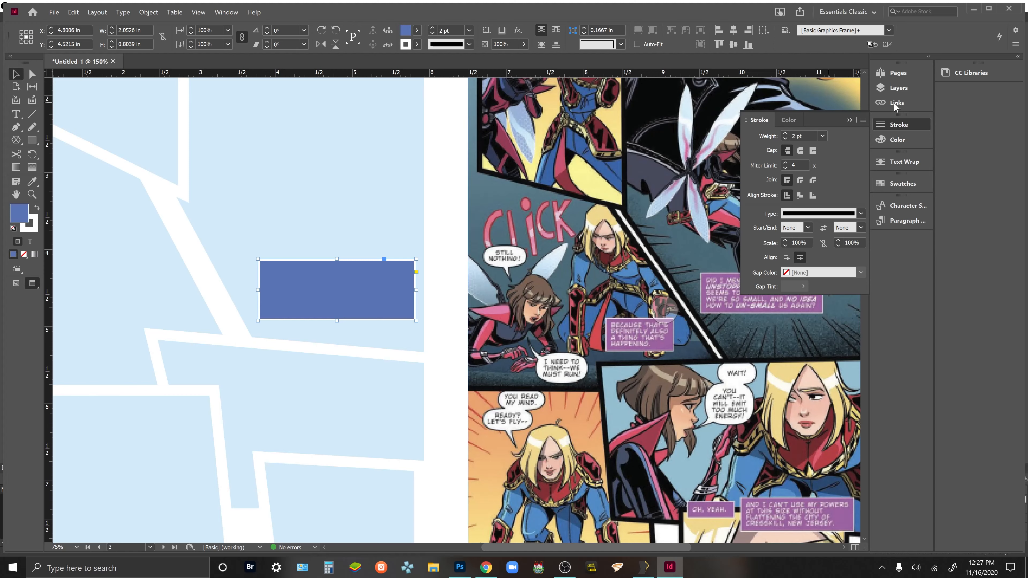
click(956, 75)
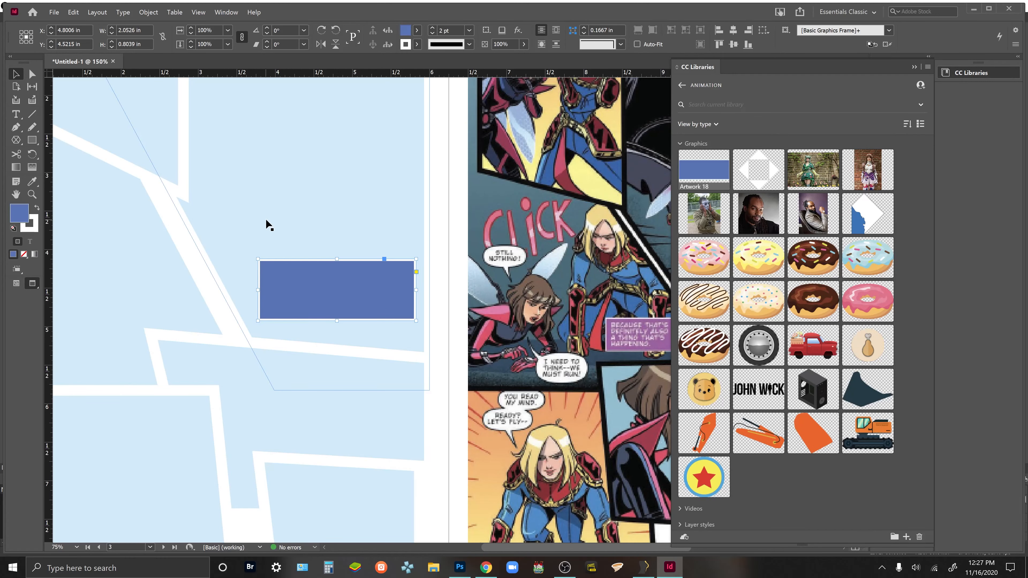
Place a copy of the library's caption box about 2.76 × 0.85 in above the original and delete it
drag(697, 169, 448, 217)
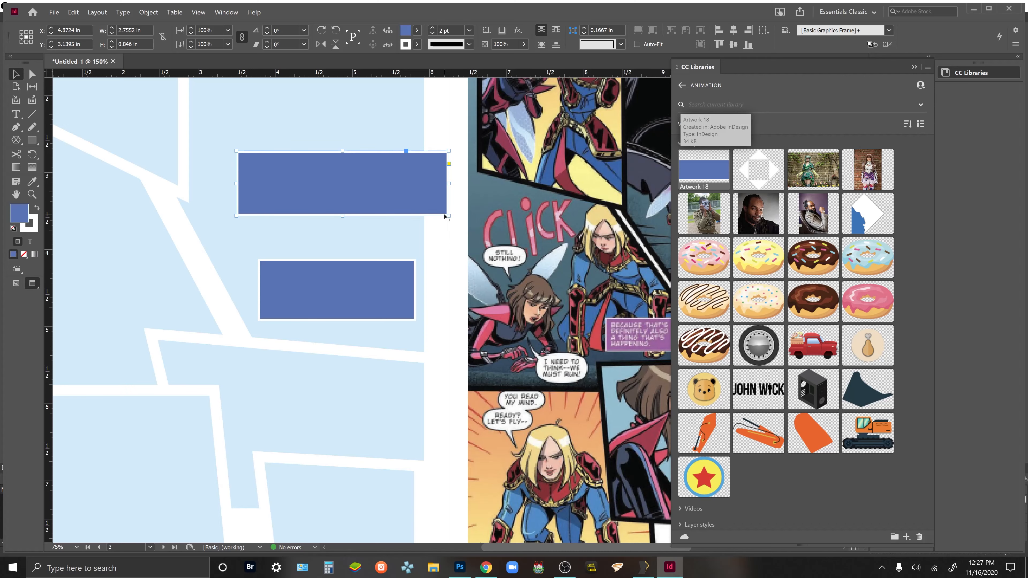
key(Delete)
click(952, 78)
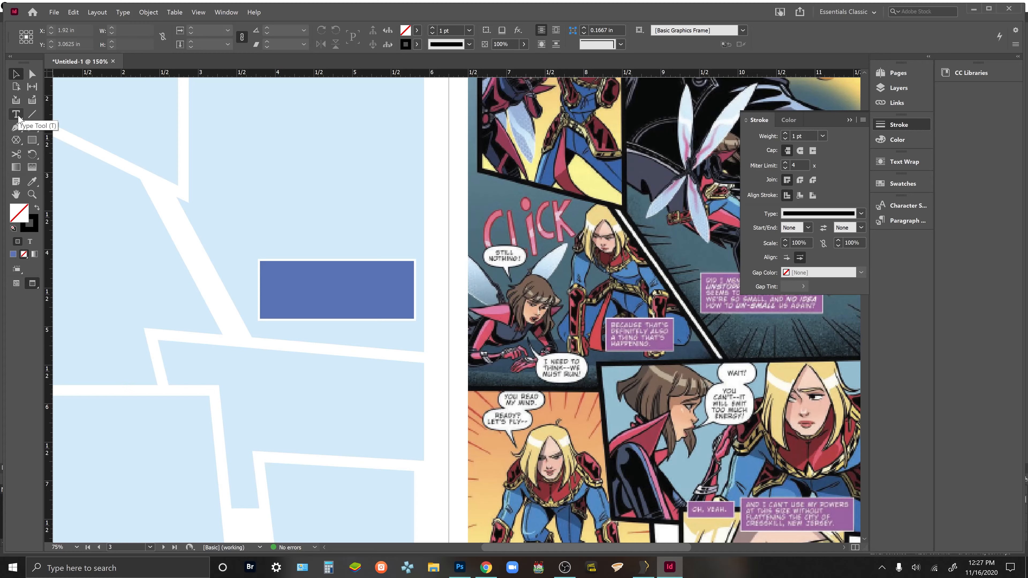
Try a line of placeholder text inside the blue caption box and undo it
click(271, 278)
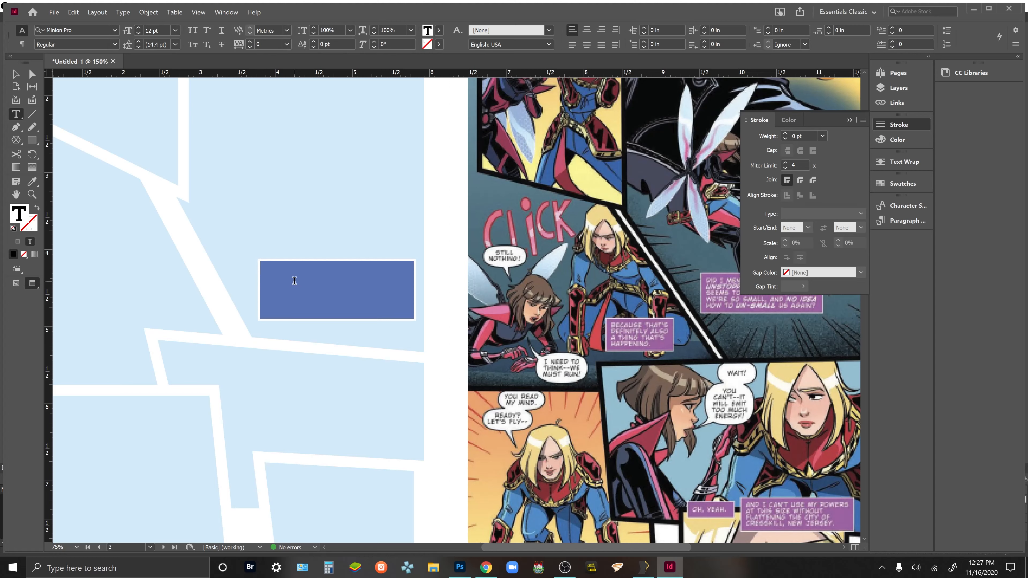
text(fdjkdjfkdfjkdfkjdfjkdkfdjk)
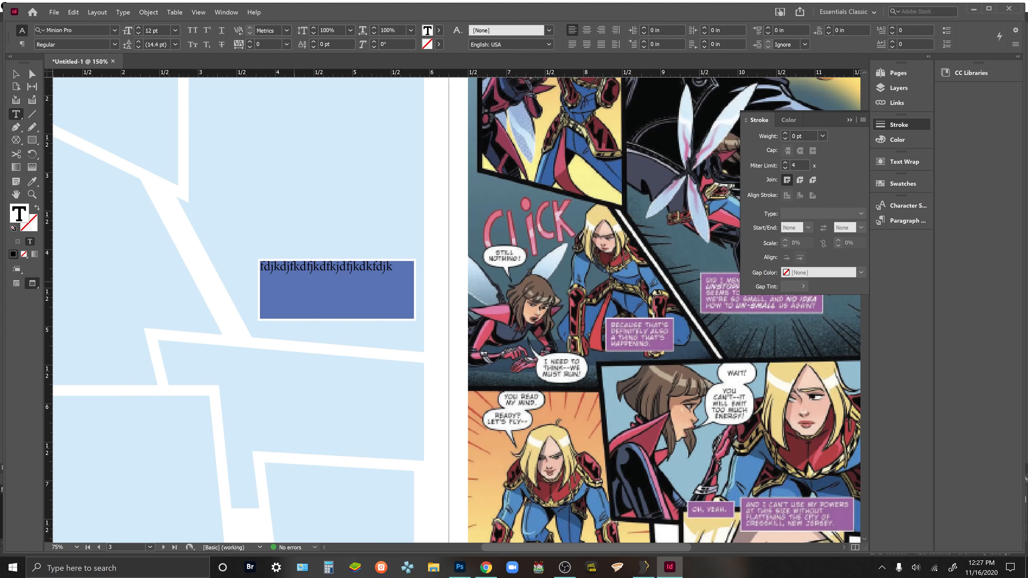
key(ctrl+z)
click(16, 74)
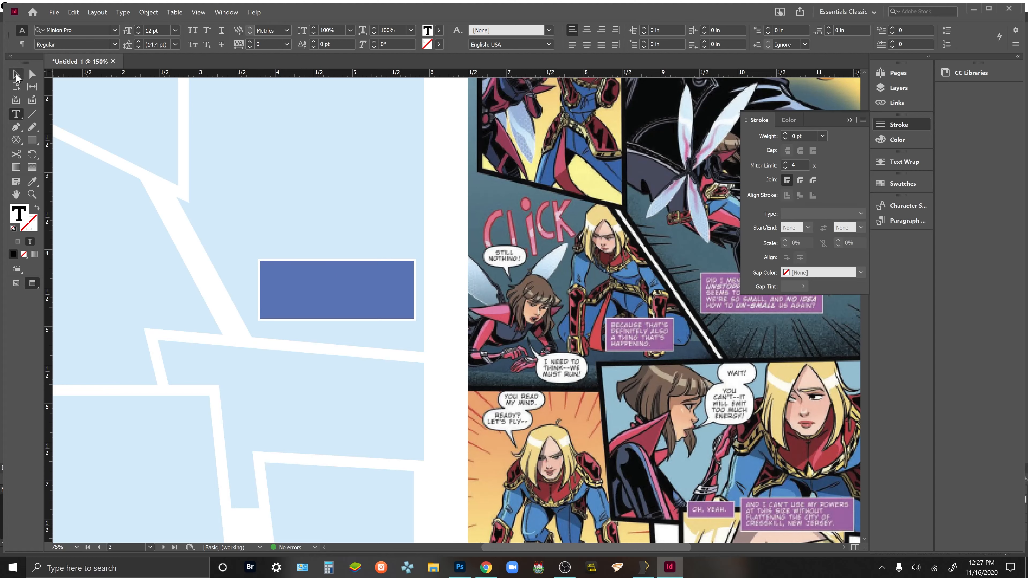
right_click(284, 275)
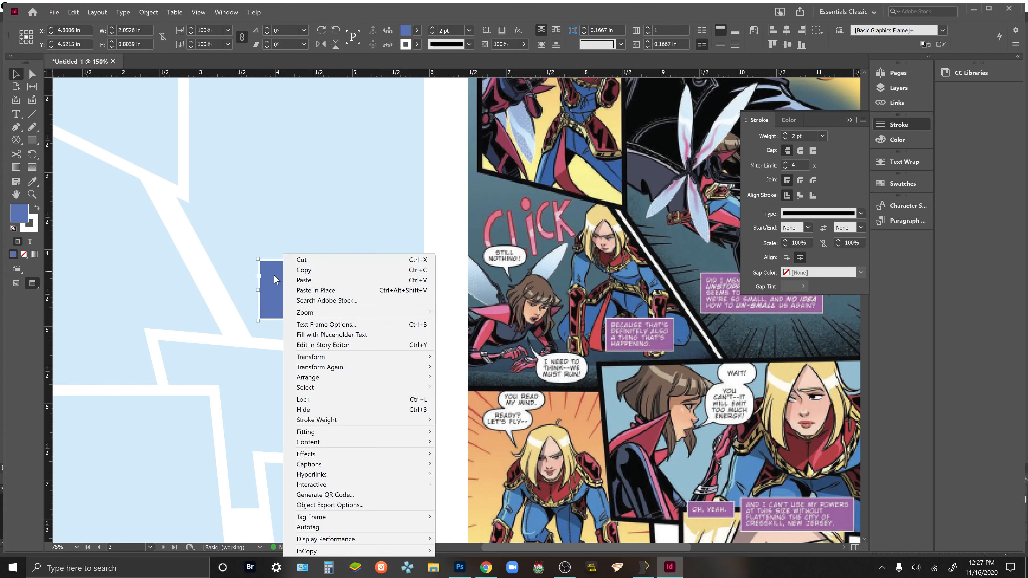
click(304, 328)
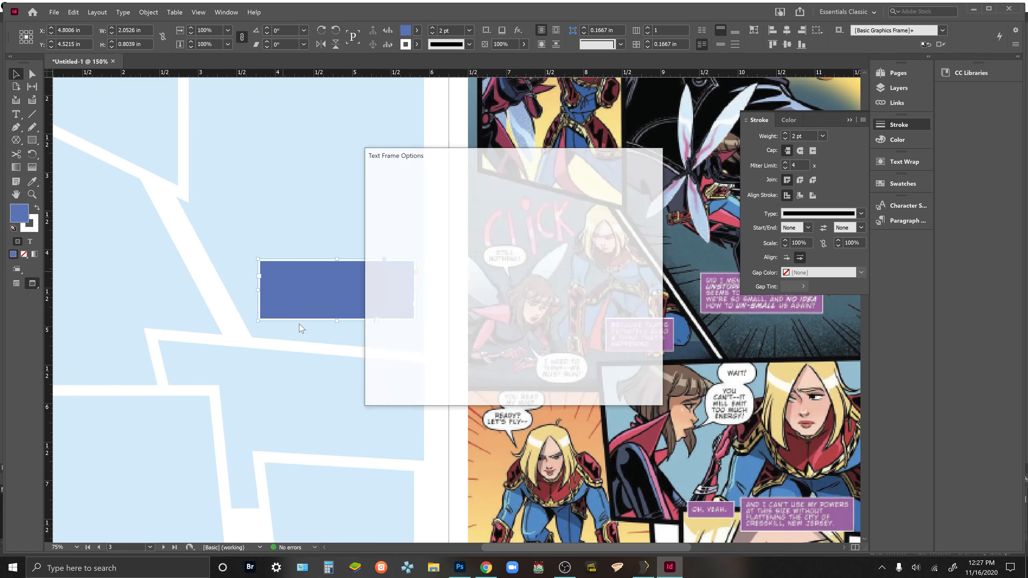
click(631, 392)
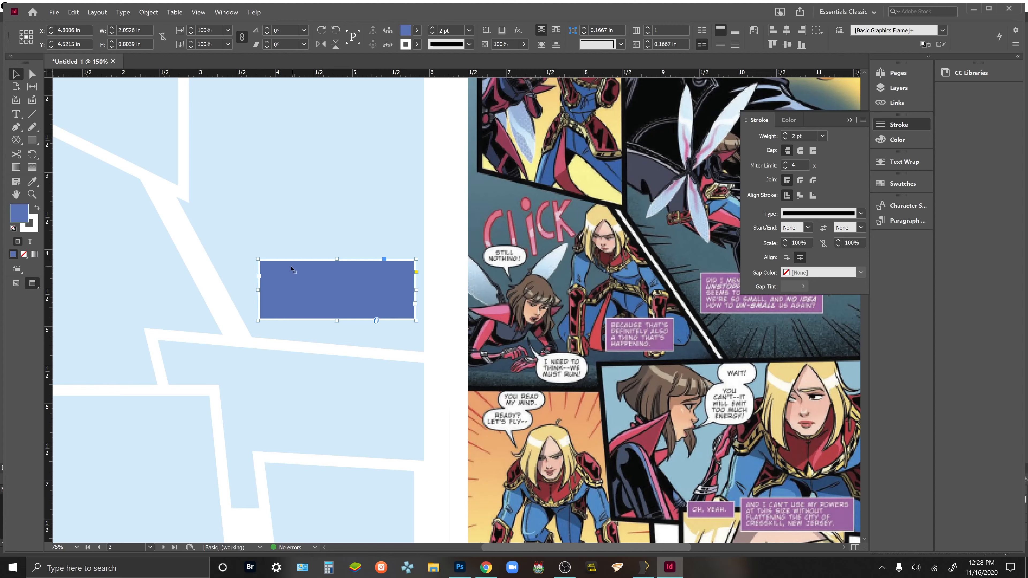
Enter "Test Text" in the blue caption box and colour the text white with the Color Picker
double_click(283, 272)
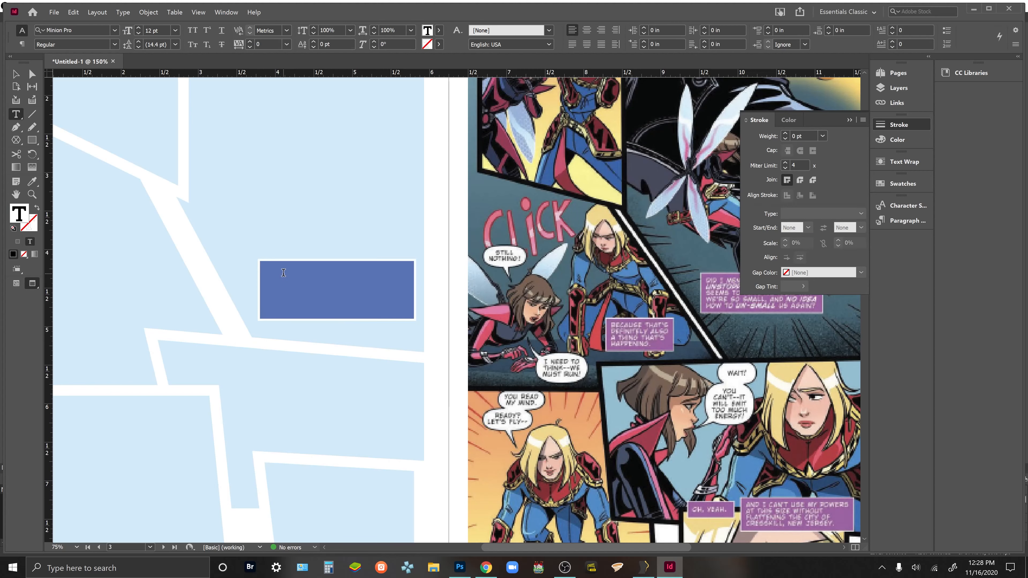
text(Test Text)
key(ctrl+a)
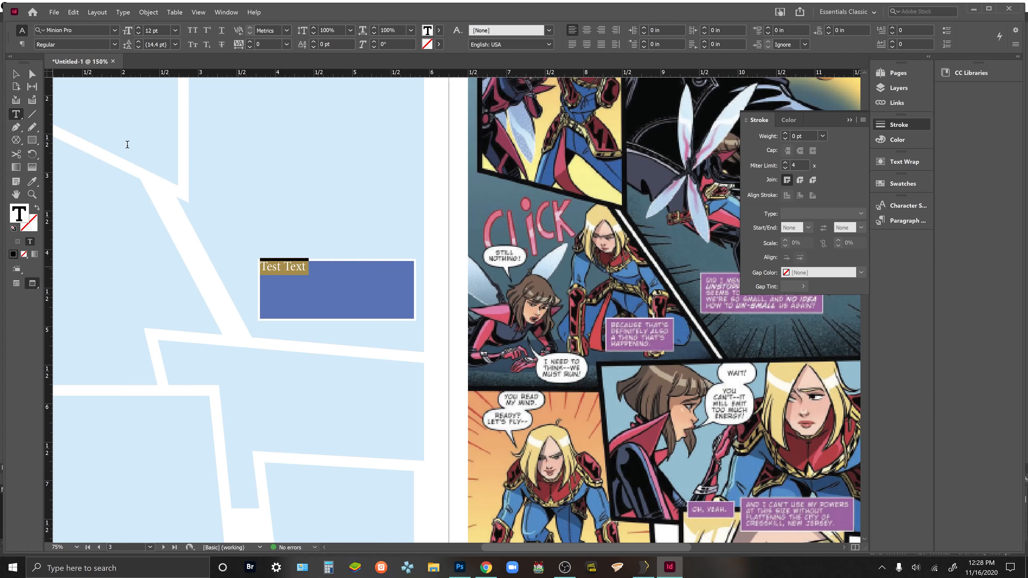
double_click(17, 213)
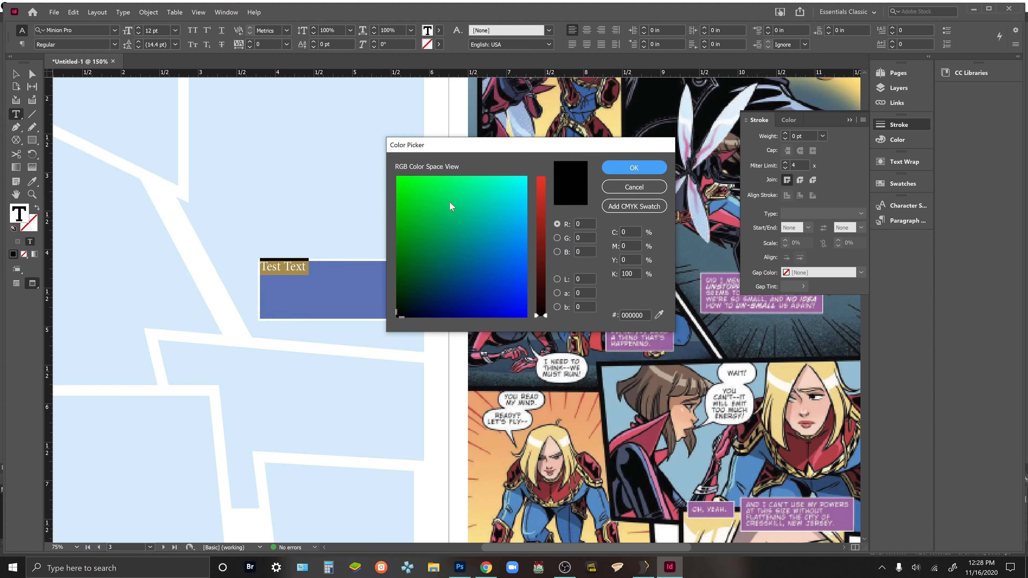
drag(452, 205, 539, 164)
click(627, 168)
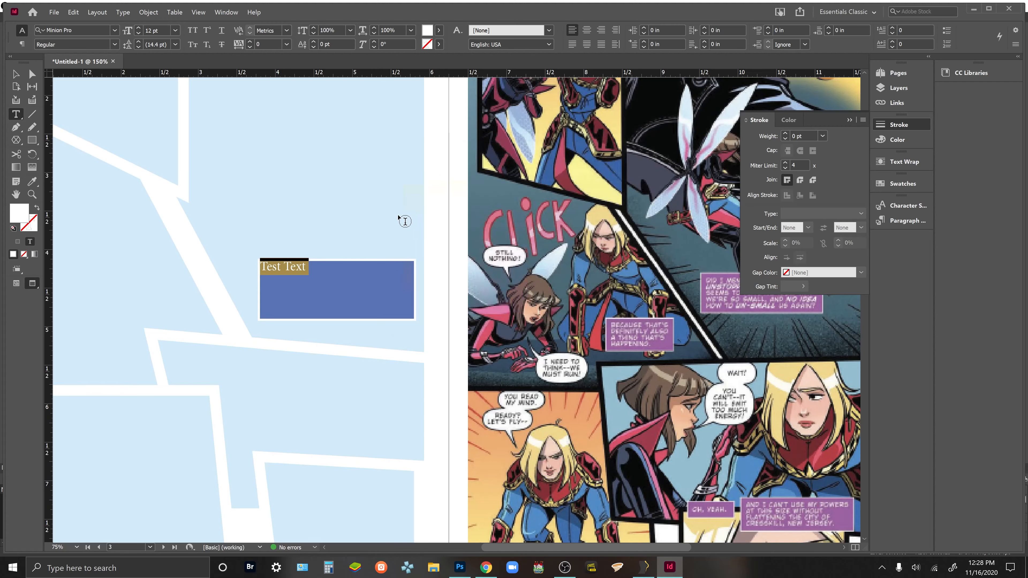
click(333, 266)
Set the caption box's inset spacing to 0.0625 in on all sides in Text Frame Options, with the preview on
click(16, 73)
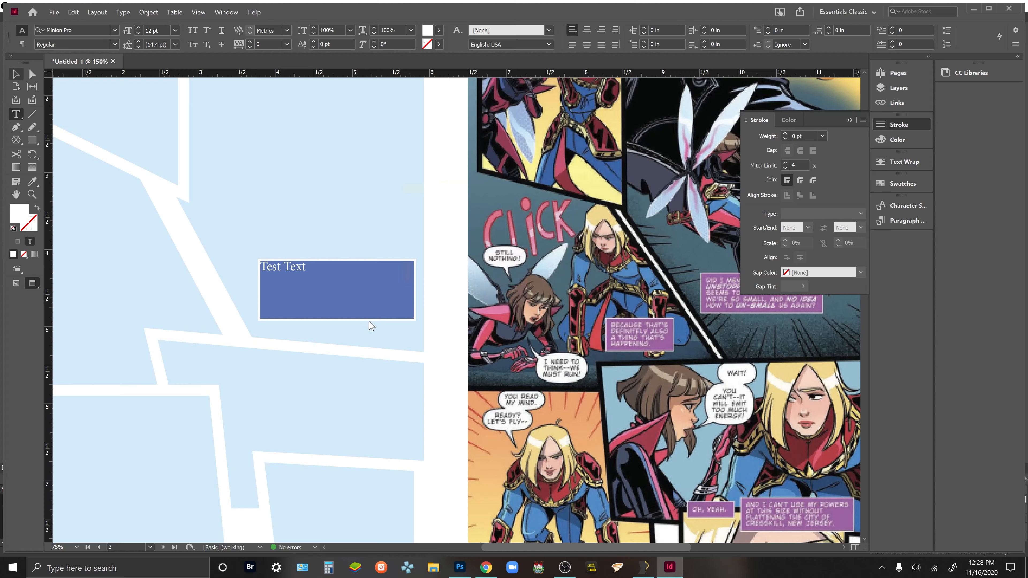
click(357, 291)
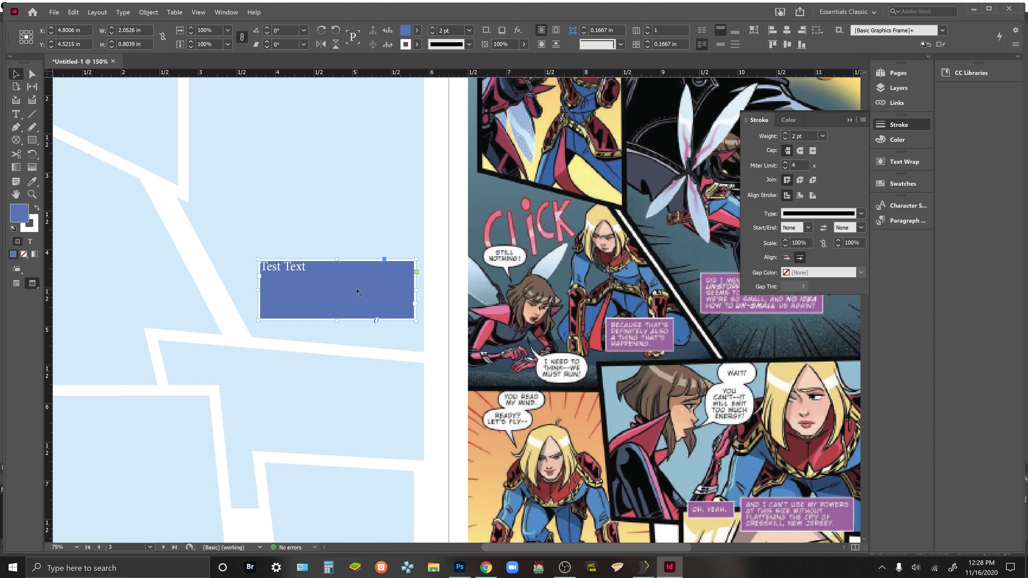
right_click(357, 290)
click(421, 339)
drag(486, 152, 575, 135)
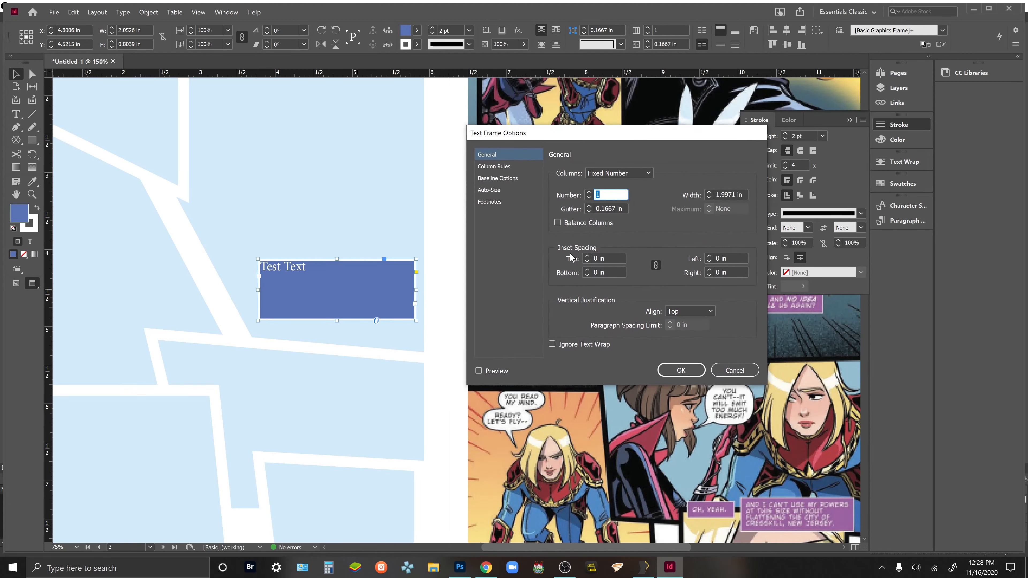
click(587, 256)
click(587, 256)
click(504, 371)
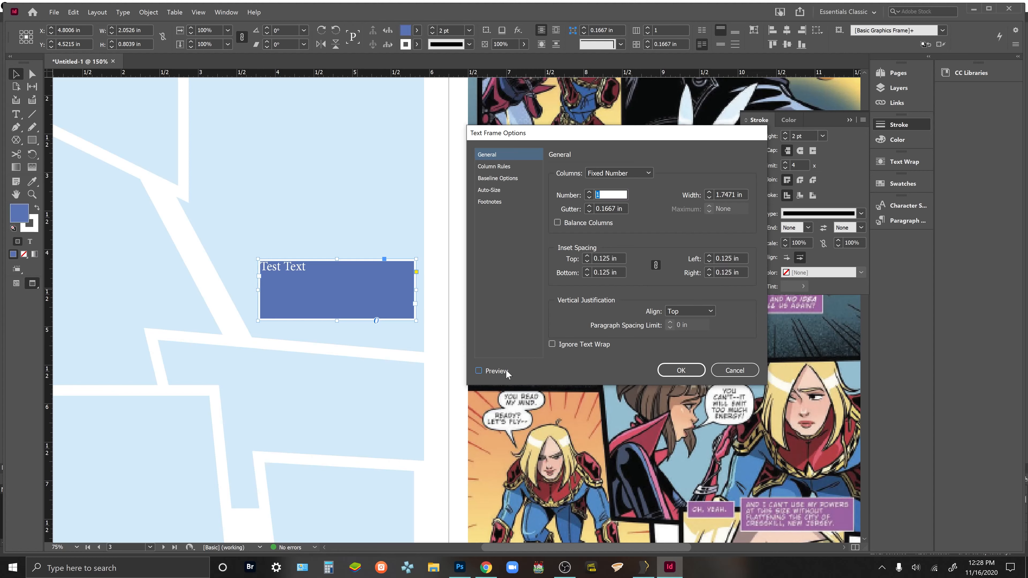
click(587, 262)
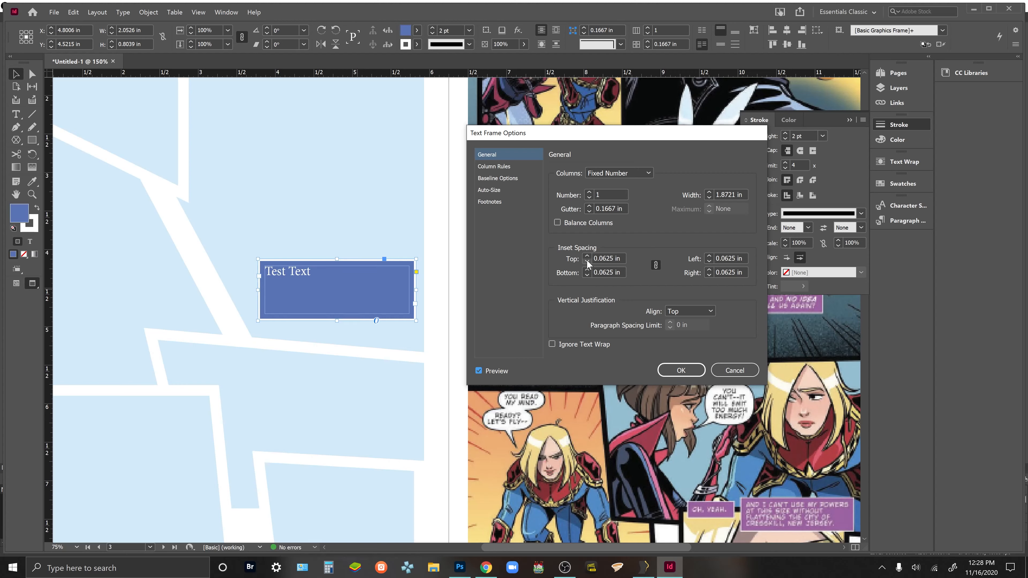
click(586, 256)
click(585, 261)
click(585, 262)
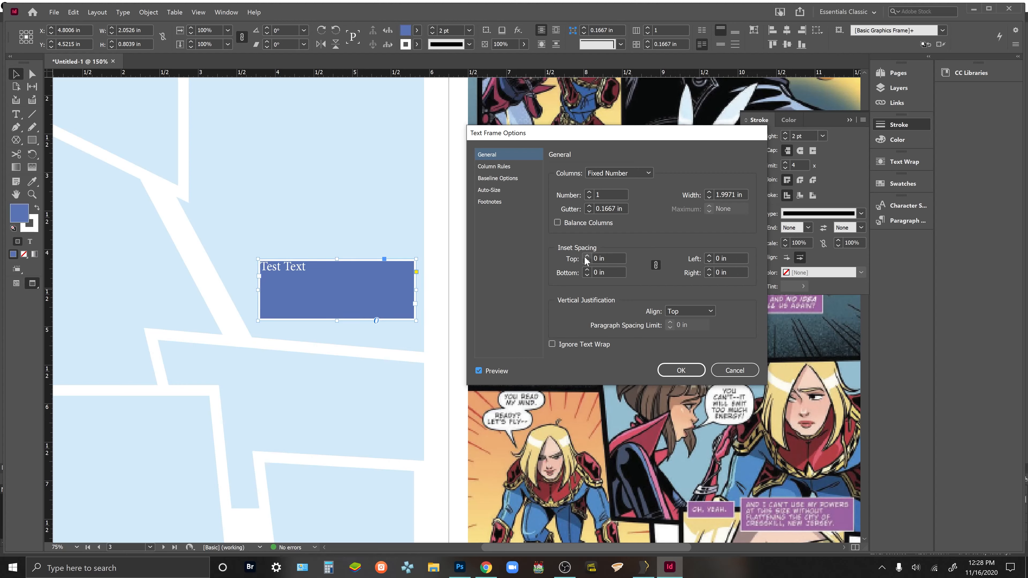
click(586, 257)
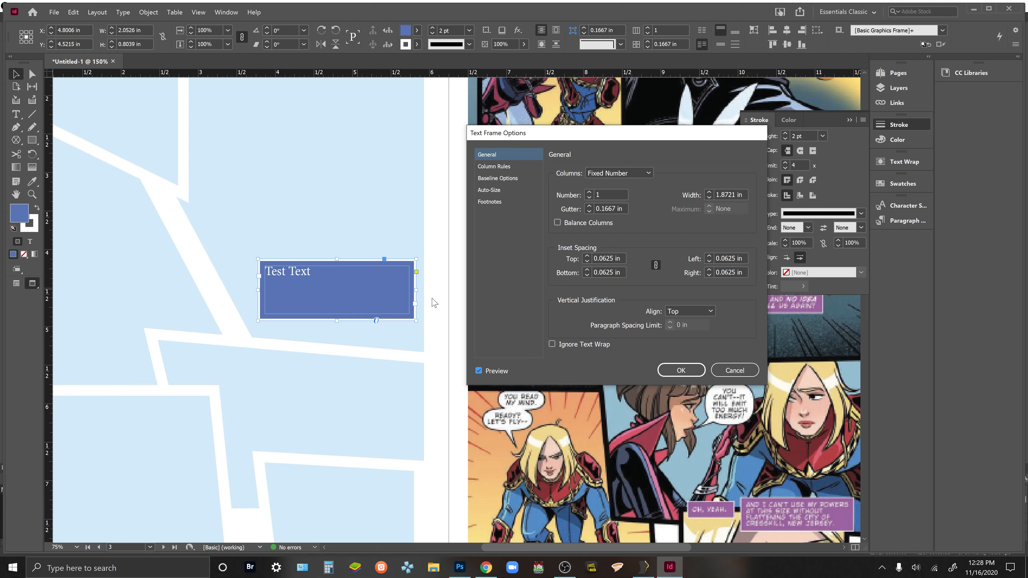
click(681, 370)
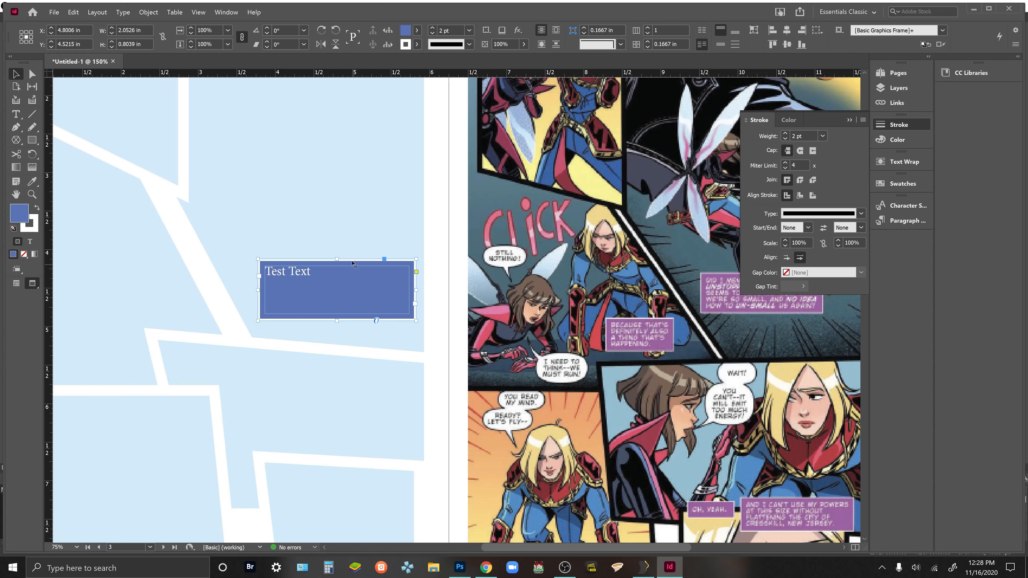
Move the blue caption box down to about X 4.81 in, Y 4.82 in, near the panel's lower edge
click(349, 247)
click(333, 290)
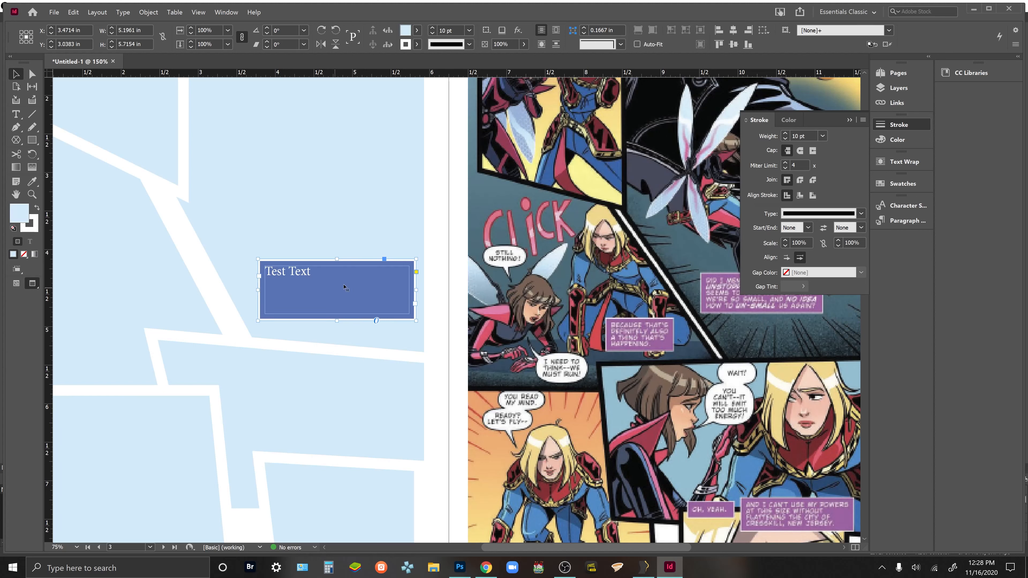
drag(343, 289, 331, 315)
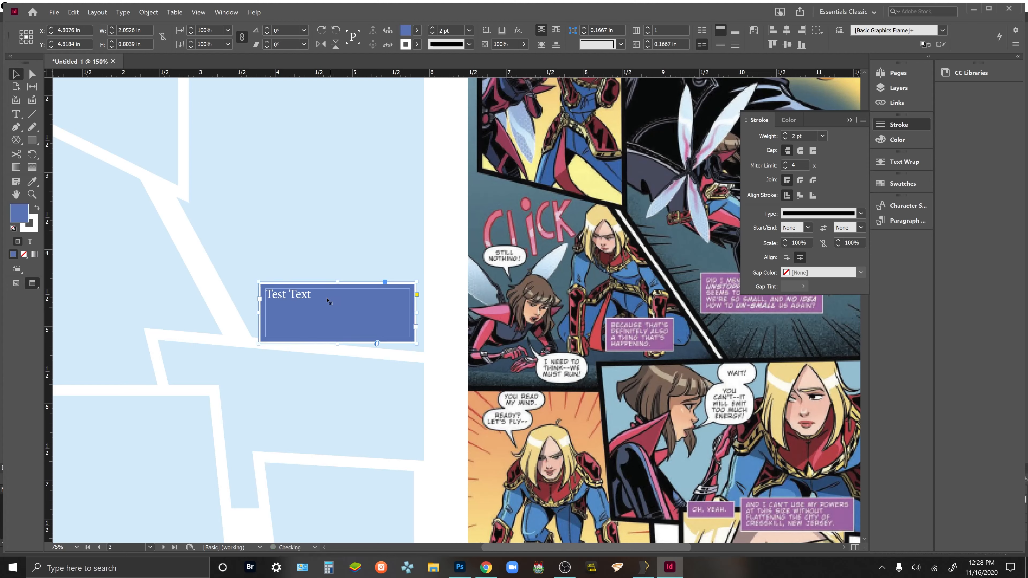
Draw a rectangle about 2.94 × 1.07 in above the caption box and copy the caption box's fill and stroke to it with the Eyedropper
click(32, 140)
mouse_move(204, 131)
mouse_down()
mouse_move(291, 191)
mouse_move(379, 223)
mouse_move(435, 203)
mouse_up()
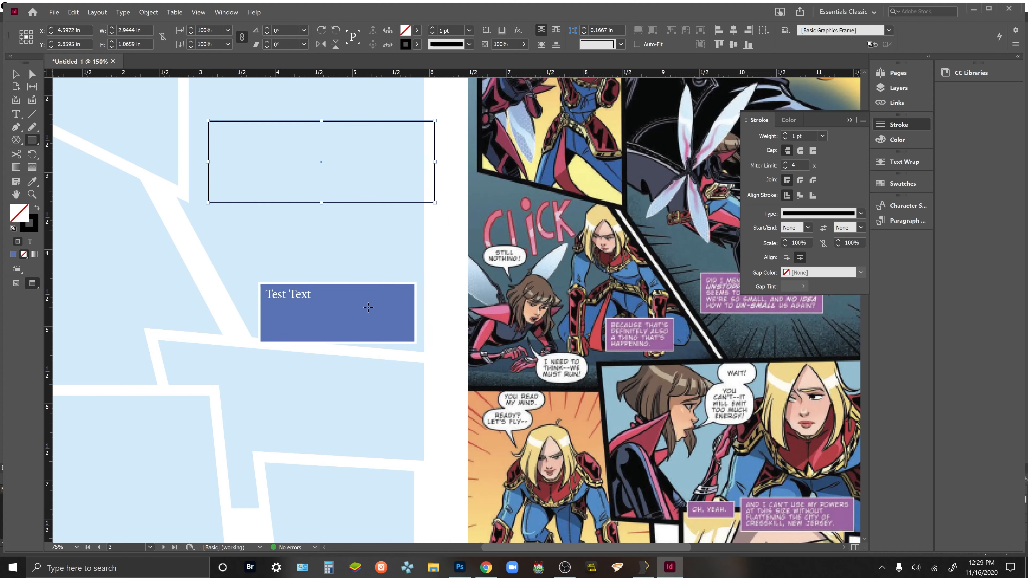
key(i)
click(370, 326)
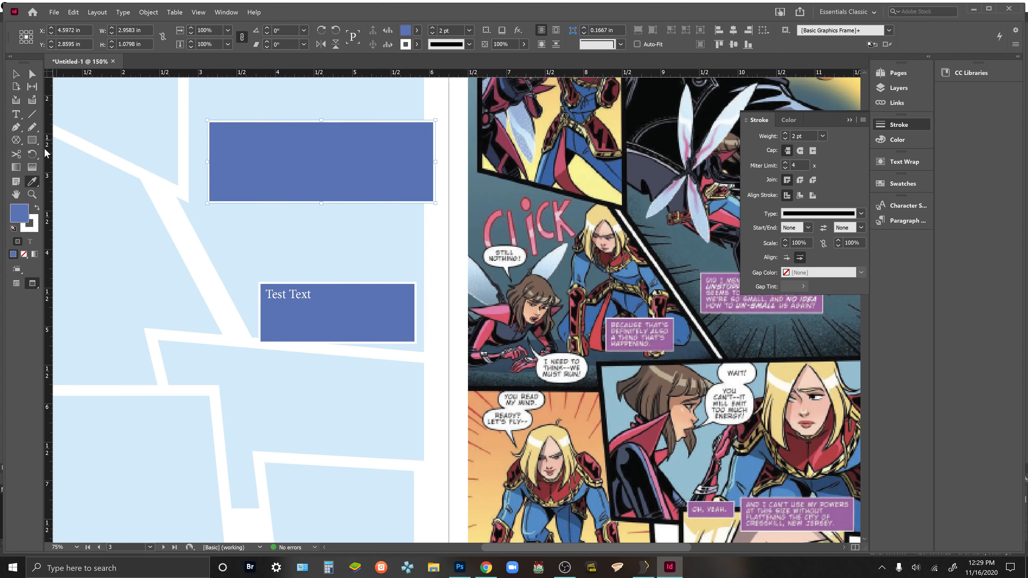
Add a separate text frame about 2.59 × 0.72 in over the new rectangle reading "Test Text" and colour the text Paper
click(19, 117)
click(223, 137)
drag(223, 137, 423, 193)
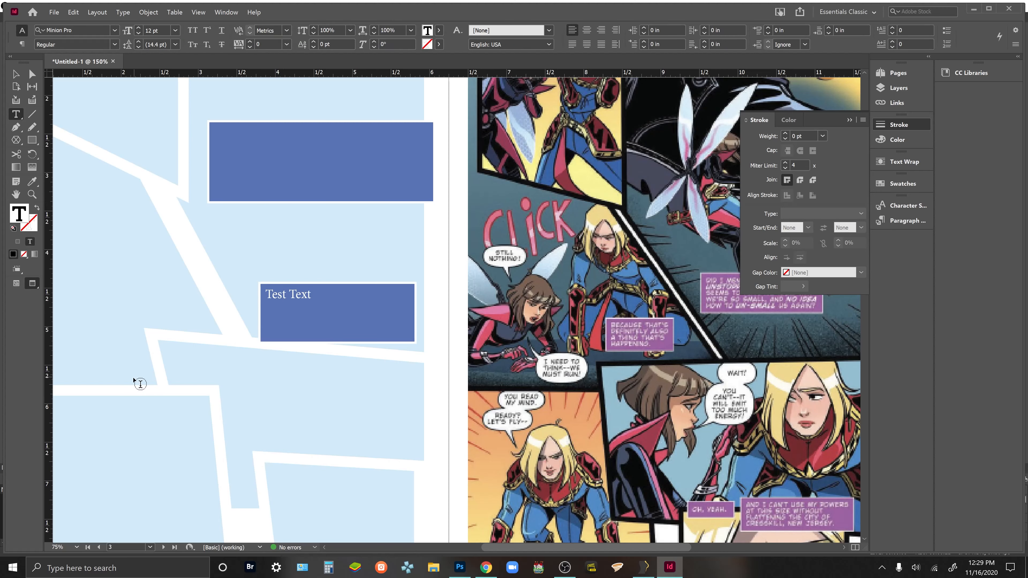
text(Test Text)
key(ctrl+a)
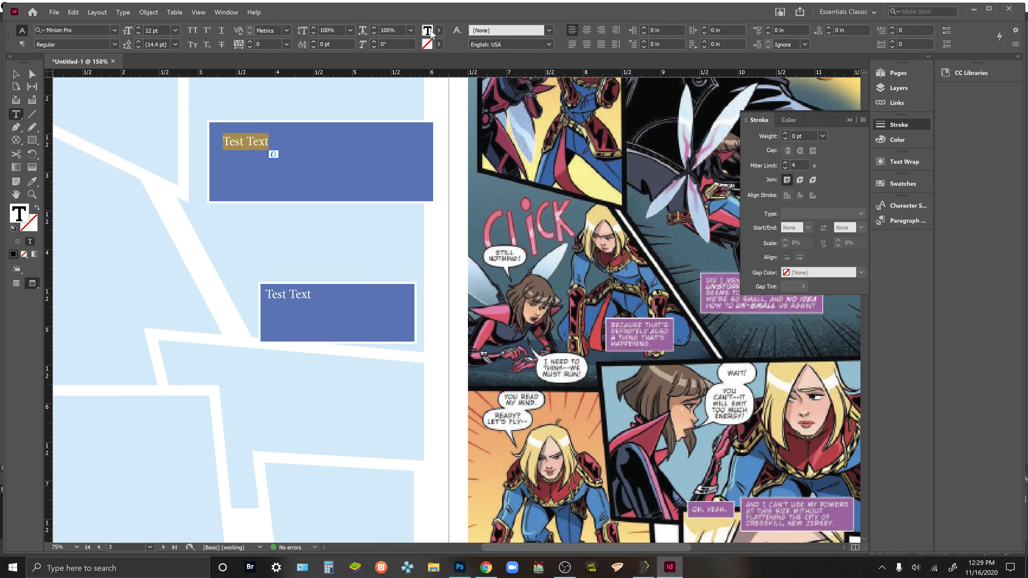
click(439, 31)
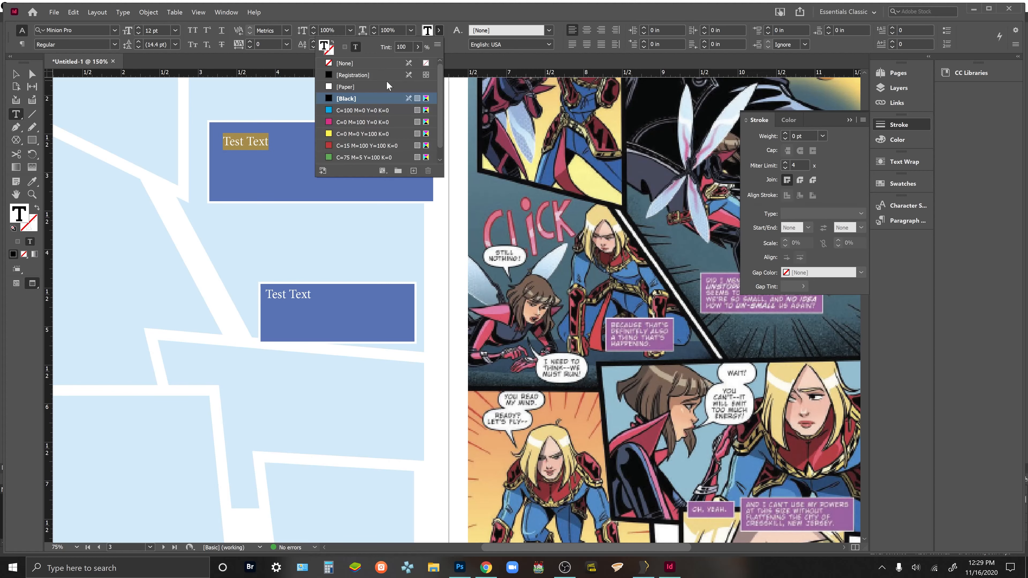
click(371, 86)
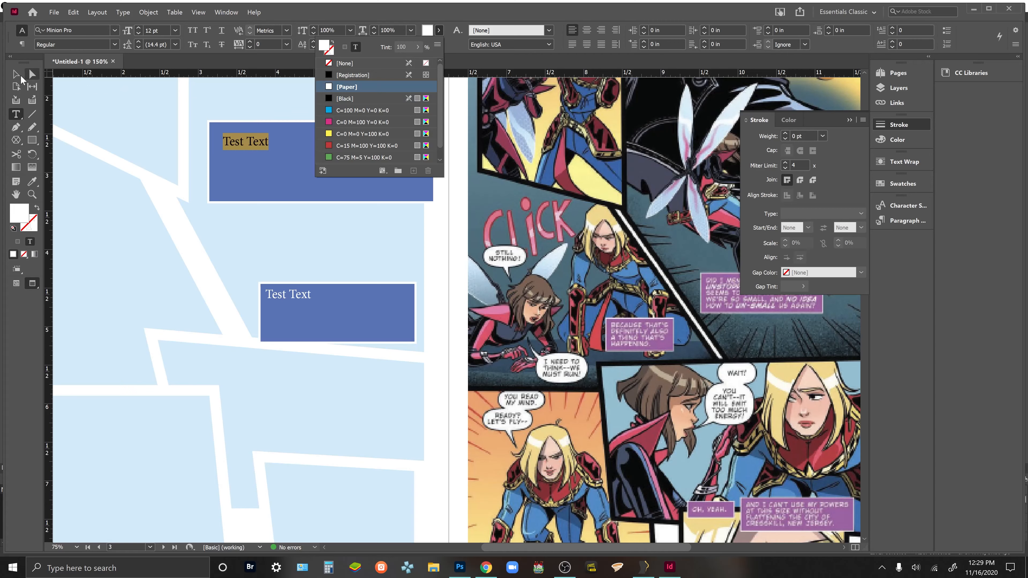
Shrink the separate text frame to about 2.21 × 0.26 in and move it to the upper part of its blue rectangle
click(21, 77)
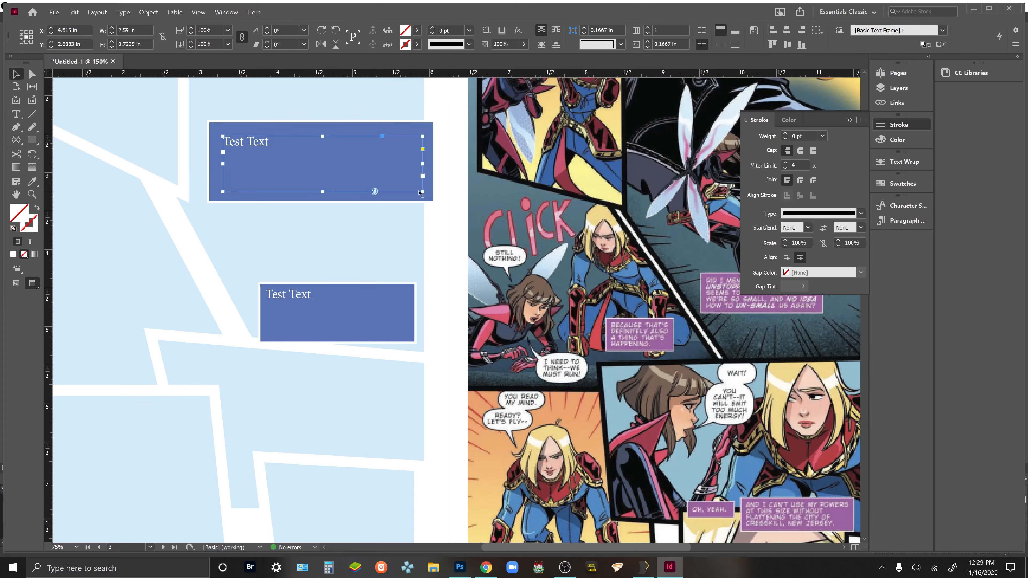
drag(422, 193, 392, 156)
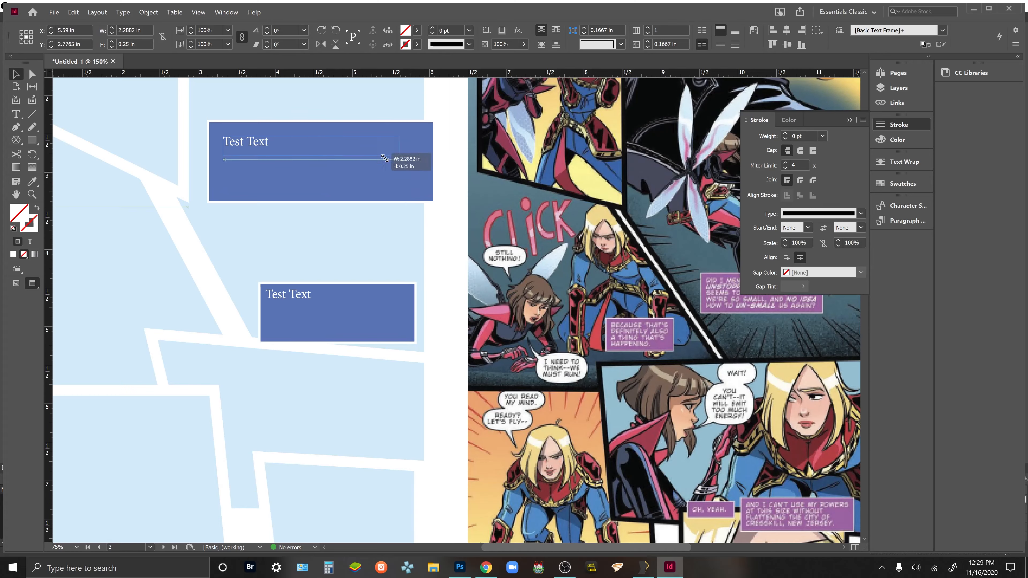
mouse_move(243, 155)
mouse_down()
mouse_move(278, 167)
mouse_move(266, 170)
mouse_move(262, 143)
mouse_move(249, 147)
mouse_up()
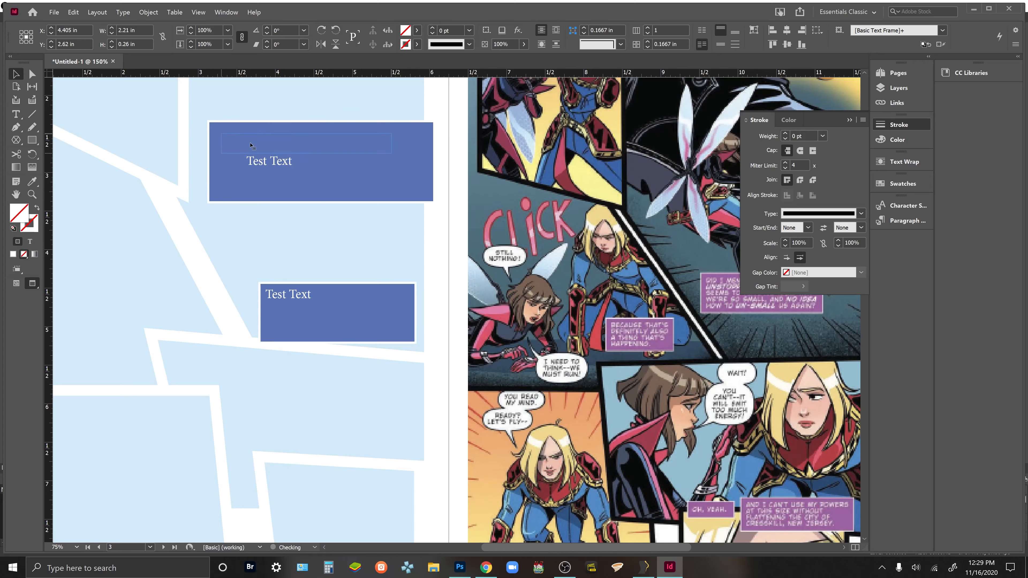
Delete the upper blue rectangle together with its separate text frame
click(278, 178)
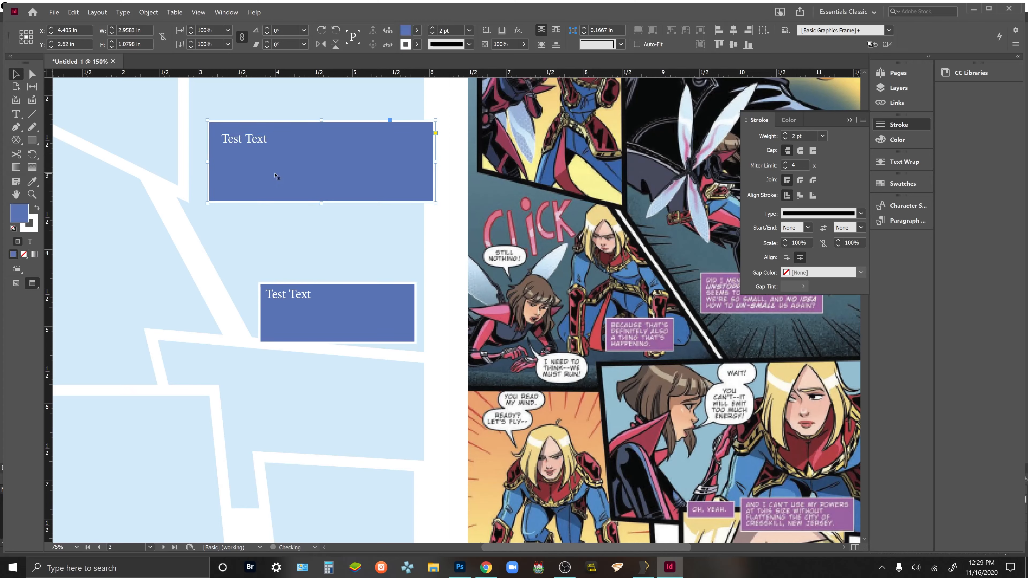
key(Delete)
key(Delete)
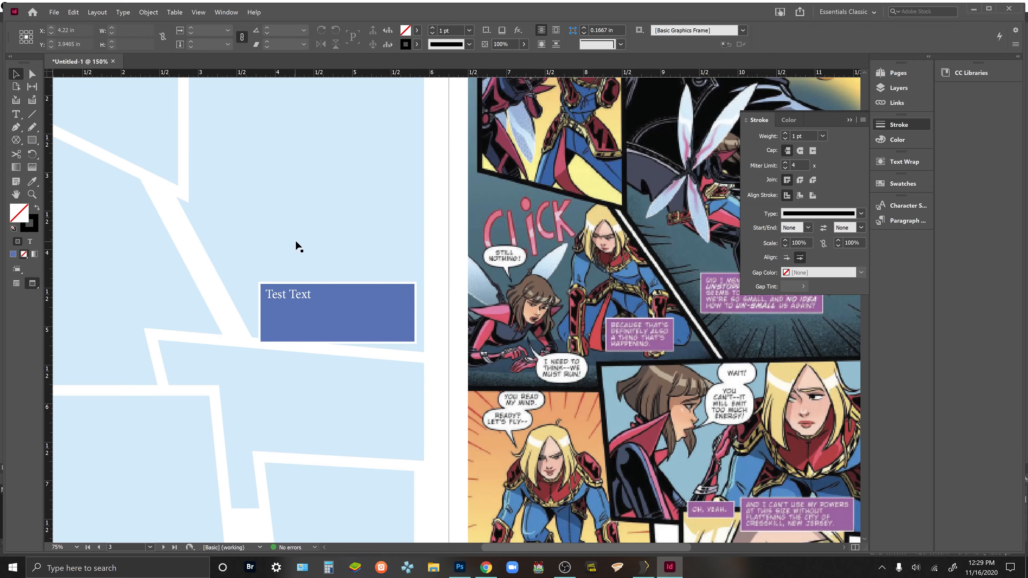
Draw an ellipse about 1.40 × 0.89 in in the panel to the left of the caption box
drag(303, 298, 379, 197)
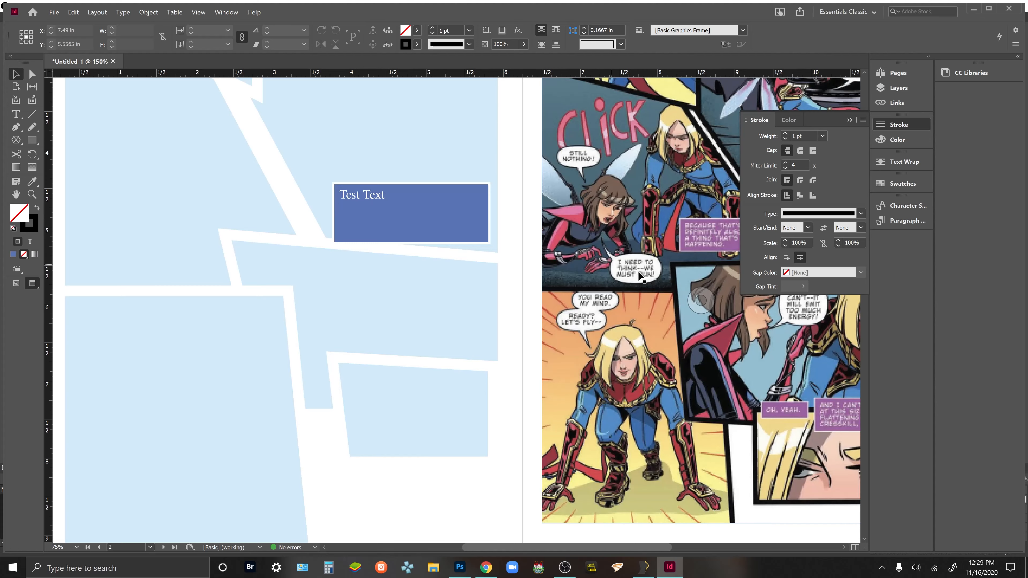
drag(346, 172, 424, 202)
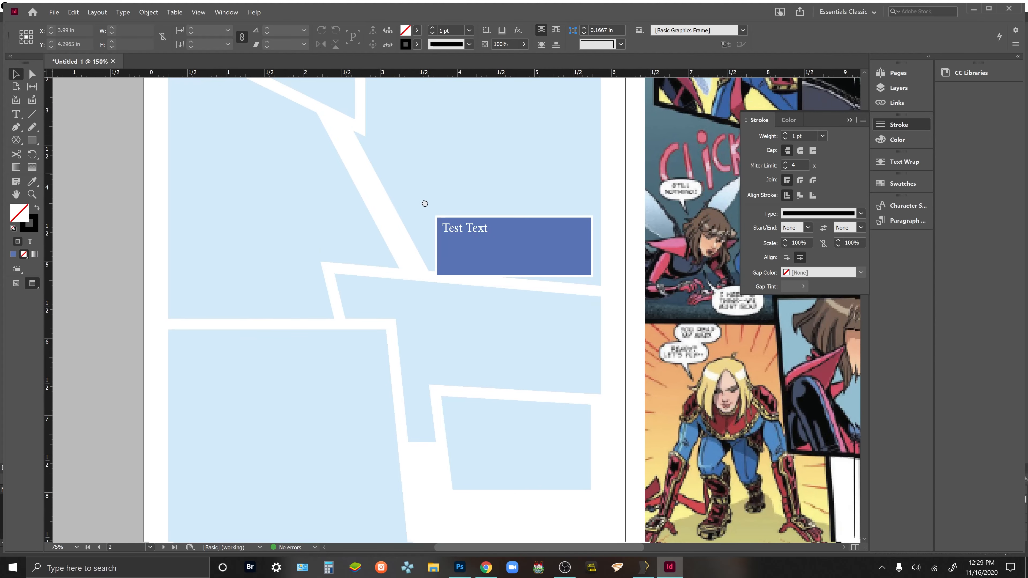
click(32, 140)
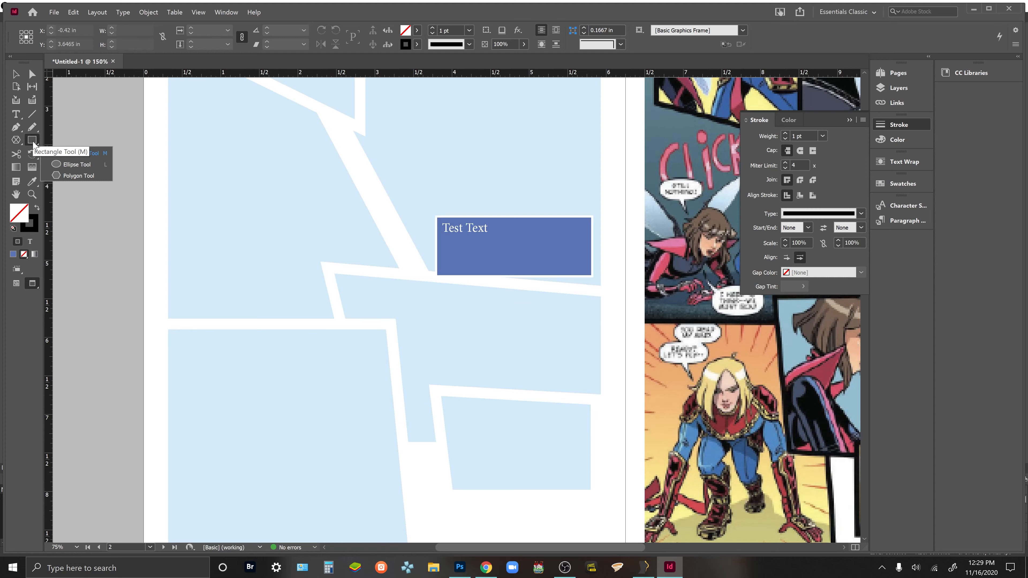
click(83, 167)
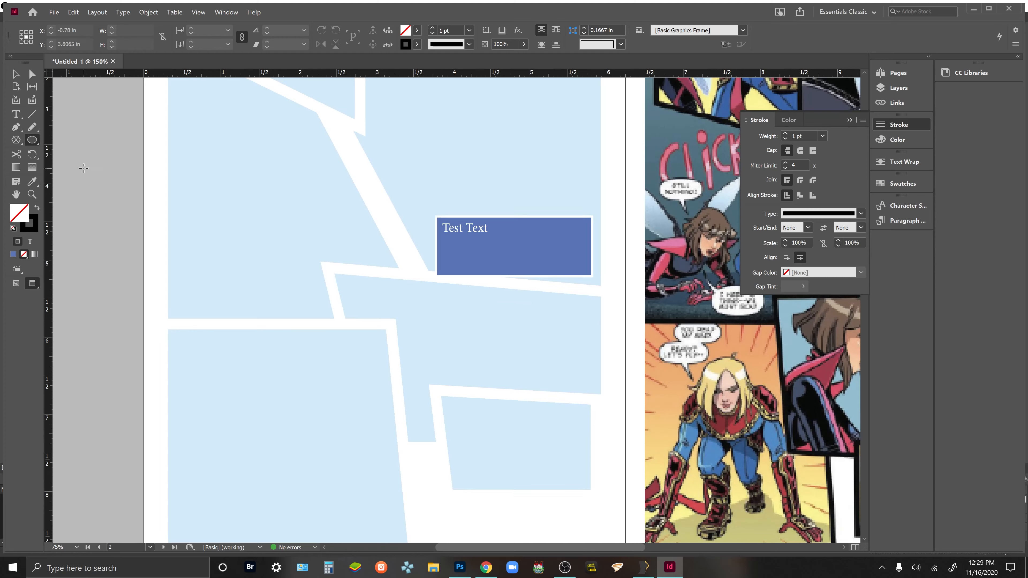
drag(207, 178, 315, 246)
drag(315, 247, 316, 246)
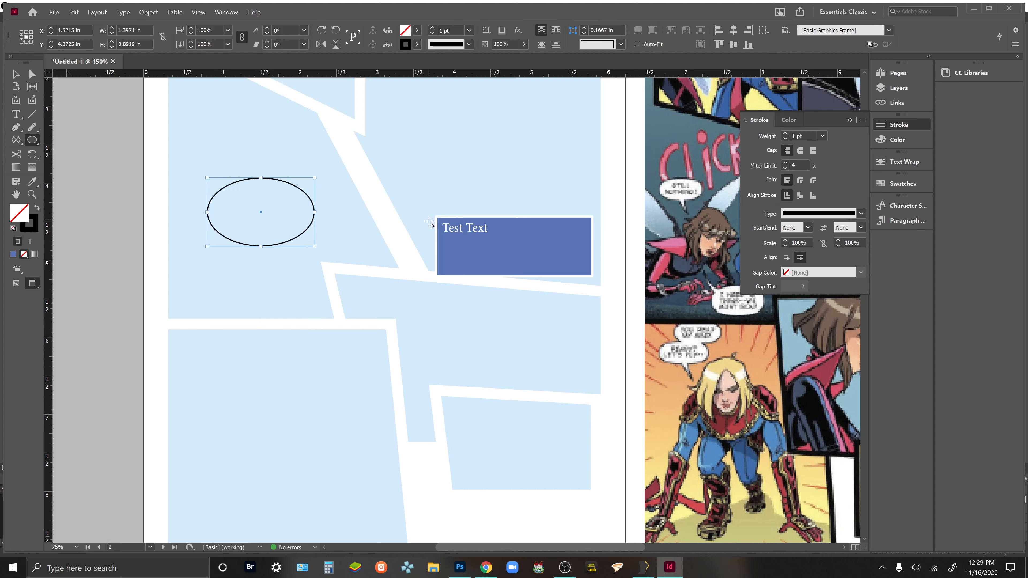
Fill the ellipse with white (ffffff), narrow it to about 1.09 in wide and shift it slightly up and right
double_click(15, 216)
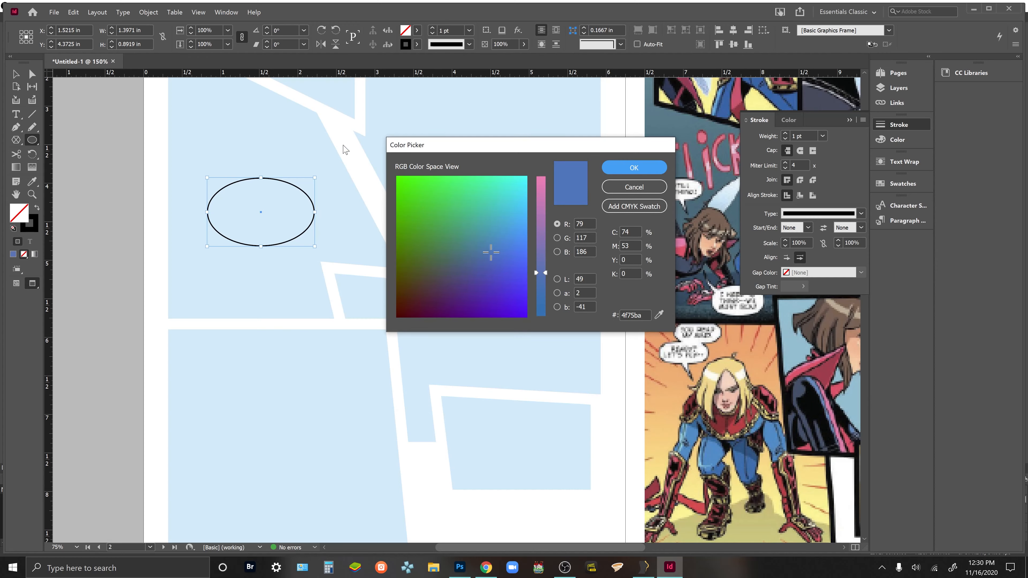
drag(507, 190, 540, 172)
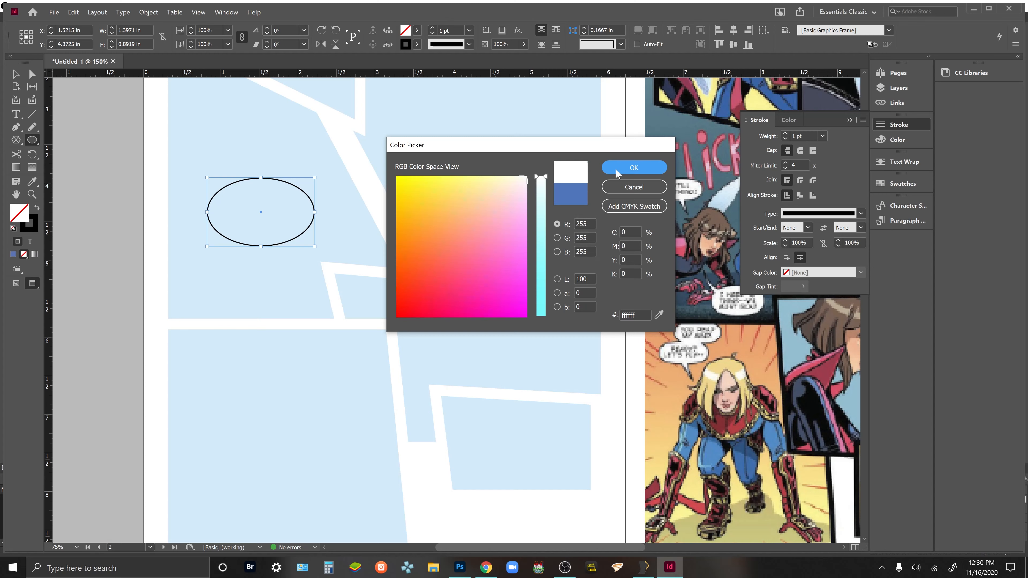
click(633, 167)
key(v)
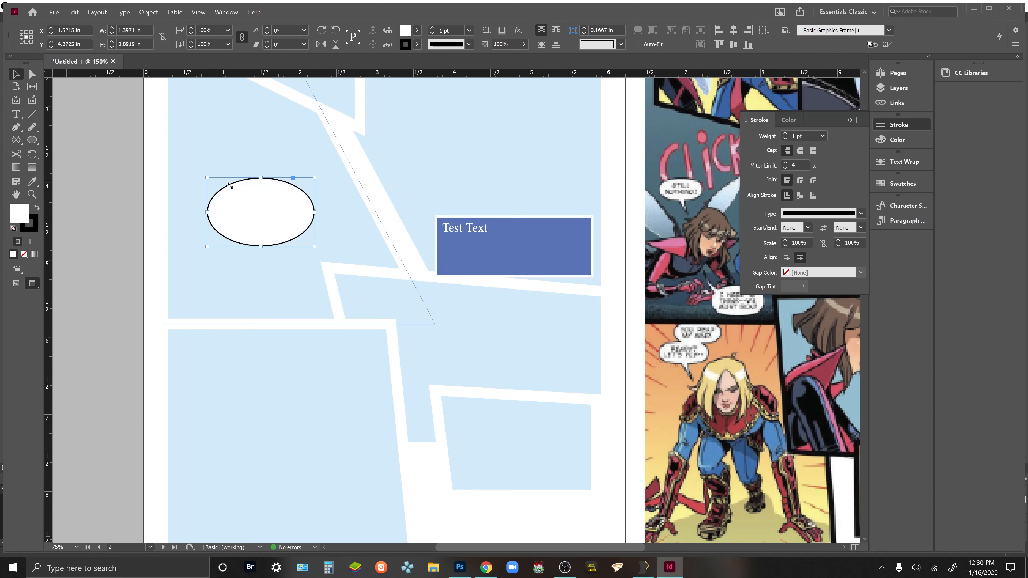
mouse_move(314, 210)
mouse_down()
mouse_move(291, 212)
mouse_move(313, 209)
mouse_up()
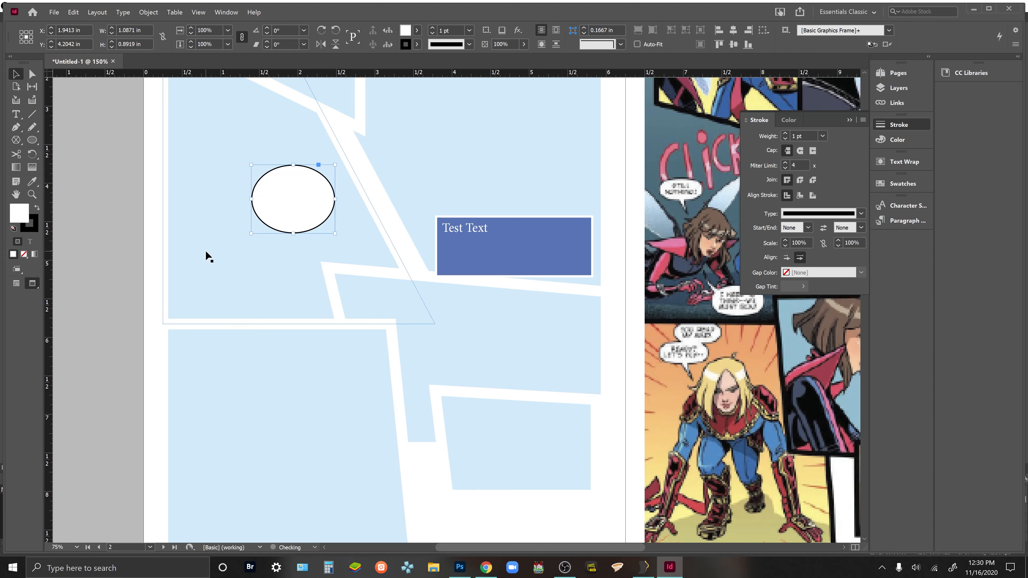
Draw a closed triangular tail about 0.25 × 0.45 in with the Pen tool on the ellipse's lower-left edge and fill it with Paper
key(p)
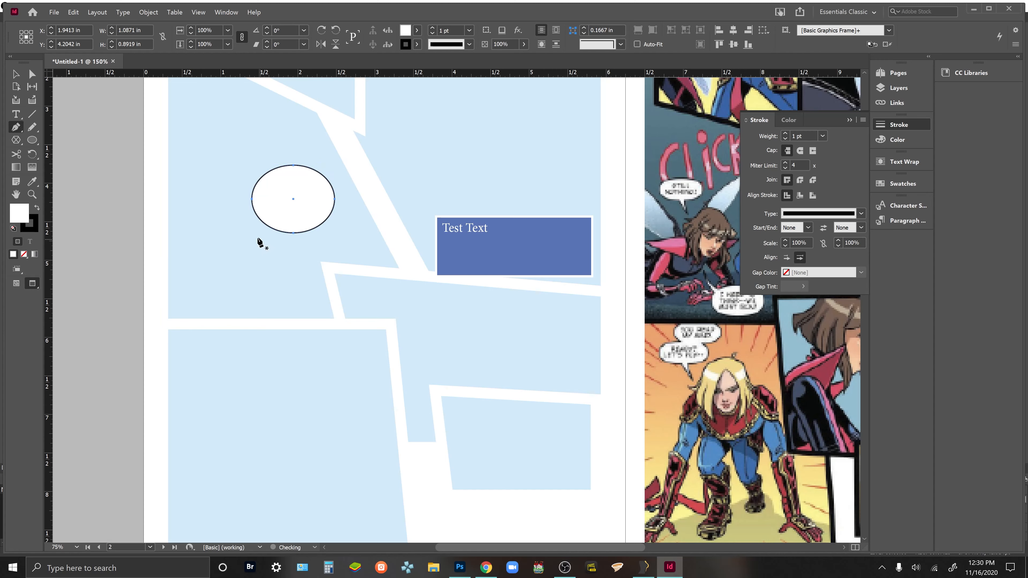
click(284, 252)
click(266, 219)
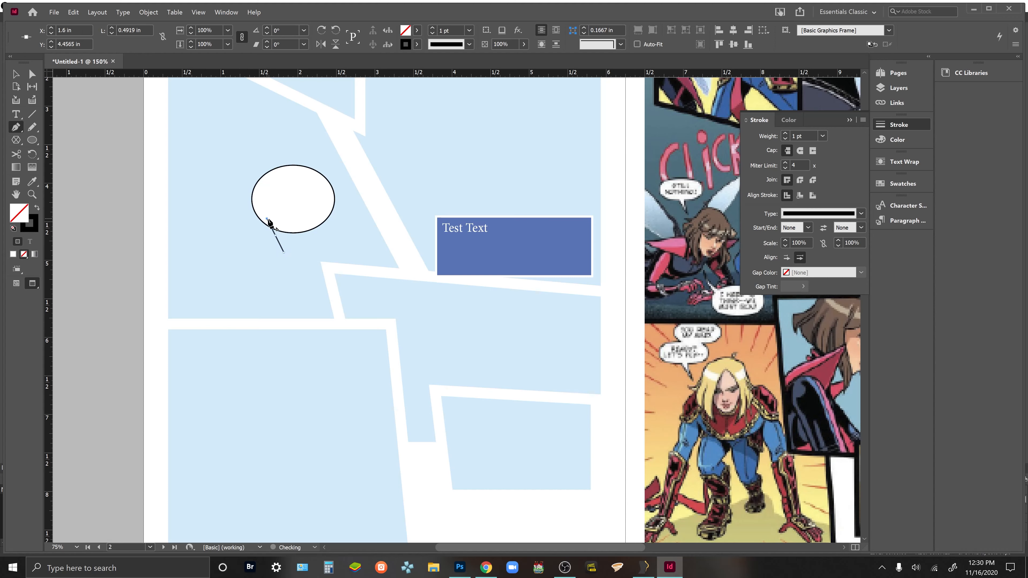
click(284, 222)
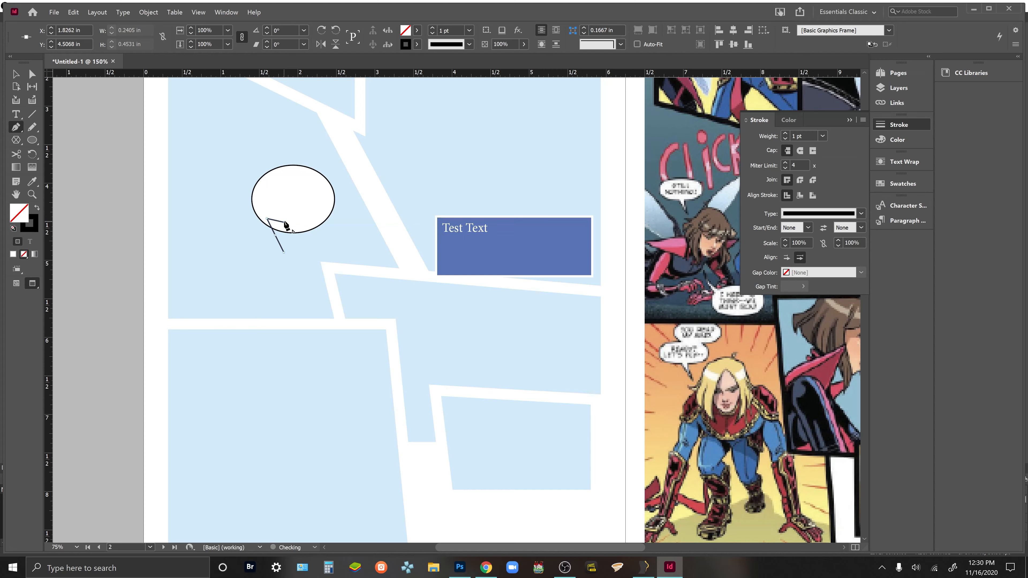
click(283, 253)
click(416, 31)
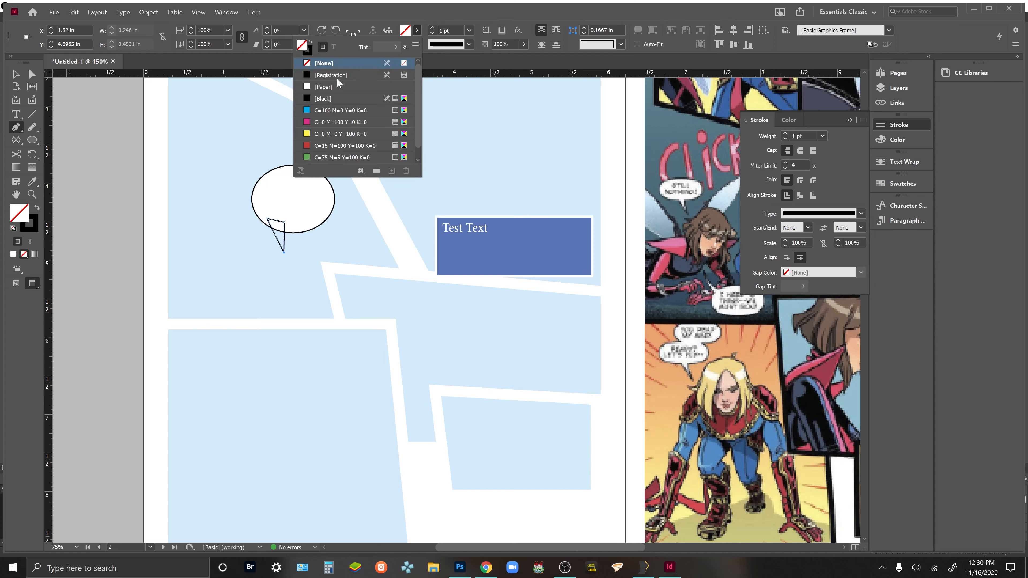
click(16, 73)
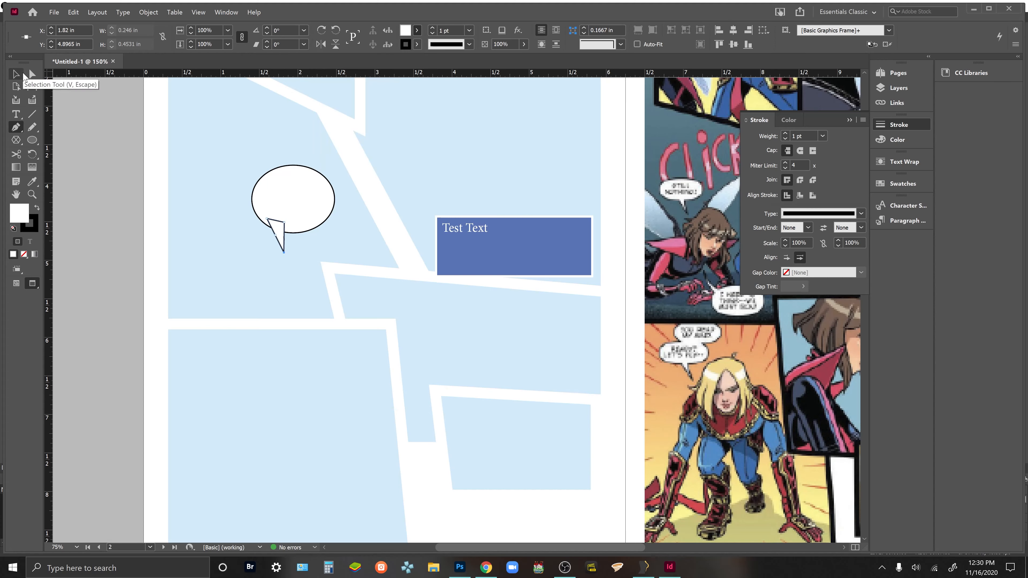
mouse_move(277, 239)
mouse_down()
mouse_move(268, 239)
mouse_move(277, 236)
mouse_up()
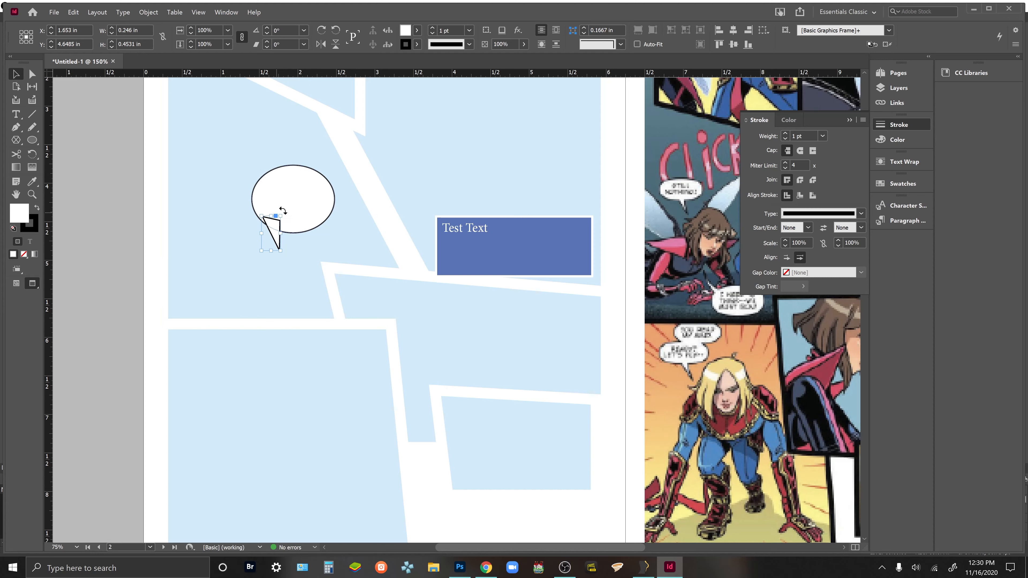
Move the ellipse and its tail together slightly left and merge them into one balloon with Pathfinder Add
shift+click(272, 206)
drag(272, 207, 241, 210)
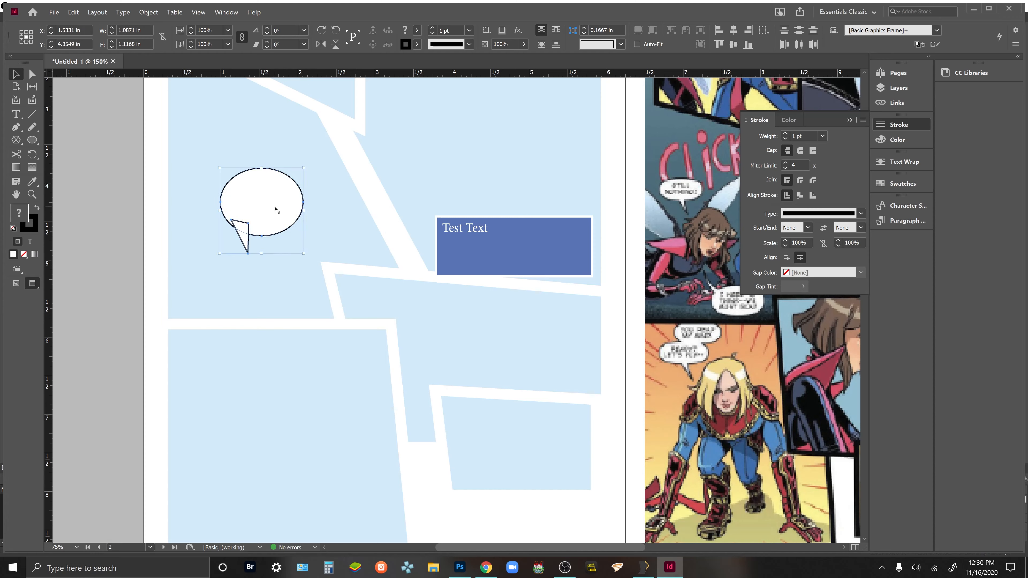
click(226, 12)
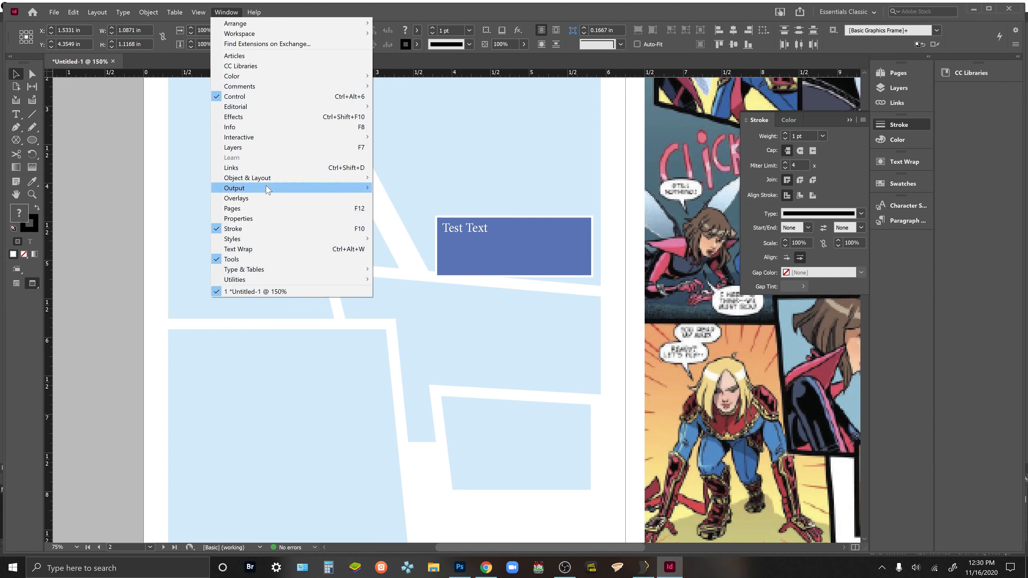
mouse_move(275, 182)
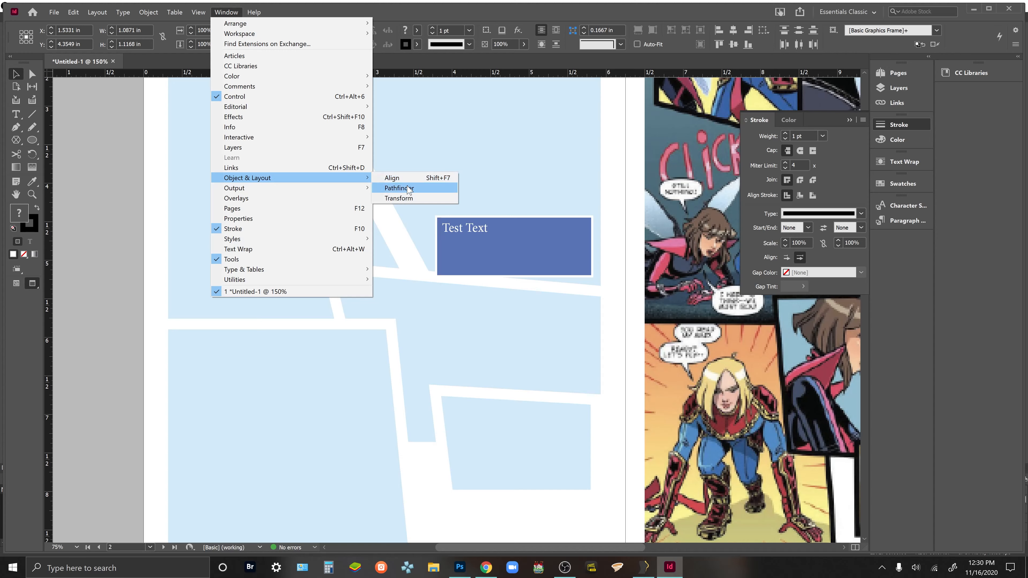
click(400, 187)
drag(380, 197, 501, 98)
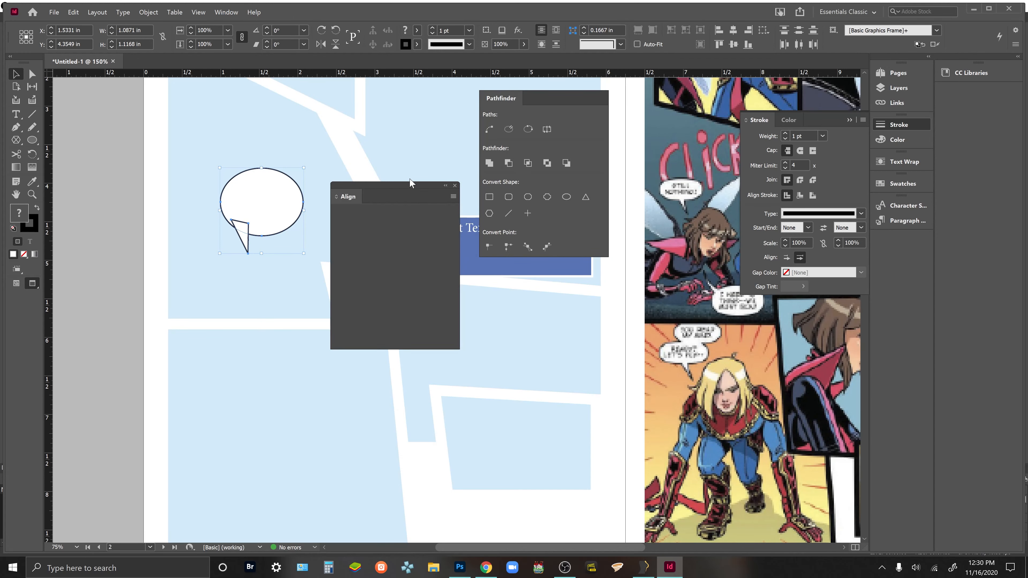
click(454, 186)
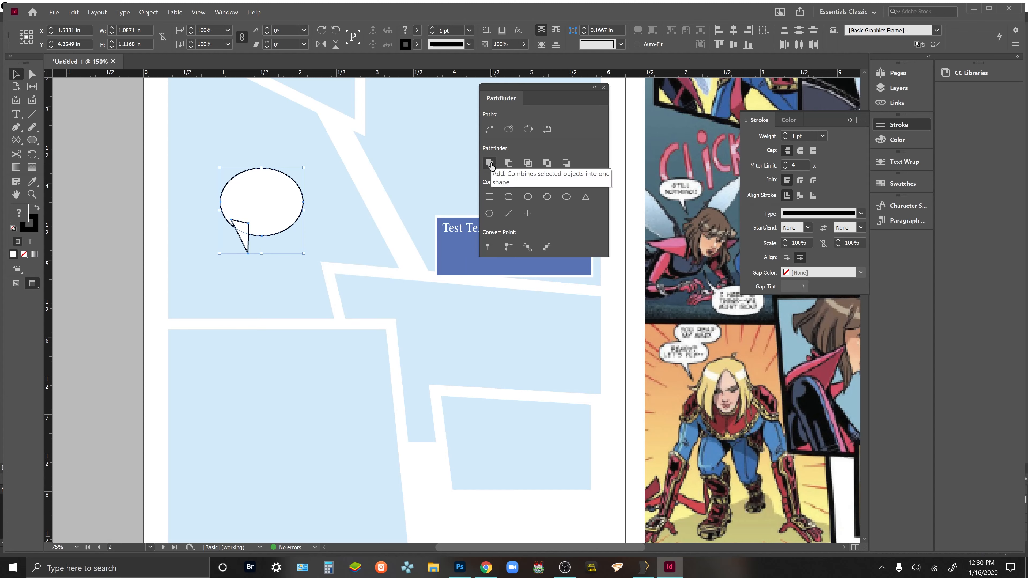
click(489, 164)
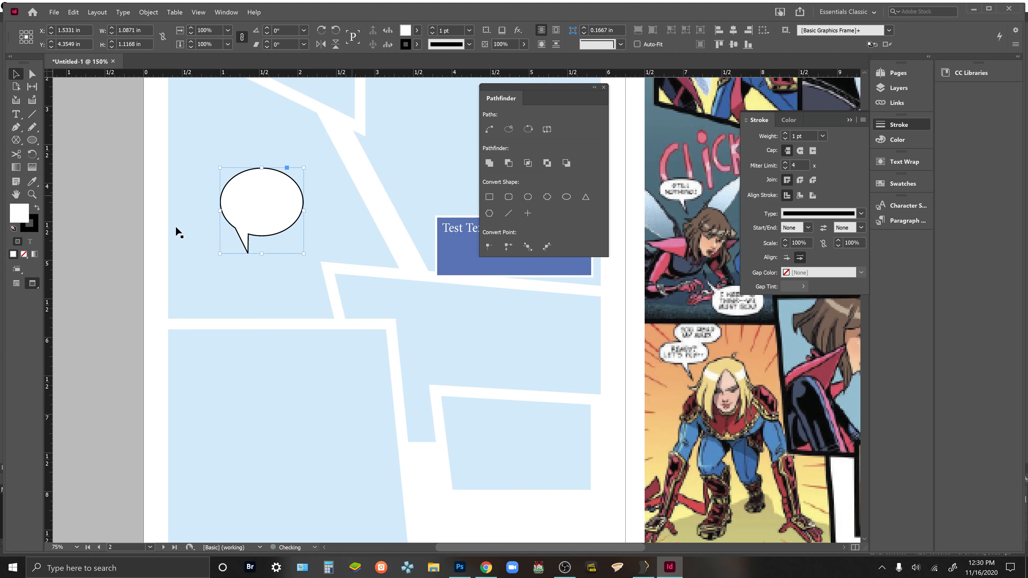
Reshape the balloon by its anchor points: lengthen the tail and widen the oval unevenly to about 1.41 × 1.37 in overall
drag(265, 214, 278, 213)
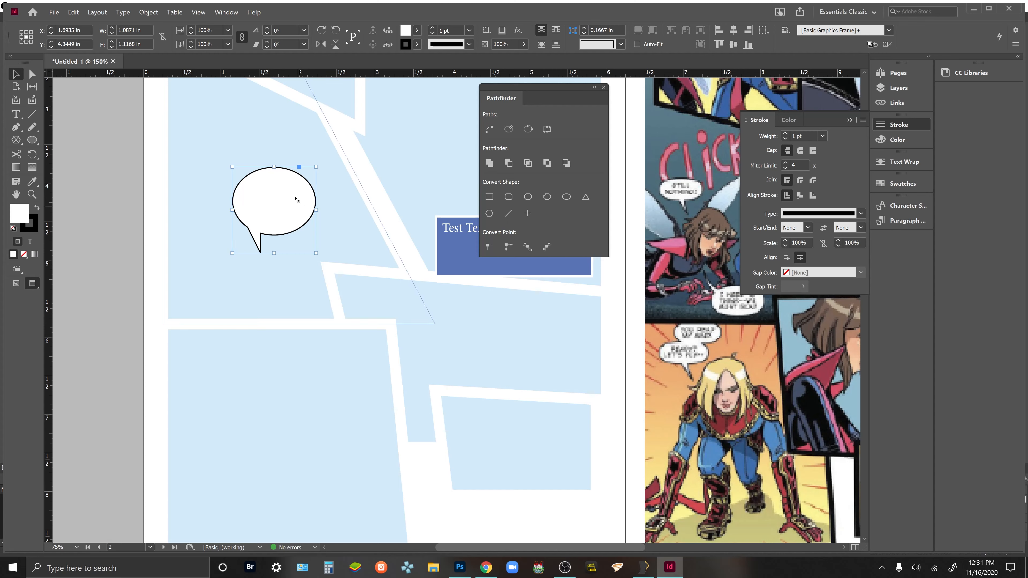
click(32, 77)
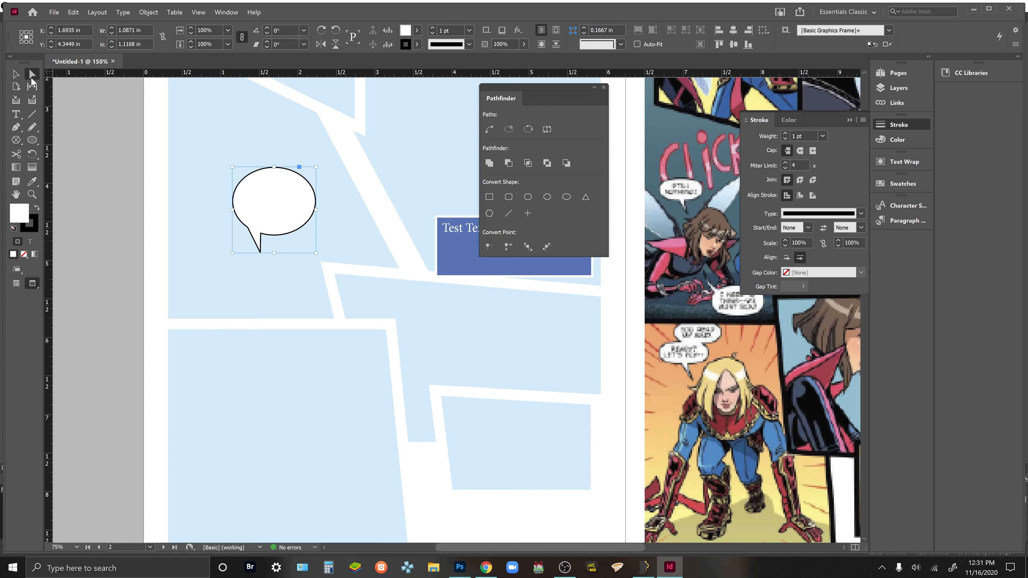
click(132, 237)
drag(260, 252, 258, 271)
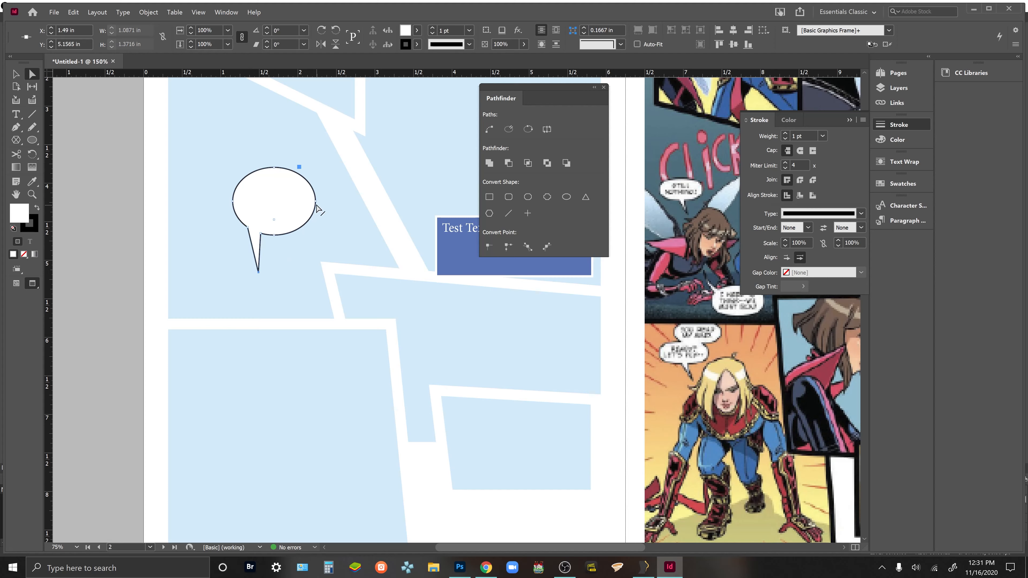
drag(315, 201, 327, 199)
drag(232, 201, 219, 208)
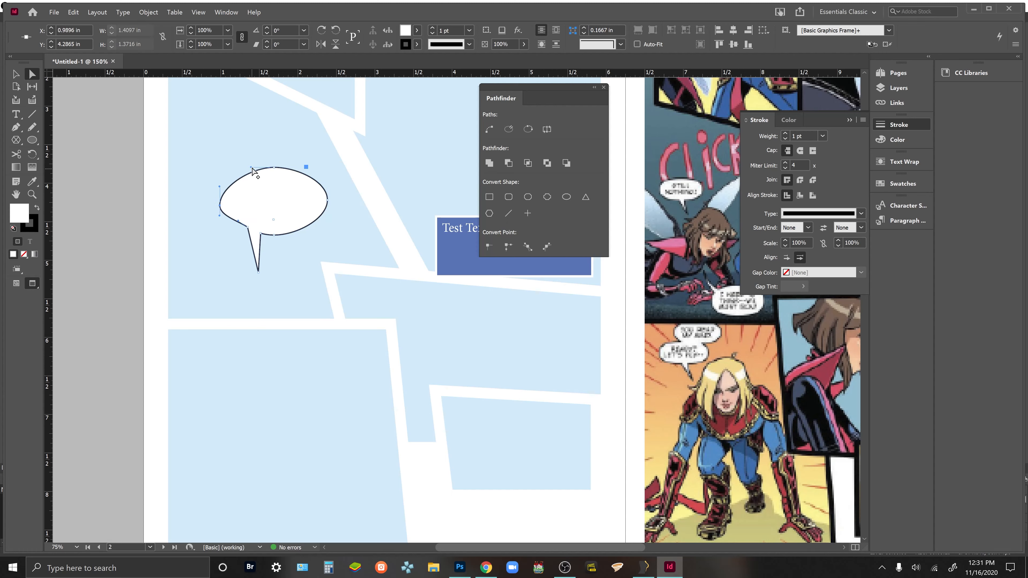
drag(251, 168, 235, 166)
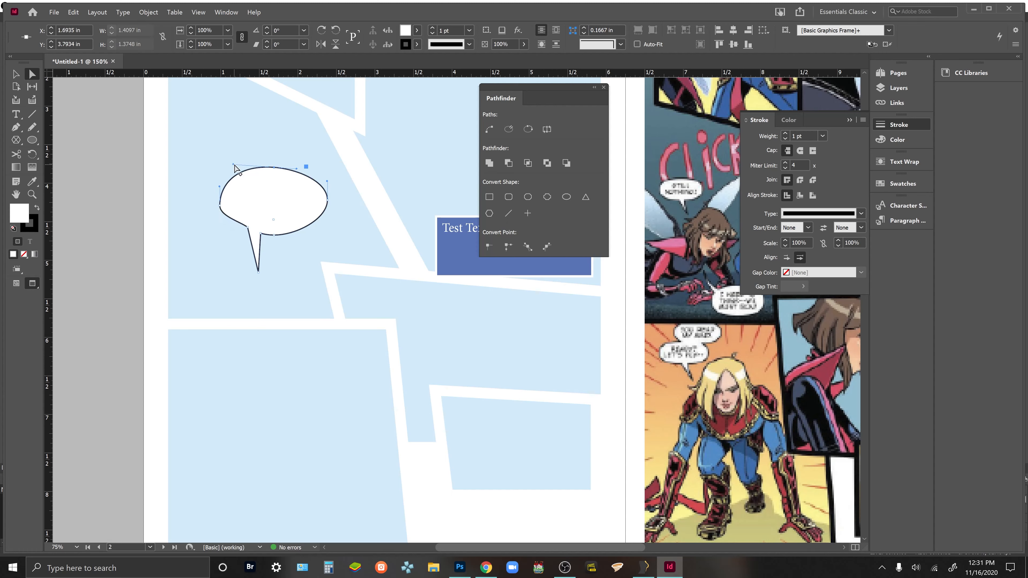
click(247, 228)
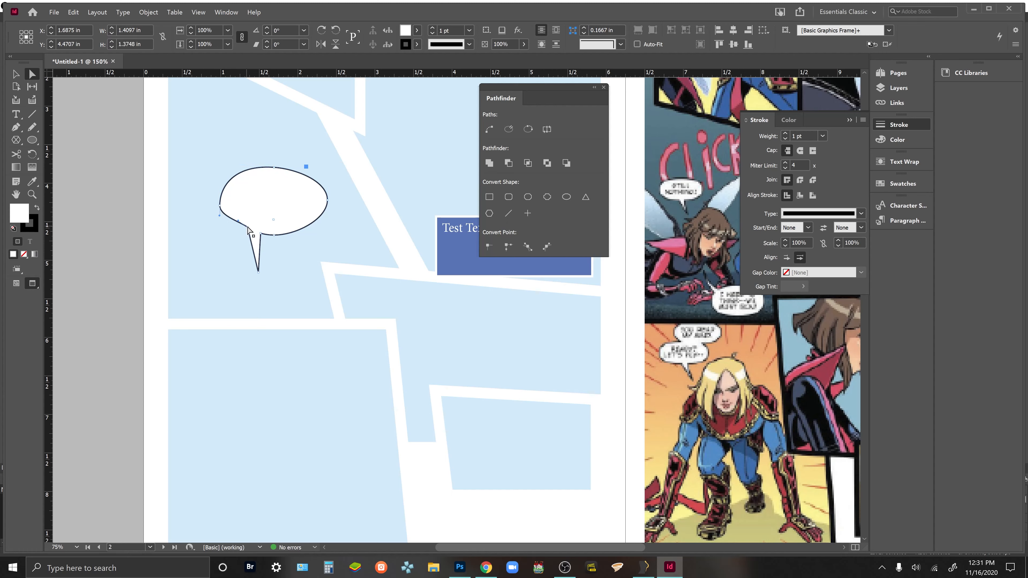
Replace the speech balloon with a thin rectangle about 2.91 × 0.25 in, filled with Paper
key(v)
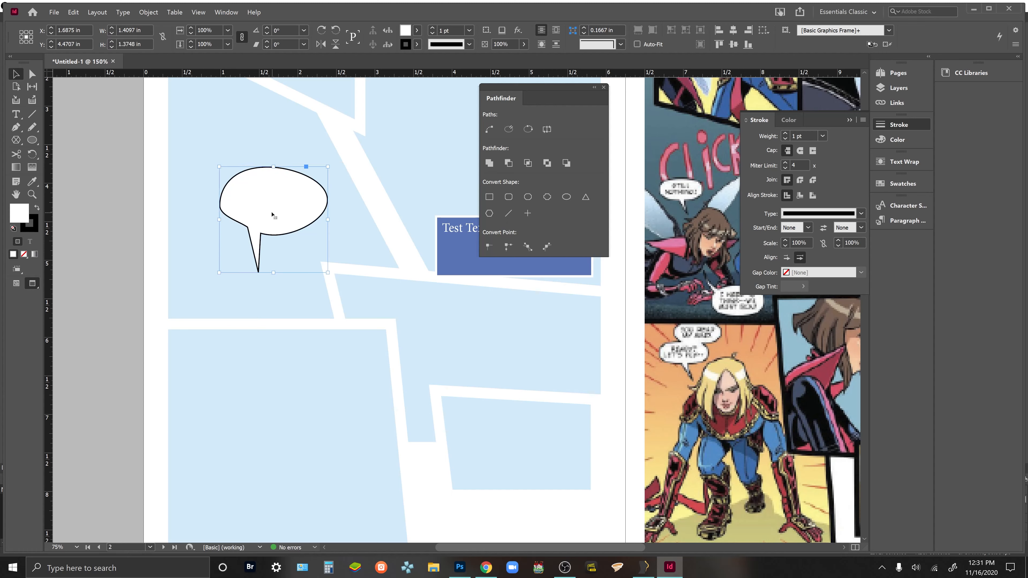
key(Delete)
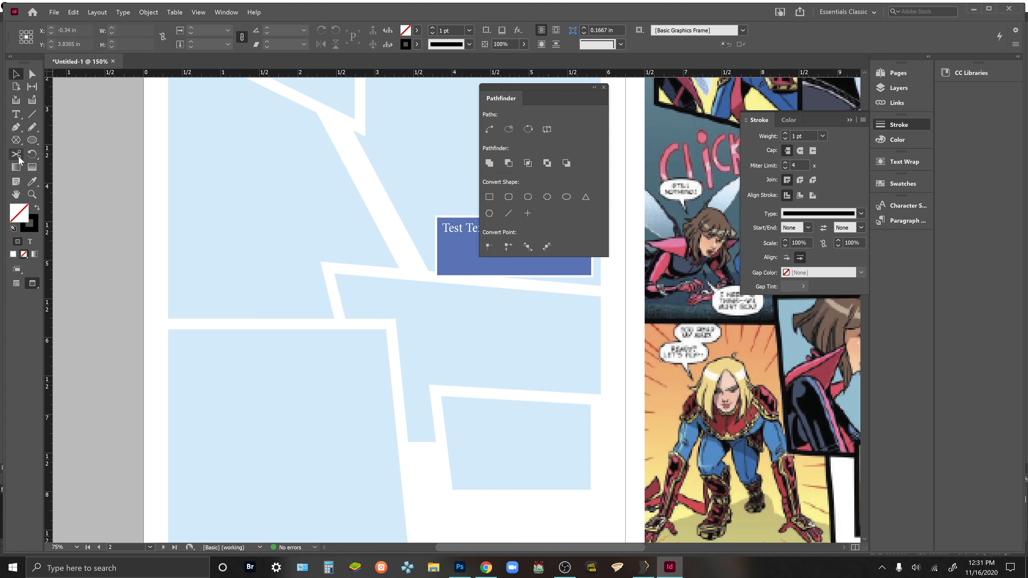
click(31, 141)
drag(42, 140, 72, 151)
drag(180, 193, 404, 213)
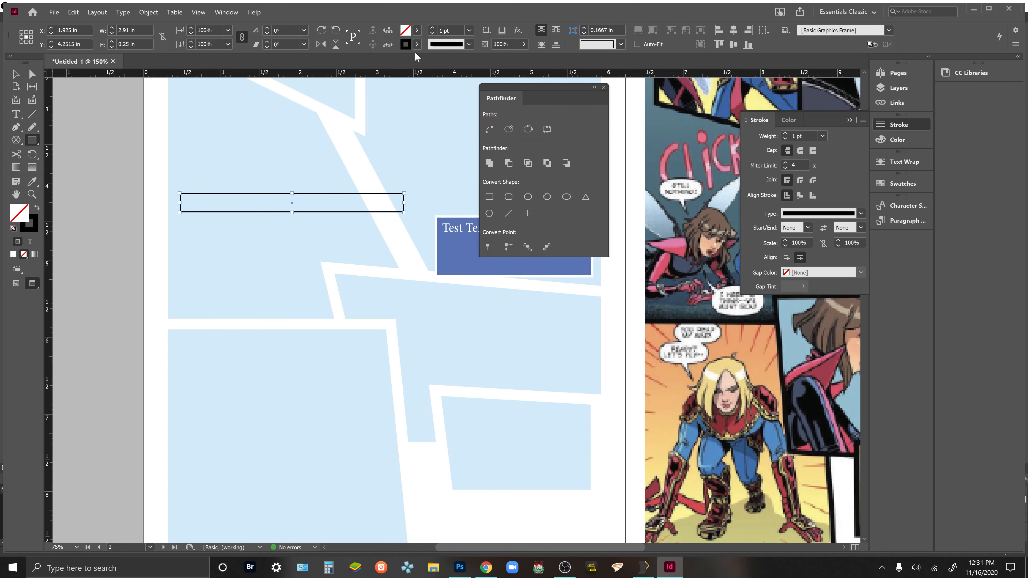
click(418, 30)
click(329, 86)
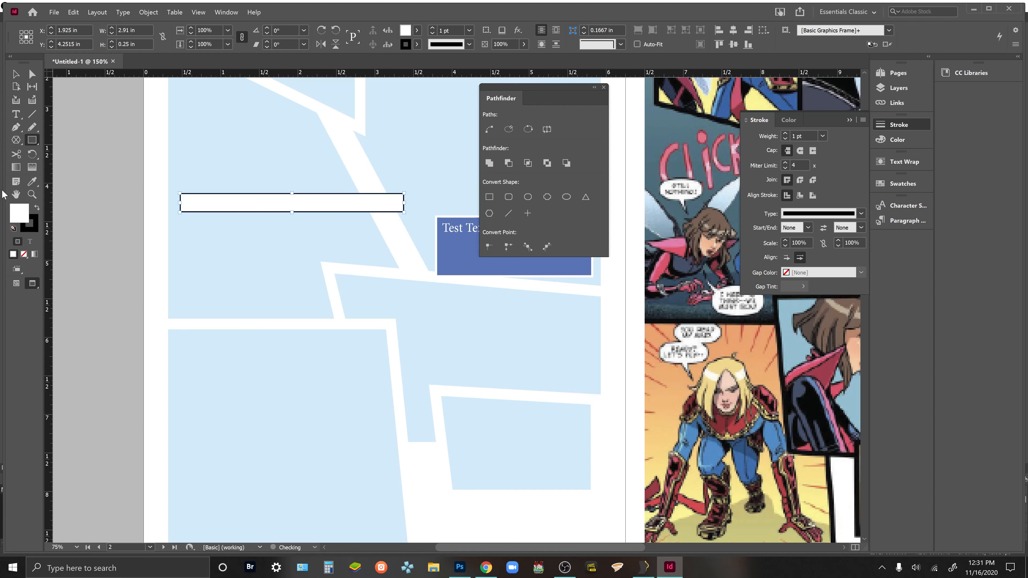
Create a three-sided polygon 1.3889 × 1.3889 in below the thin rectangle and fill it with Paper
click(34, 142)
click(226, 249)
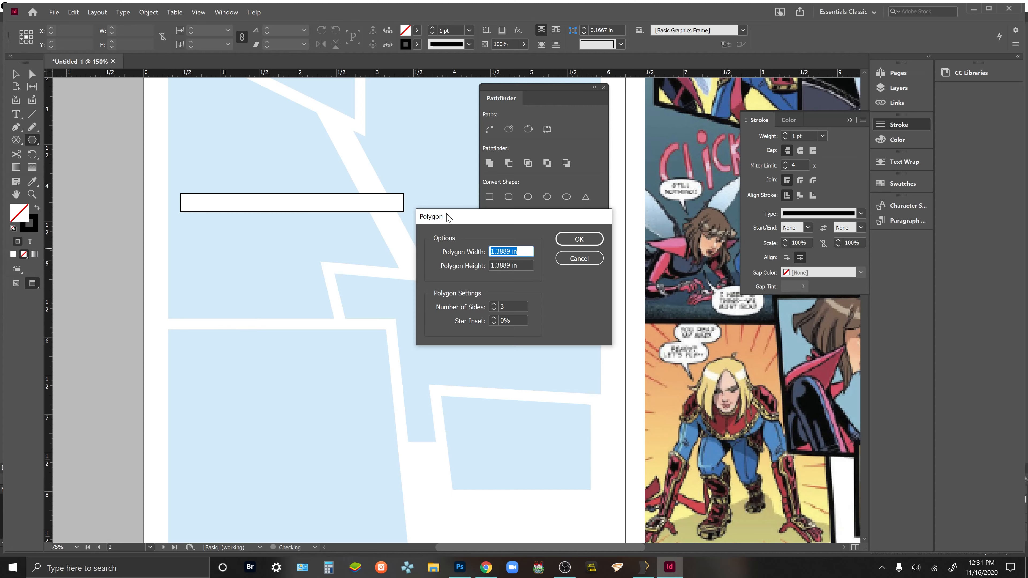
drag(449, 217, 277, 219)
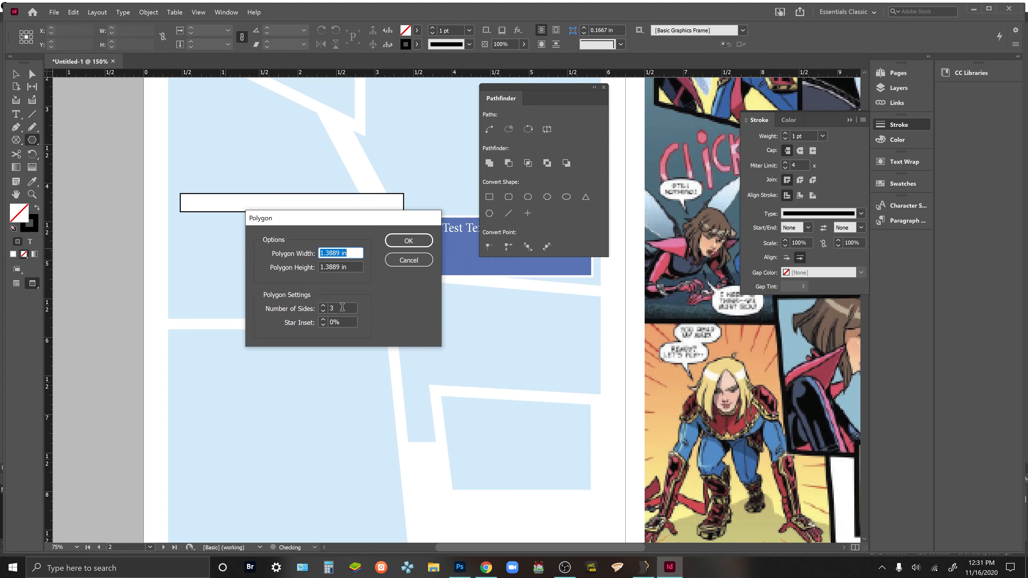
drag(342, 308, 300, 309)
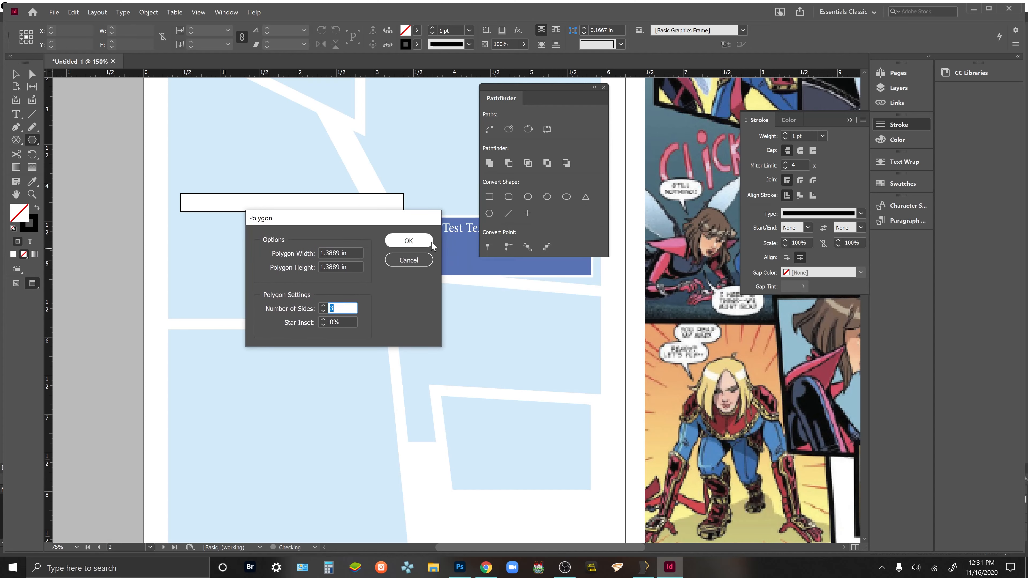
click(408, 240)
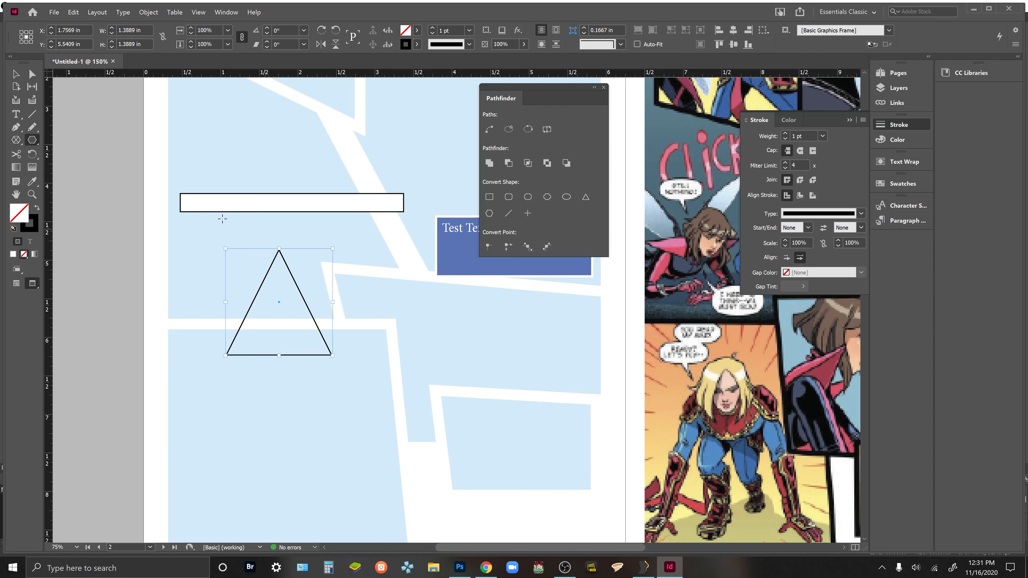
click(417, 30)
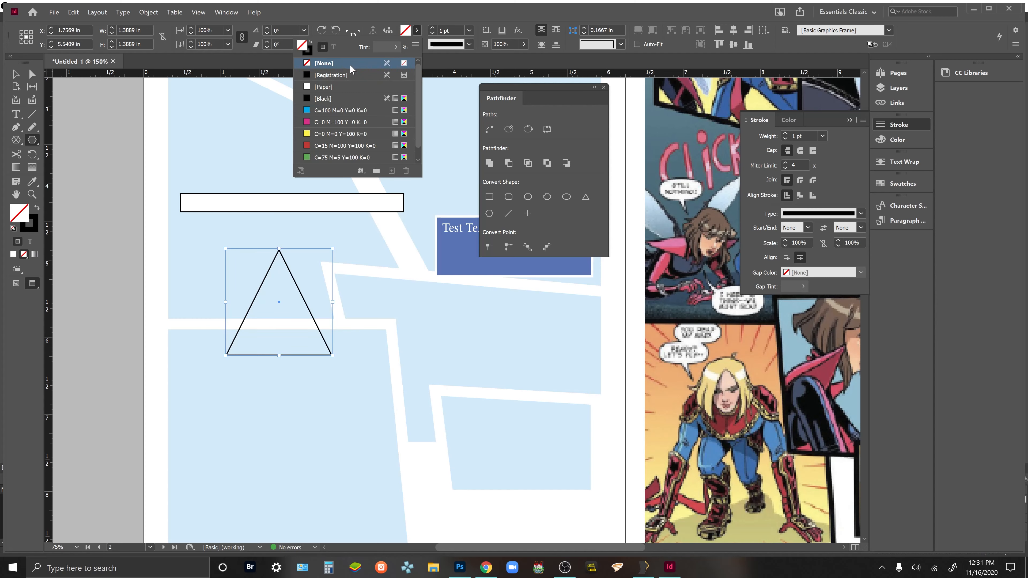
click(335, 87)
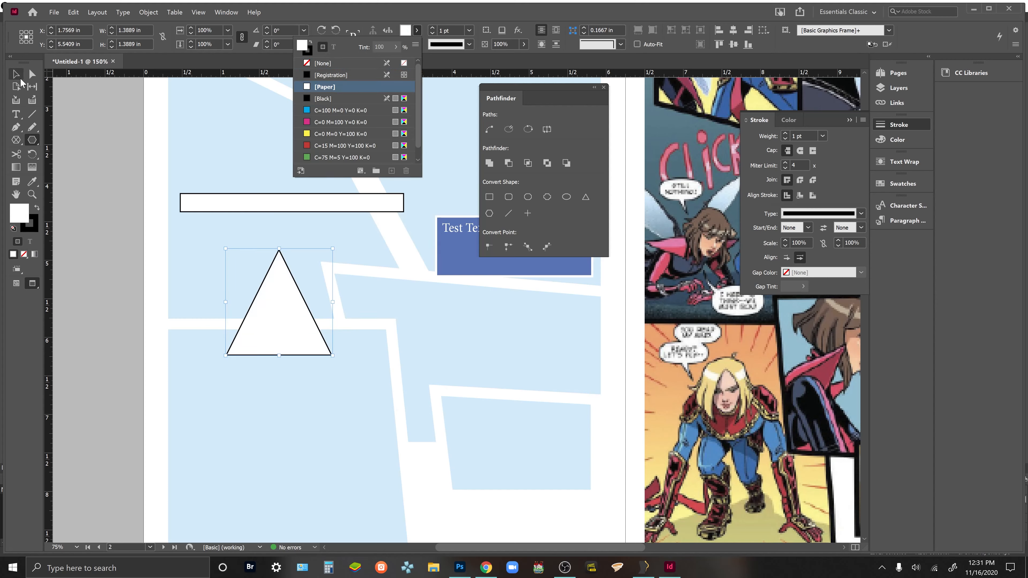
Rotate the triangle 180° and shrink it to about 0.38 × 0.48 in at the thin rectangle's right end, merging both with Pathfinder Add
drag(332, 248, 217, 377)
drag(237, 338, 384, 223)
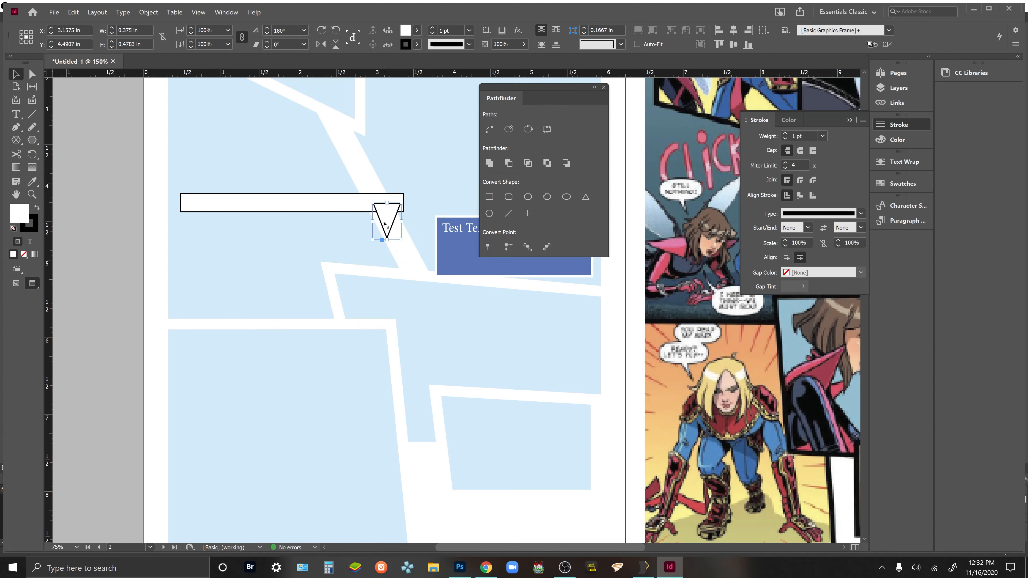
shift+click(307, 206)
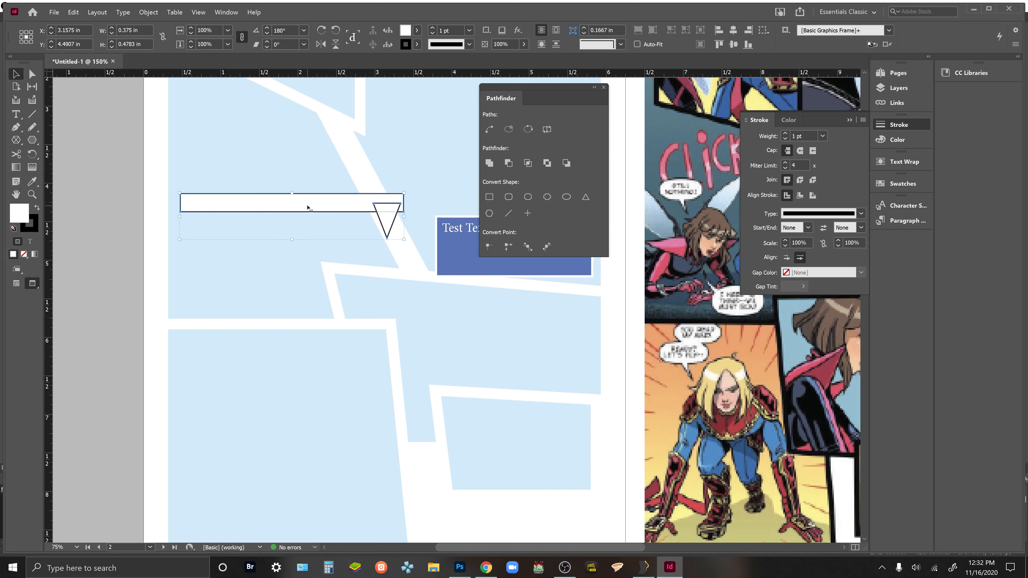
click(488, 163)
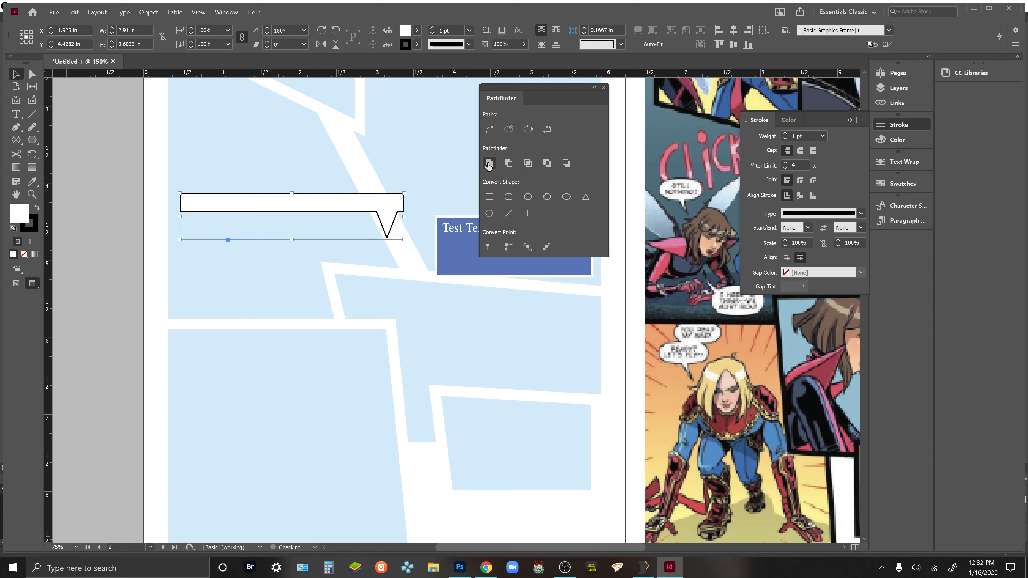
Move the tip of the thin balloon's tail up and to the right, making the balloon about 0.44 in tall overall
click(32, 74)
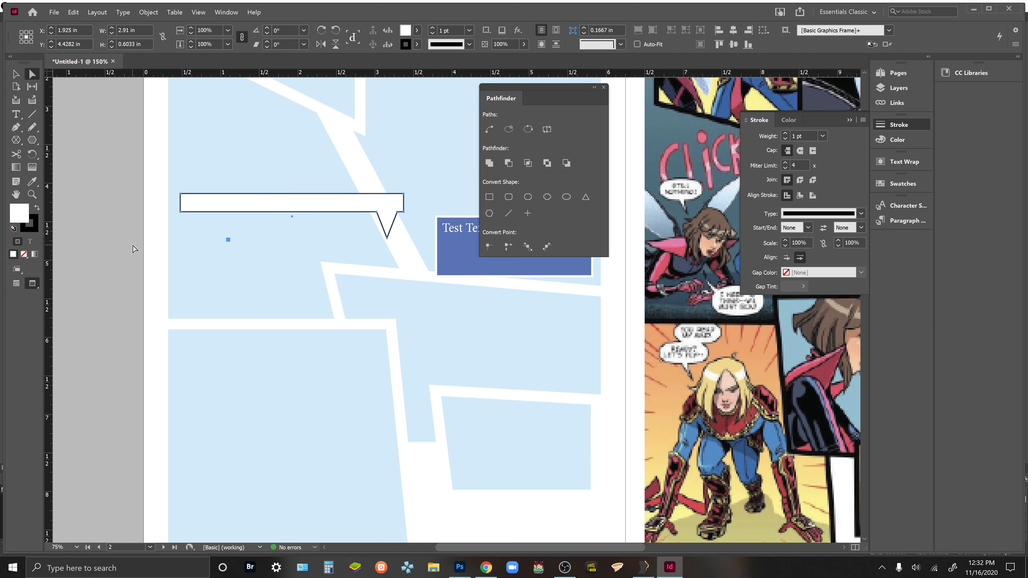
click(390, 244)
click(387, 242)
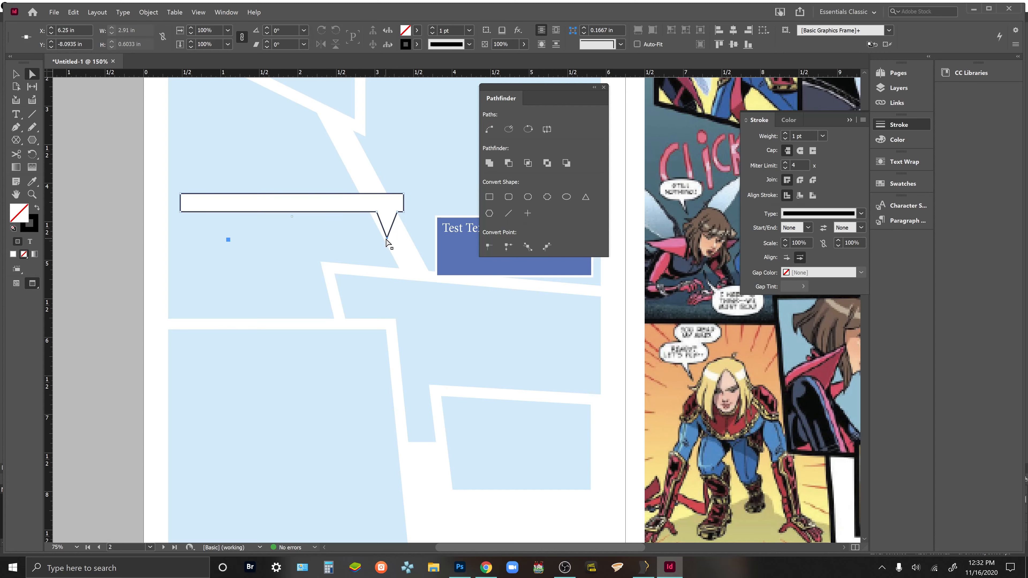
drag(386, 236, 394, 226)
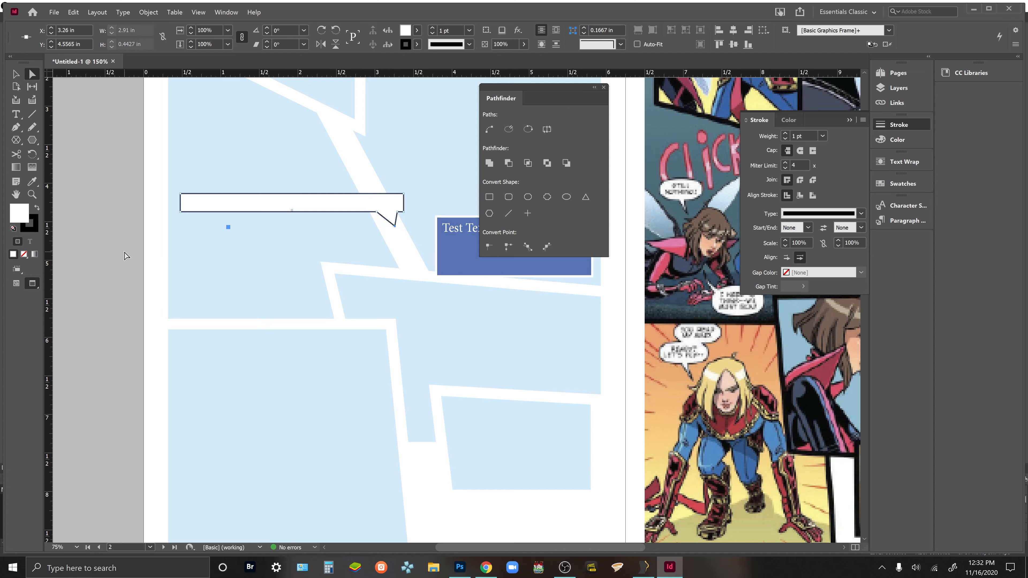
Move the thin balloon down onto the top edge of the large lower-left panel
click(81, 280)
key(v)
drag(242, 216, 281, 358)
drag(219, 346, 294, 342)
key(ctrl+z)
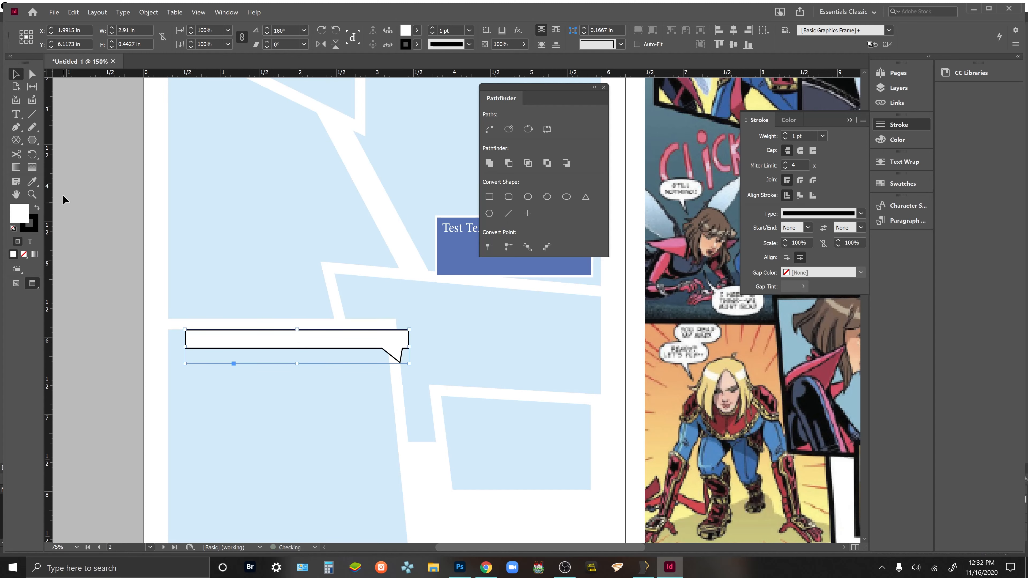
Shorten the balloon to about 1.57 in wide by moving its left edge inward
click(35, 76)
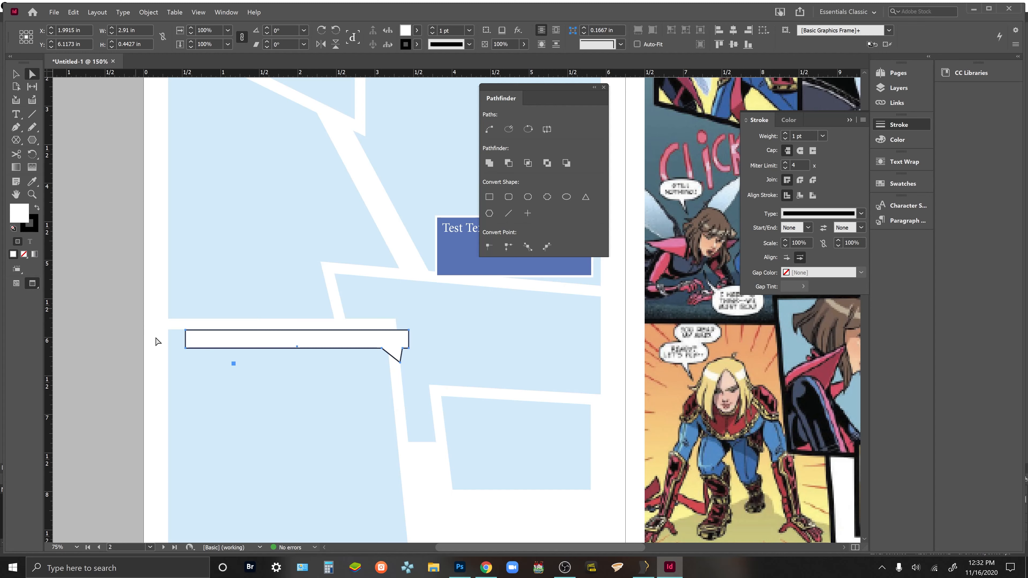
click(186, 336)
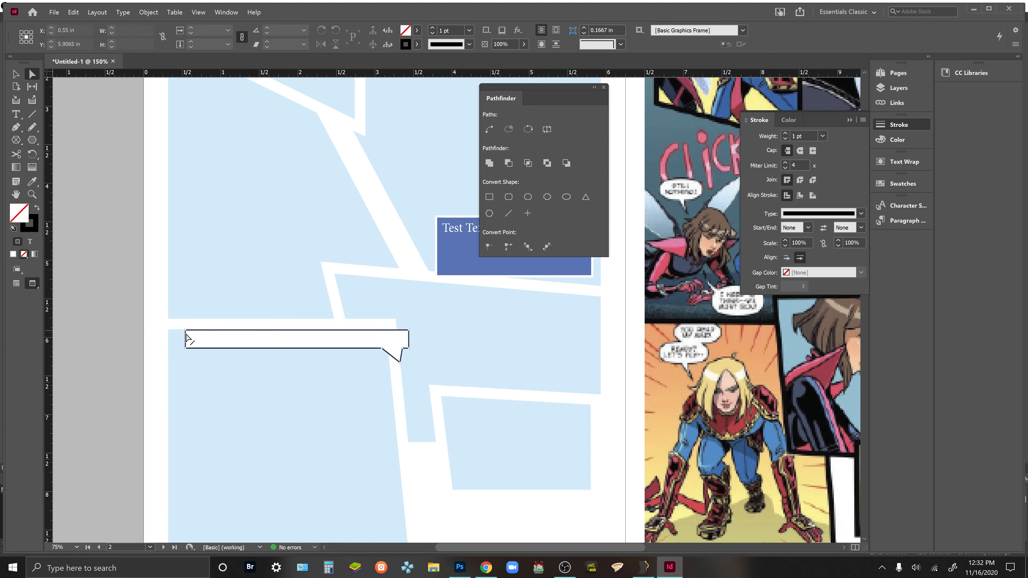
drag(186, 342, 288, 345)
key(v)
click(280, 389)
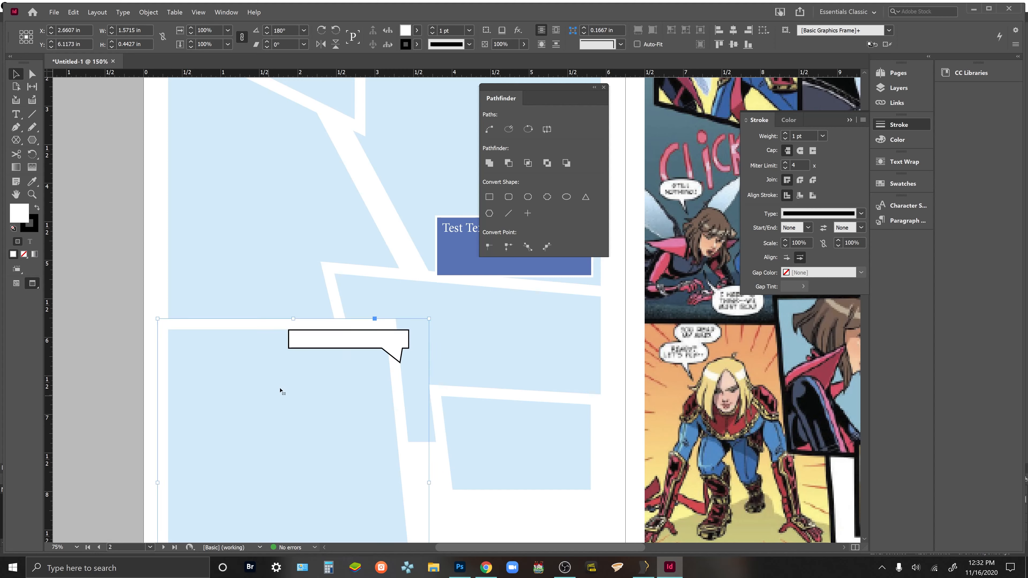
Narrow the tail's base by moving its left anchor point inward, and shift the tip right to about X 3.35, Y 6.33 in
click(383, 353)
key(a)
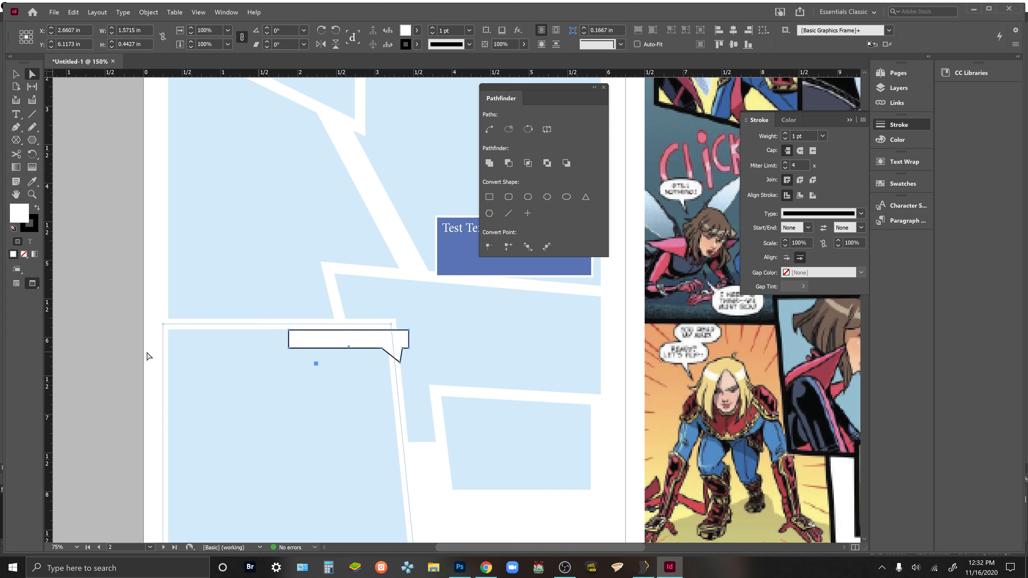
click(381, 348)
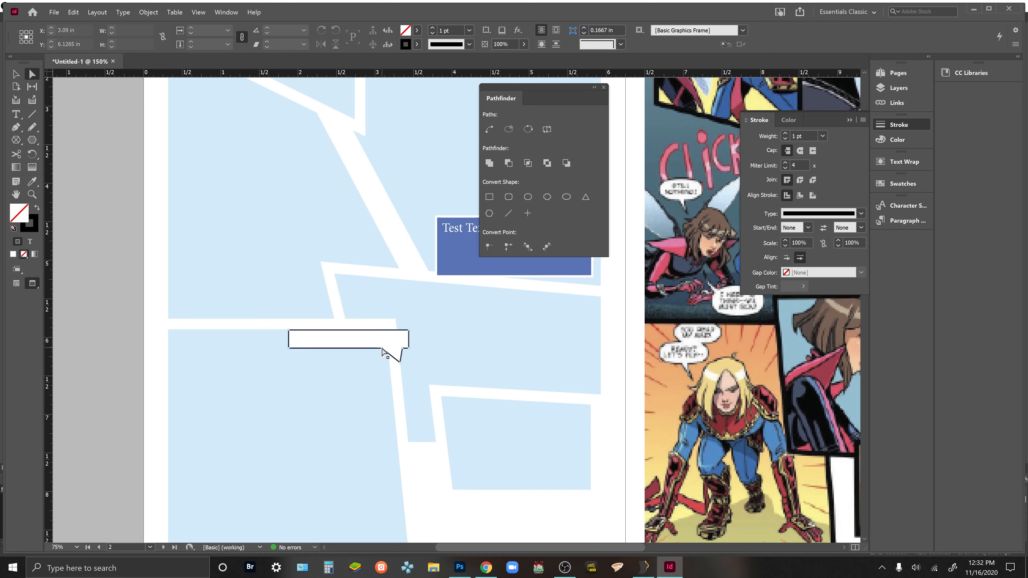
drag(383, 351, 392, 351)
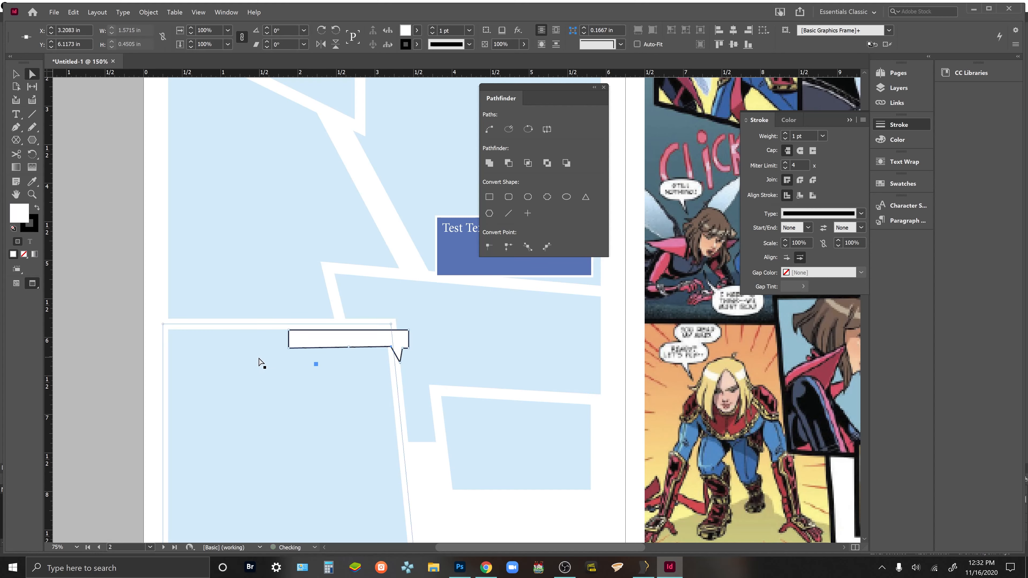
key(Down)
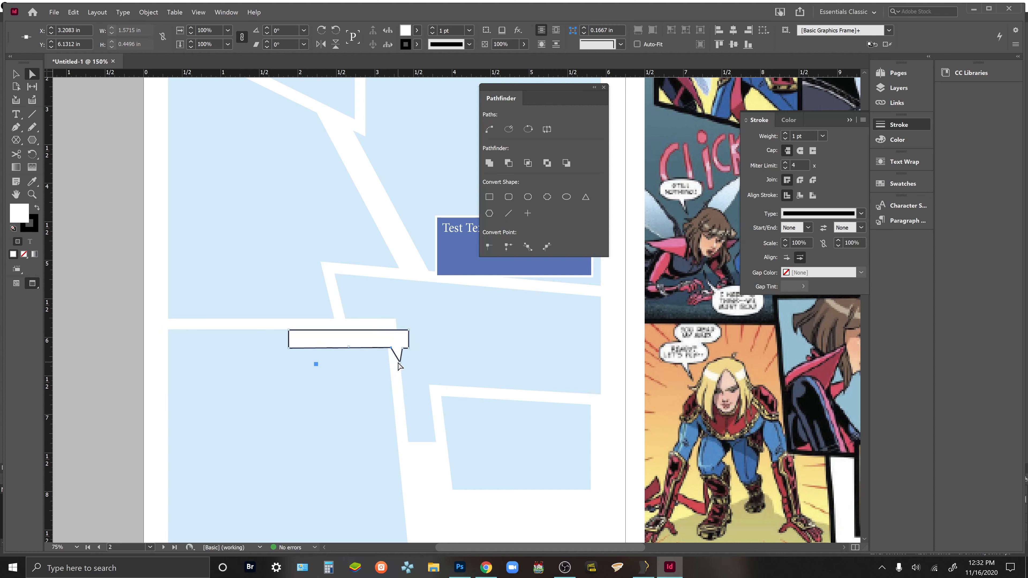
key(Right)
key(Right)
key(Right)
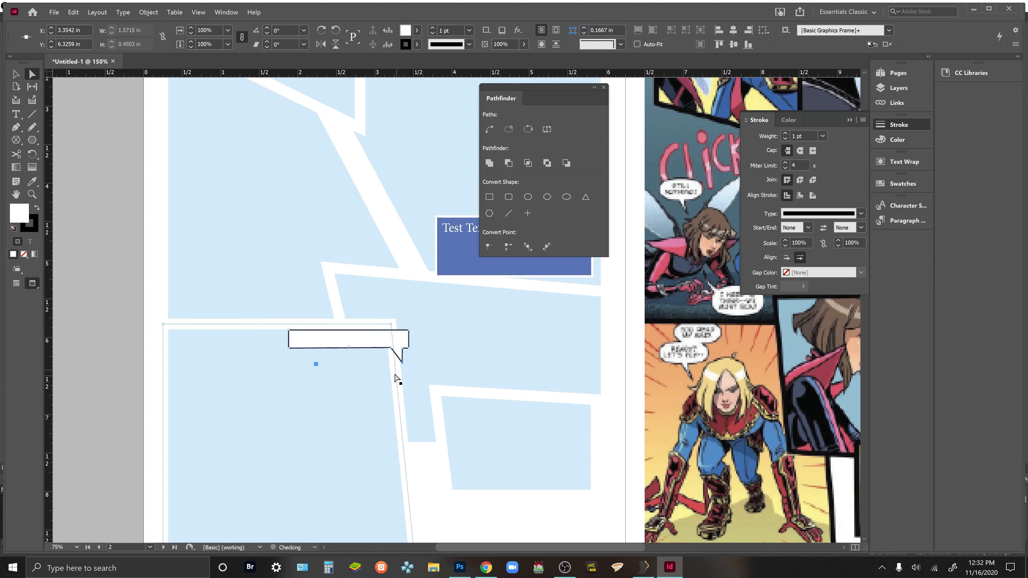
key(Left)
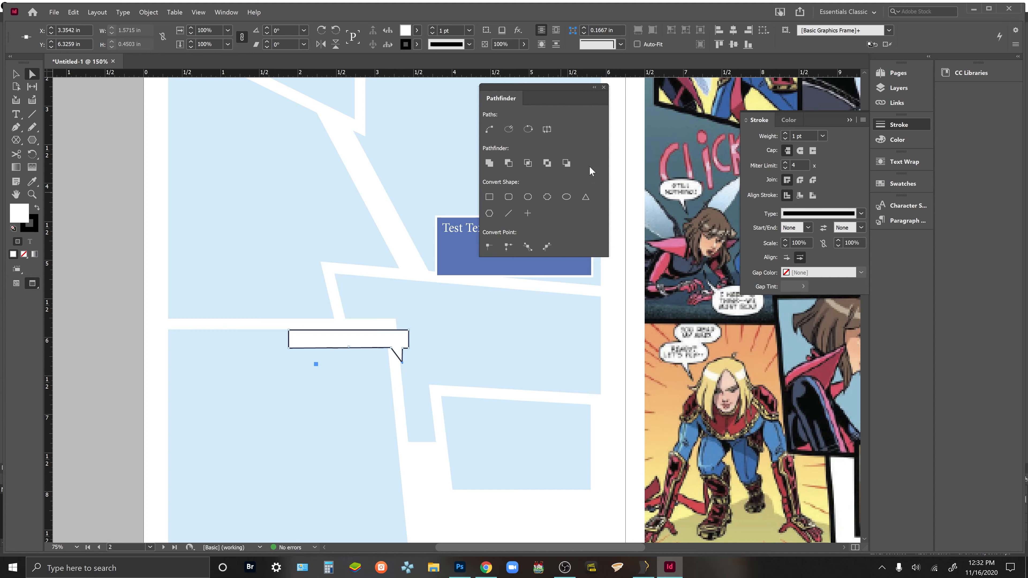
Dock Pathfinder with the collapsed panels and move the balloon to about X 1.38, Y 4.73 in within the upper-left comic panel
click(886, 128)
drag(524, 94, 902, 239)
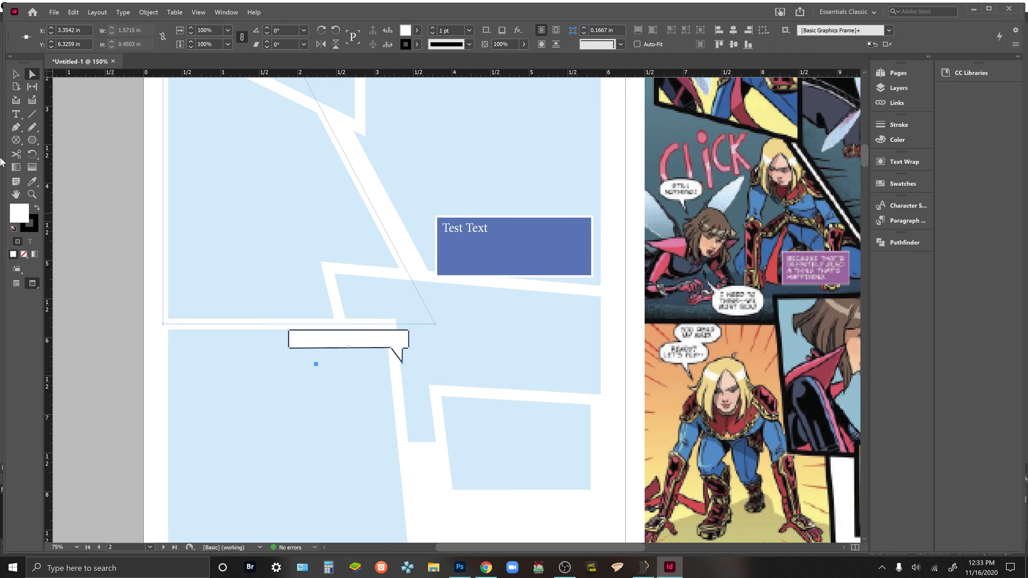
click(16, 74)
drag(356, 336, 256, 228)
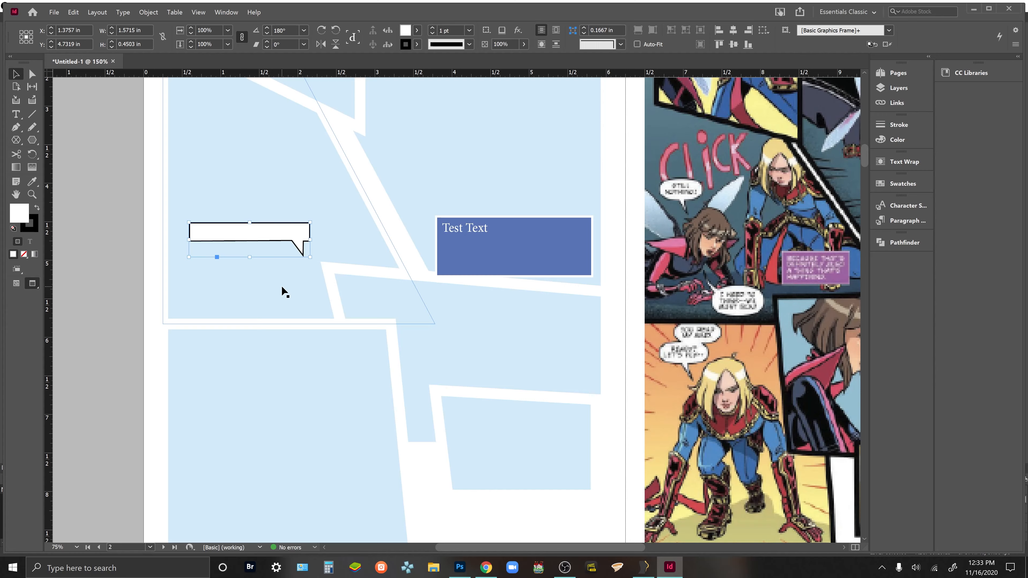
Add the speech balloon to the graphics of the Animation library
key(ctrl+minus)
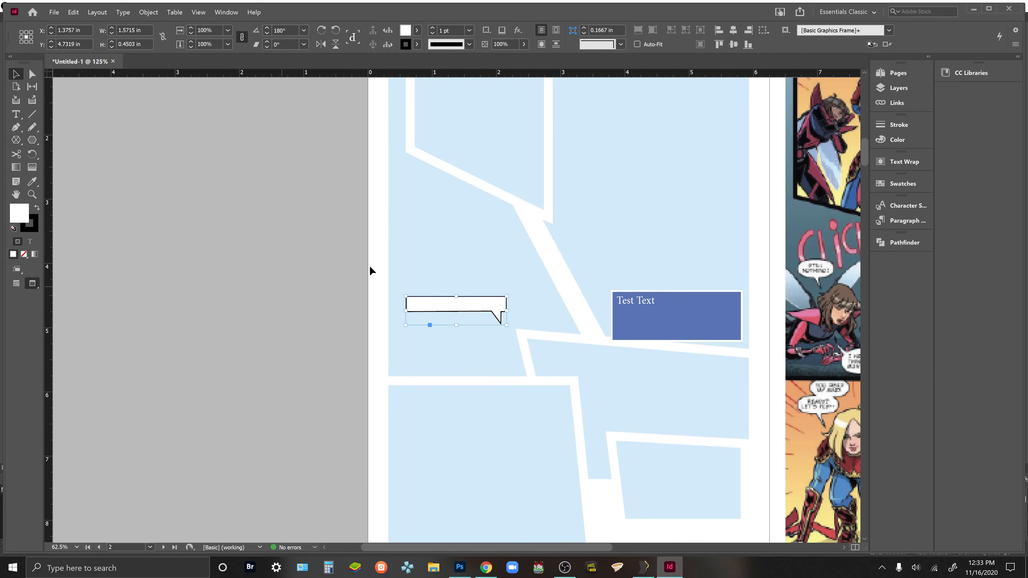
click(992, 74)
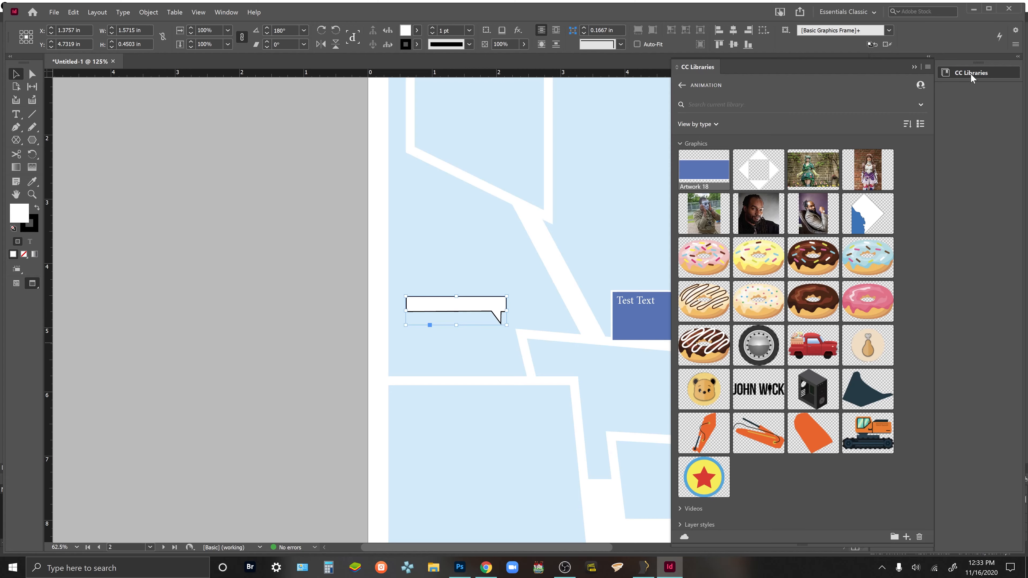
drag(489, 306, 715, 308)
drag(715, 307, 715, 311)
click(982, 74)
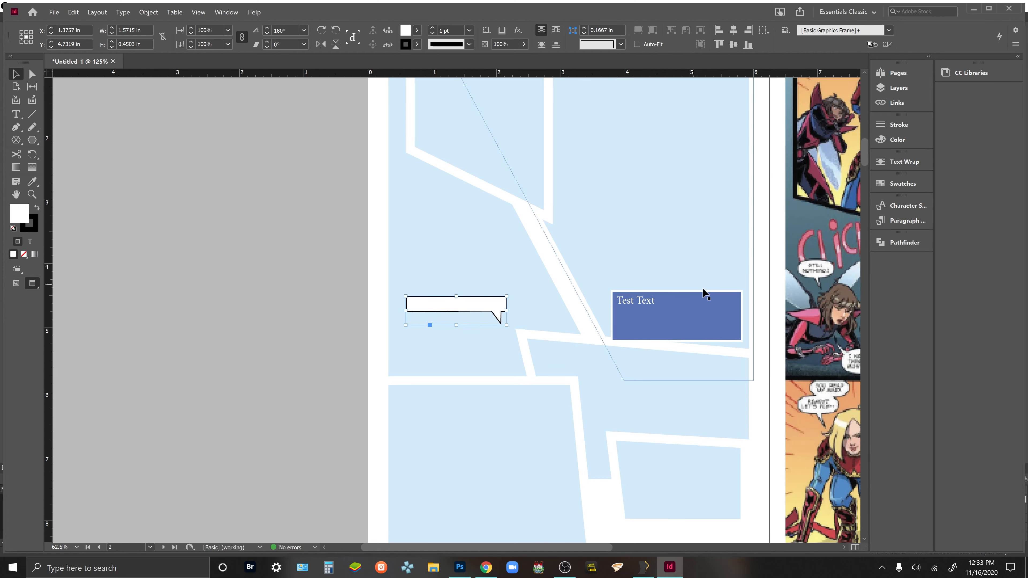
Delete the comic reference image from the right page, and the Test Text caption box and speech balloon from the left page
scroll(579, 297, right, 5)
key(ctrl+minus)
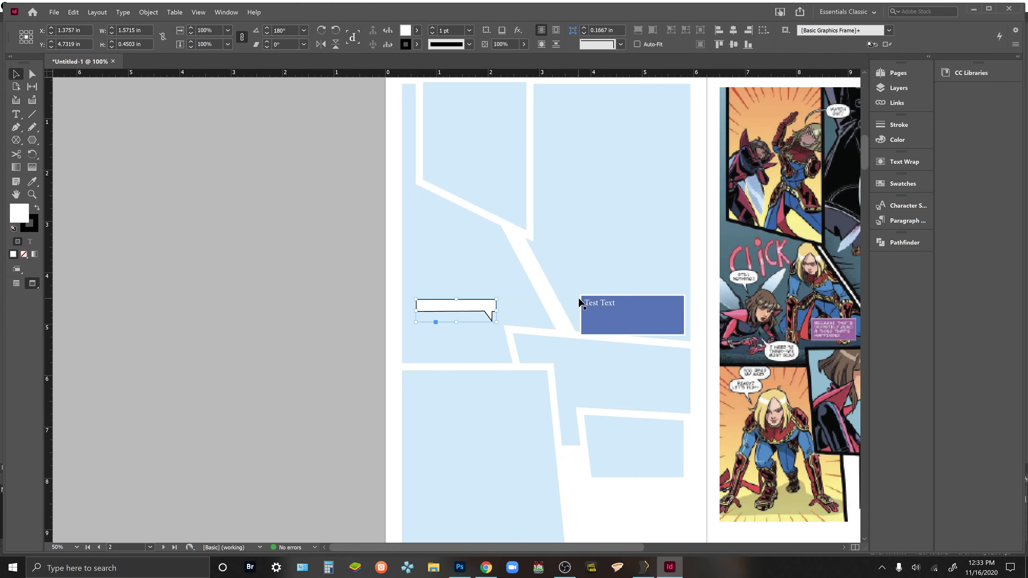
drag(736, 277, 525, 291)
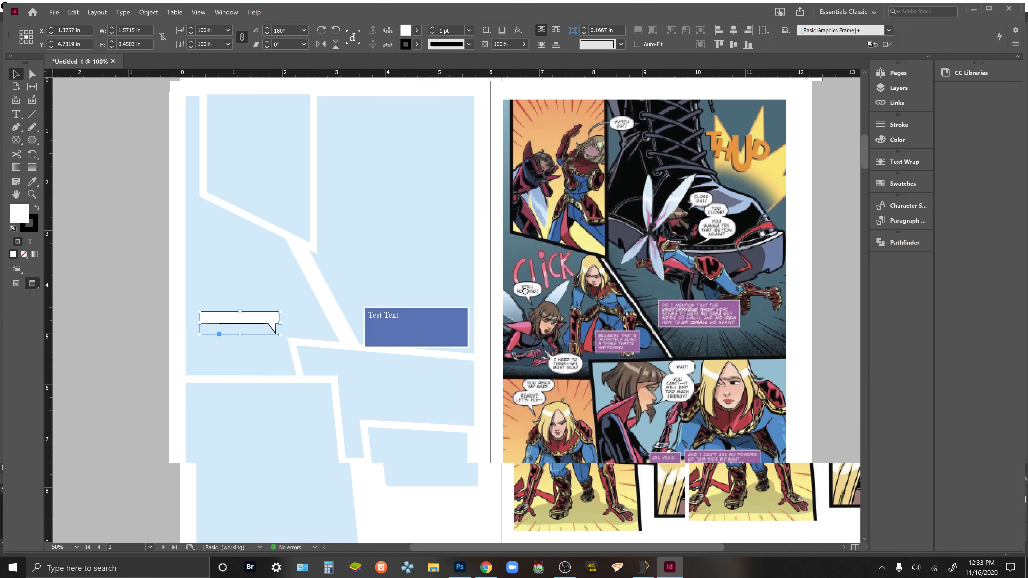
click(589, 288)
key(Delete)
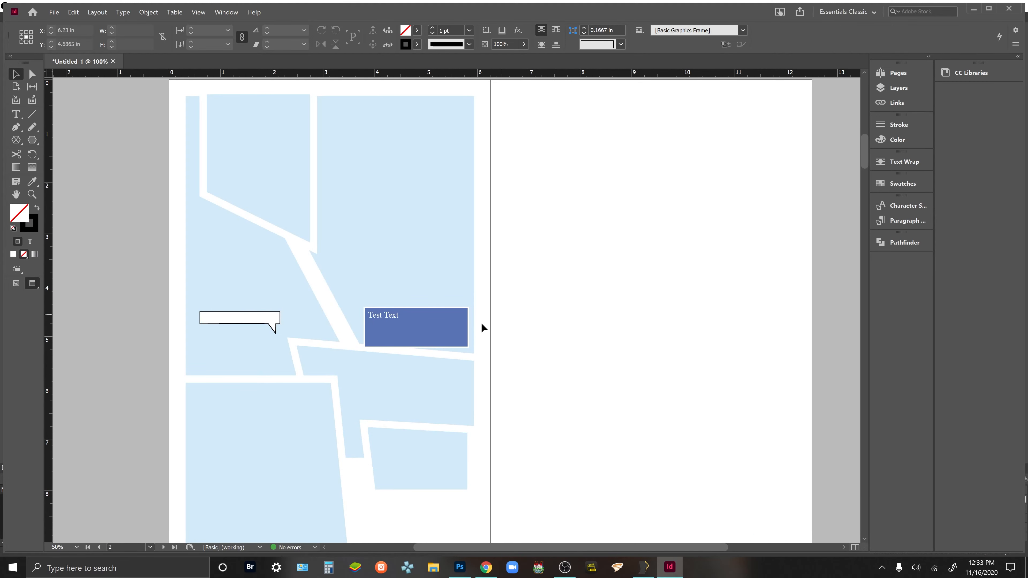
click(406, 324)
key(Delete)
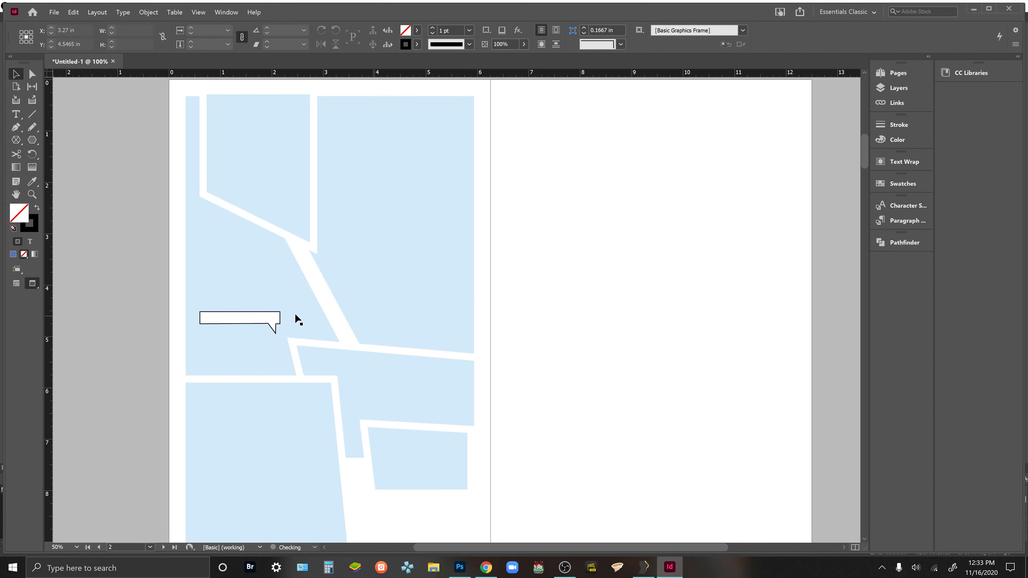
click(272, 327)
key(Delete)
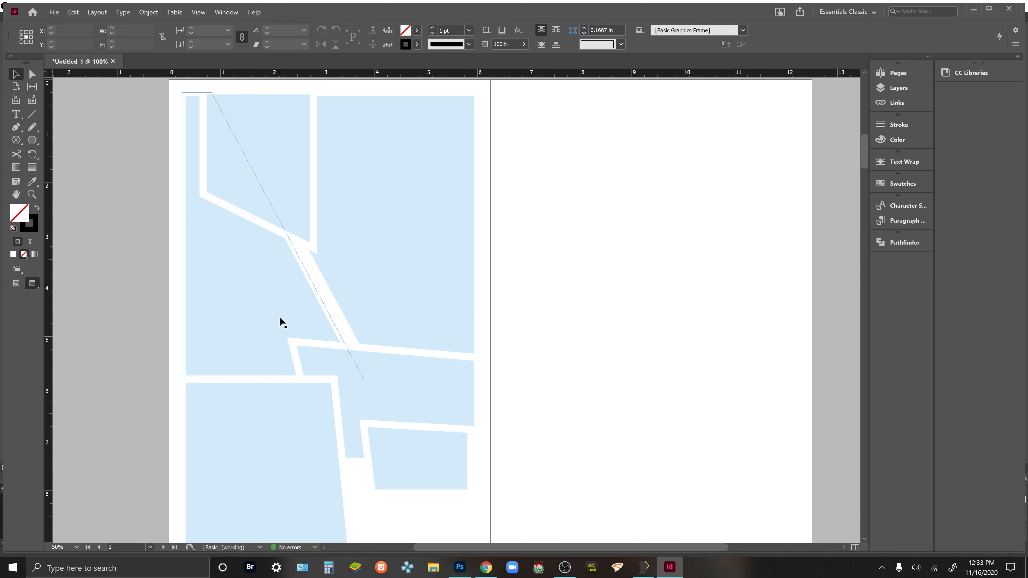
Move page 4 into the 2-3 spread so its angled panel layout becomes page 3
key(ctrl+minus)
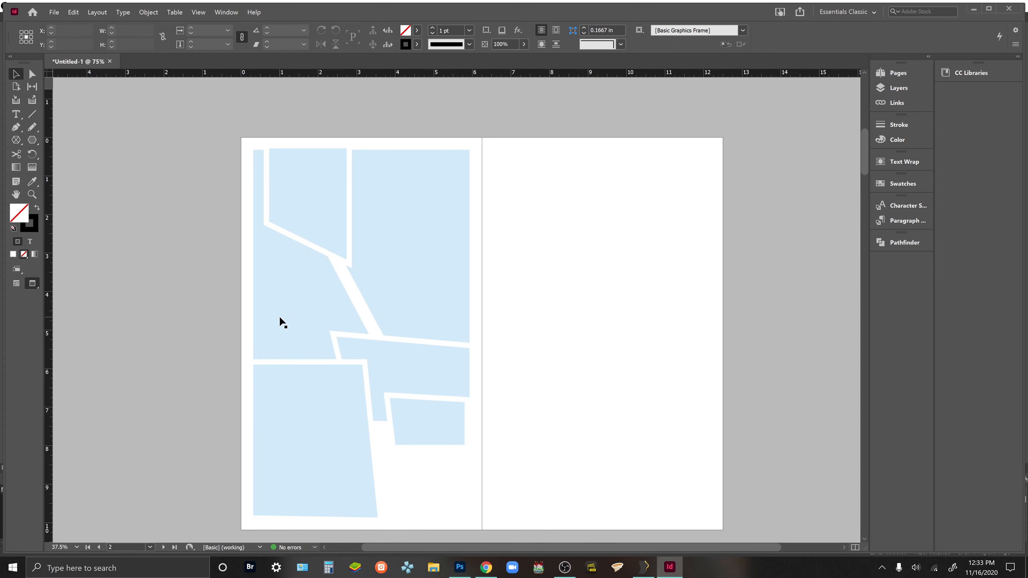
click(892, 74)
click(796, 298)
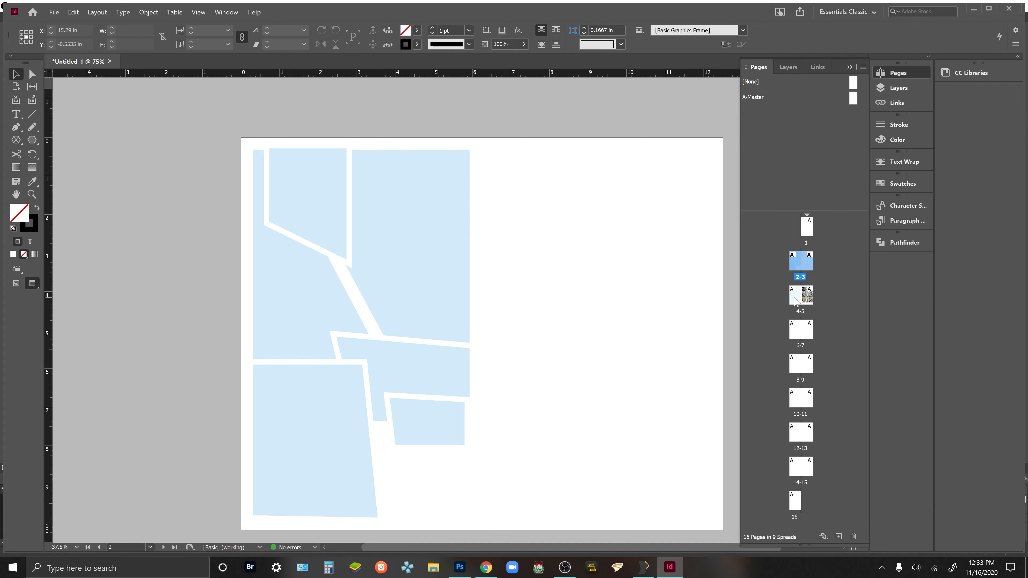
drag(795, 298, 802, 265)
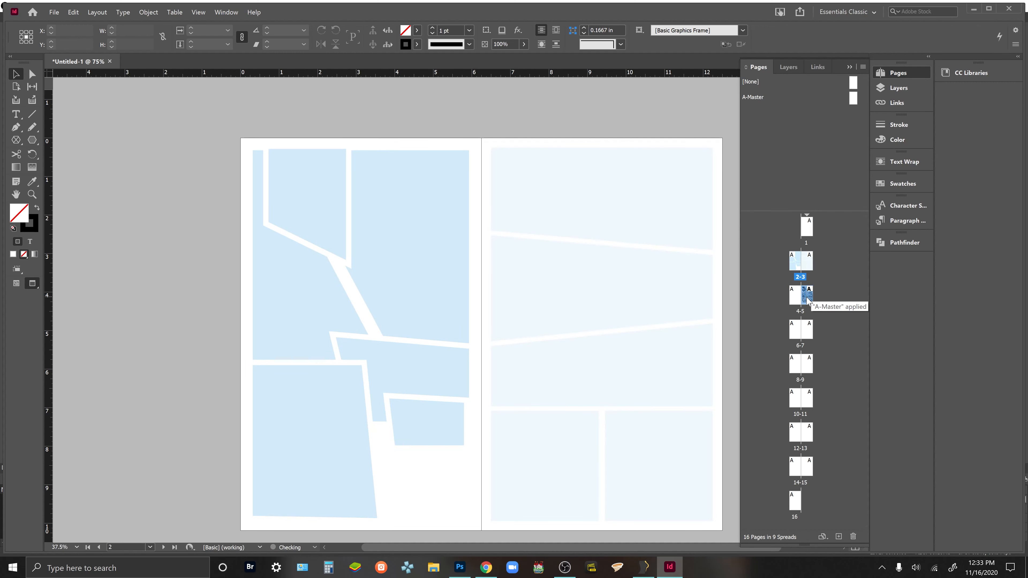
Apply the lighter blue fill of the page 3 panels to all panels on page 2, sampled with the Eyedropper
drag(217, 186, 445, 461)
key(i)
click(614, 192)
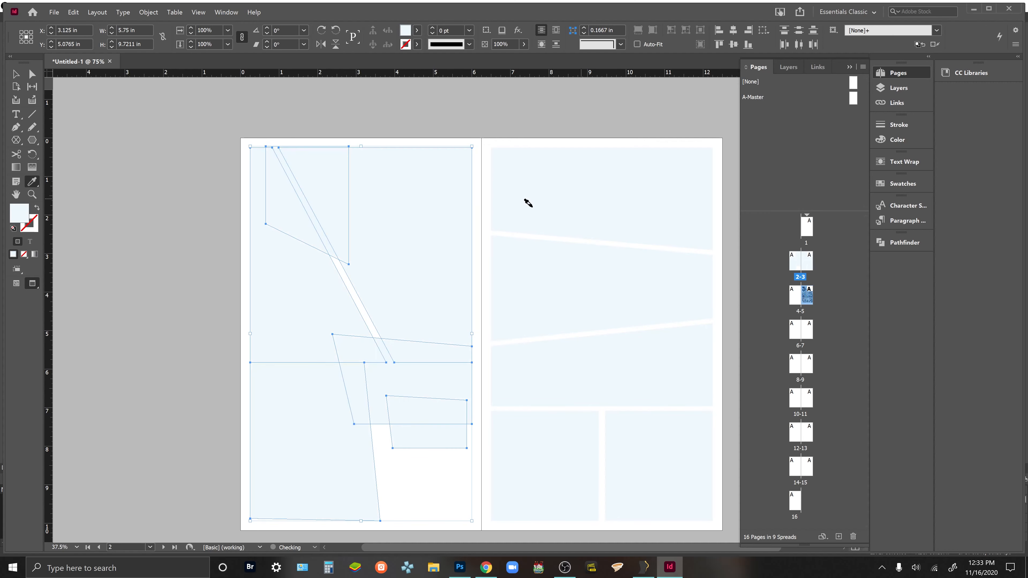
Select all the comic panels across pages 2 and 3
key(v)
click(170, 208)
drag(162, 195, 631, 466)
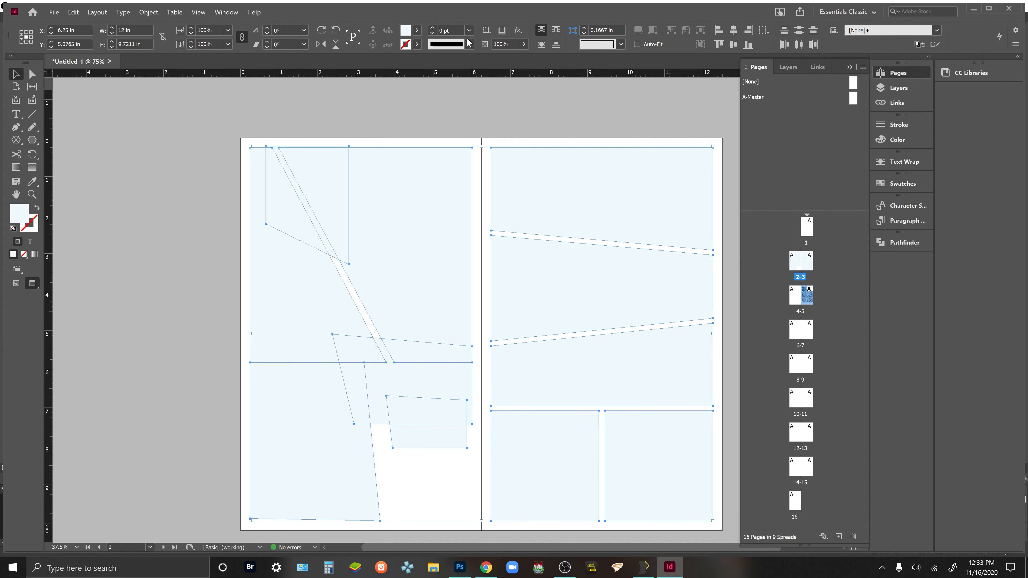